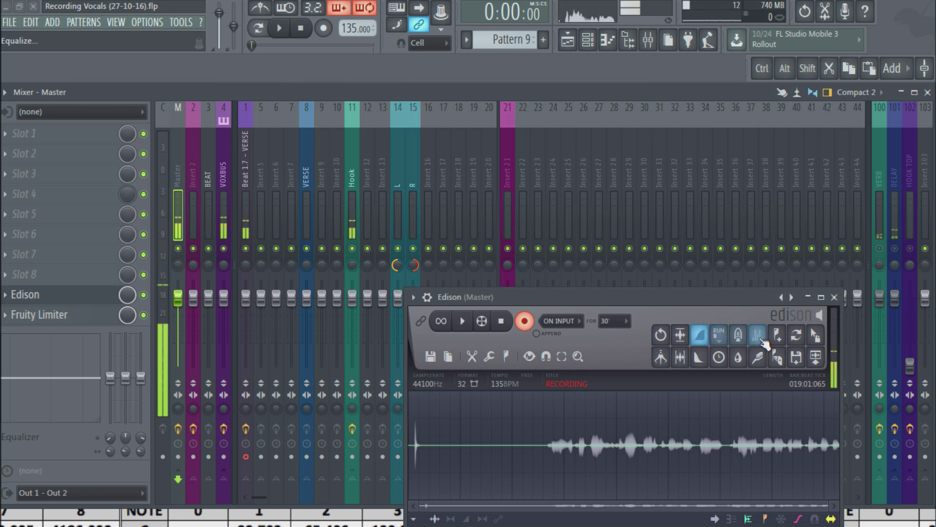
Step: Close the Edison recorder window on the Master track
{"action": "mouse_move", "coordinate": [722, 297]}
{"action": "left_mouse_down"}
{"action": "mouse_move", "coordinate": [722, 328]}
{"action": "mouse_move", "coordinate": [721, 157]}
{"action": "mouse_move", "coordinate": [721, 294]}
{"action": "left_mouse_up"}
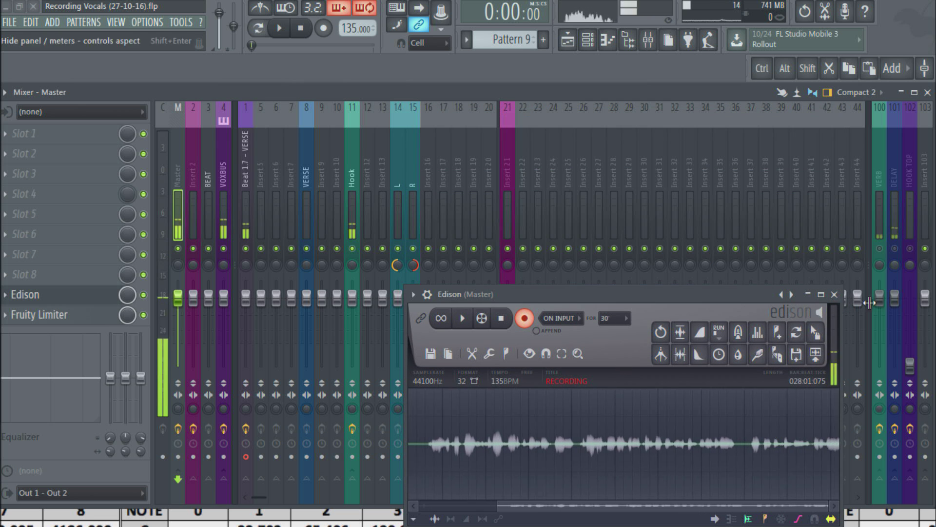
{"action": "left_click", "coordinate": [834, 294]}
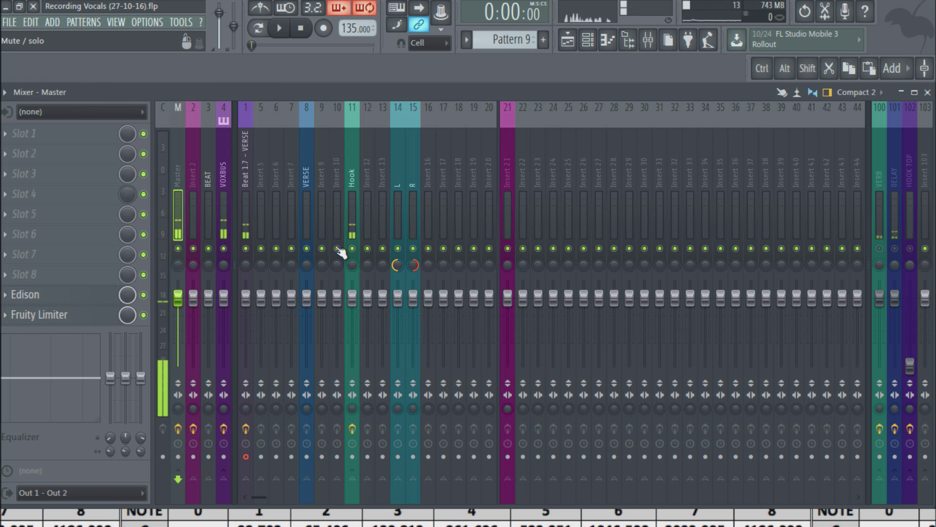
Step: Select the Beat 1.7 - VERSE insert, keeping its name and its In 4 audio input unchanged
{"action": "left_click", "coordinate": [248, 179]}
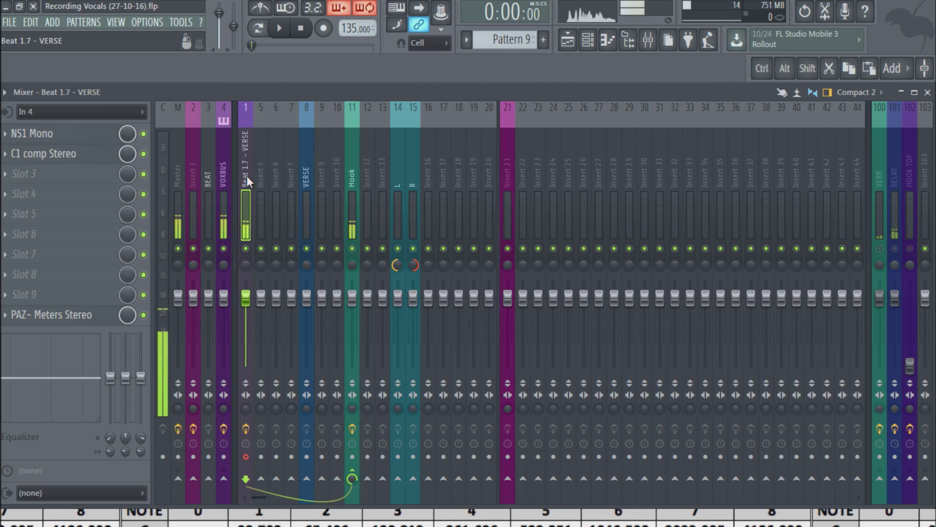
{"action": "double_click", "coordinate": [247, 176]}
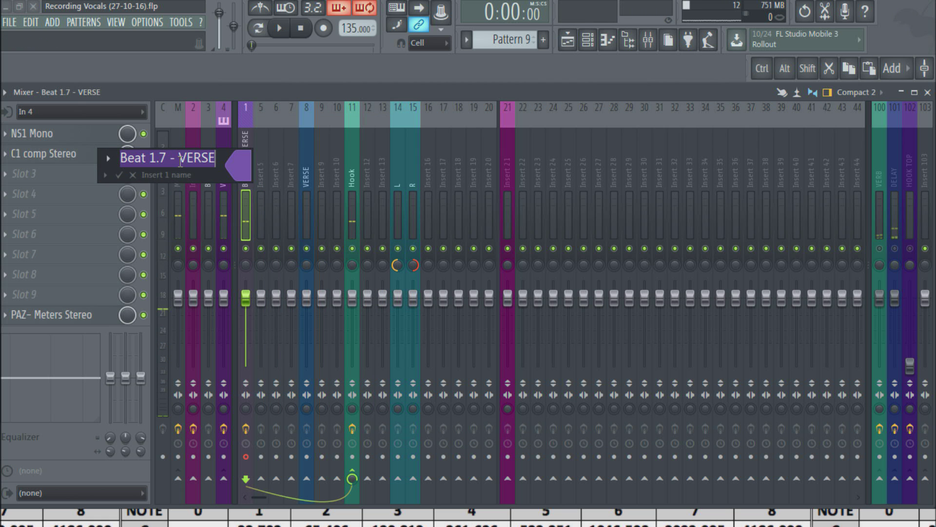
{"action": "left_click", "coordinate": [141, 176]}
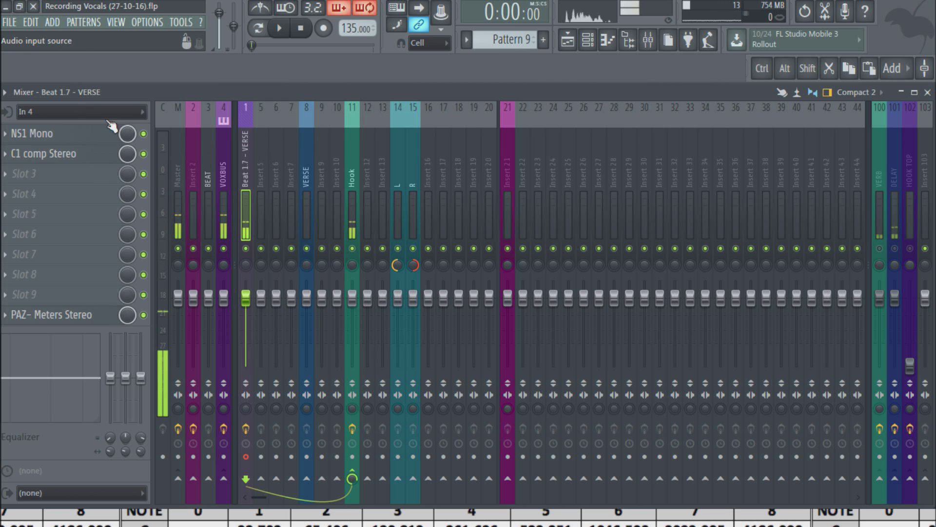
{"action": "left_click", "coordinate": [84, 112]}
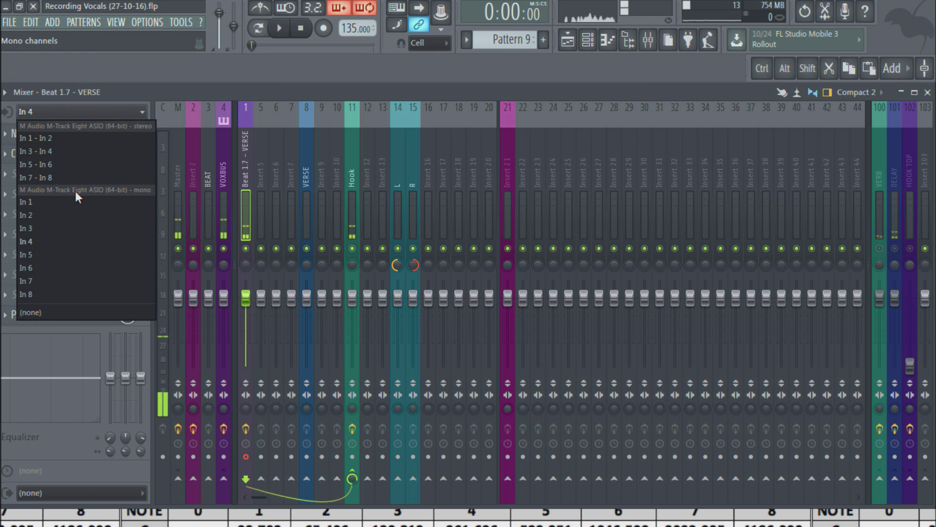
{"action": "left_click", "coordinate": [245, 205]}
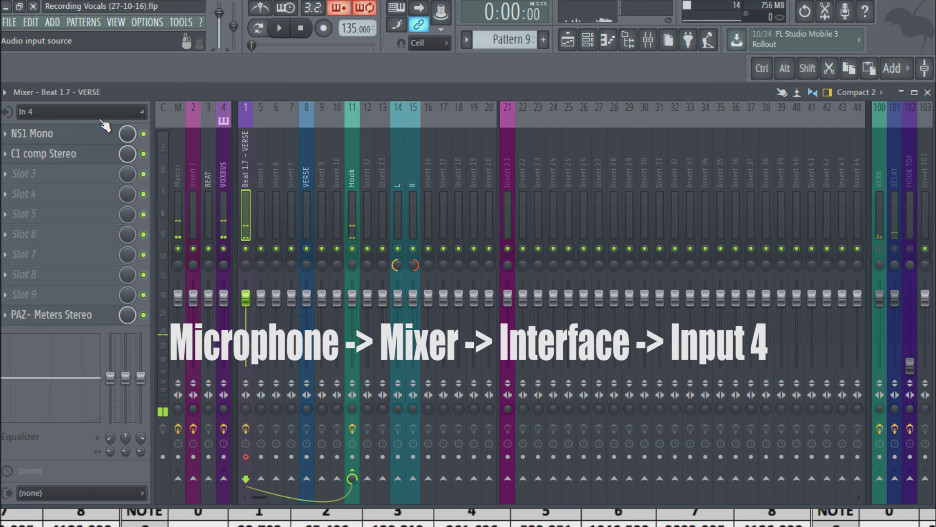
{"action": "left_click", "coordinate": [105, 112]}
{"action": "left_click", "coordinate": [245, 190]}
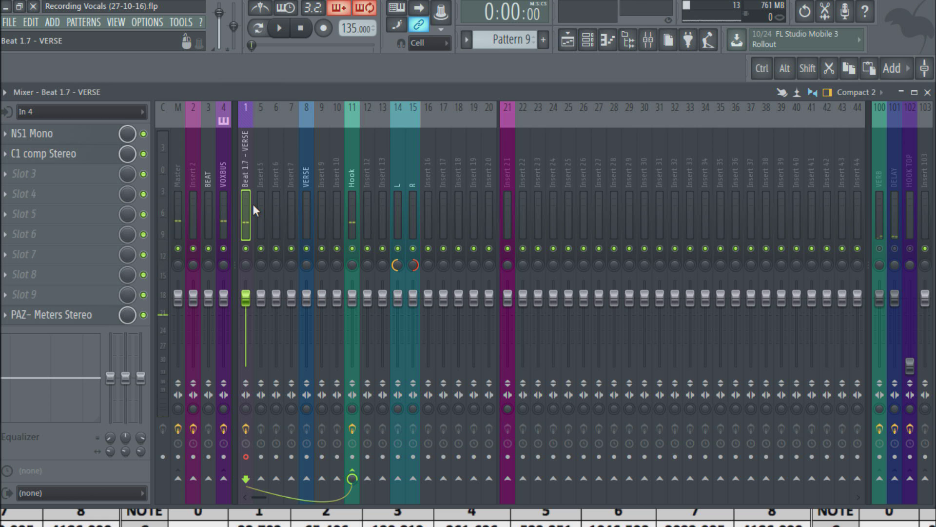
Step: Open insert 1's rename box and dismiss it, keeping the Beat 1.7 - VERSE name
{"action": "right_click", "coordinate": [246, 190]}
{"action": "left_click", "coordinate": [283, 106]}
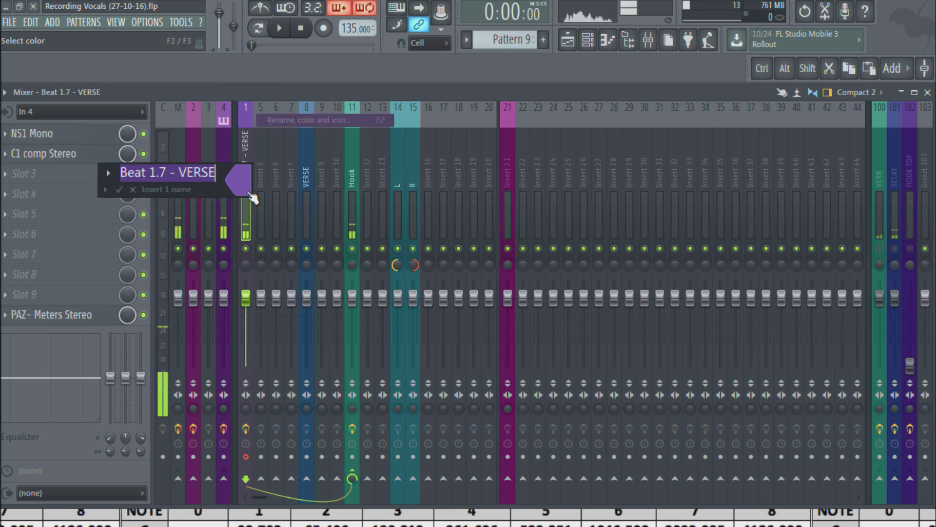
{"action": "key", "text": "Return"}
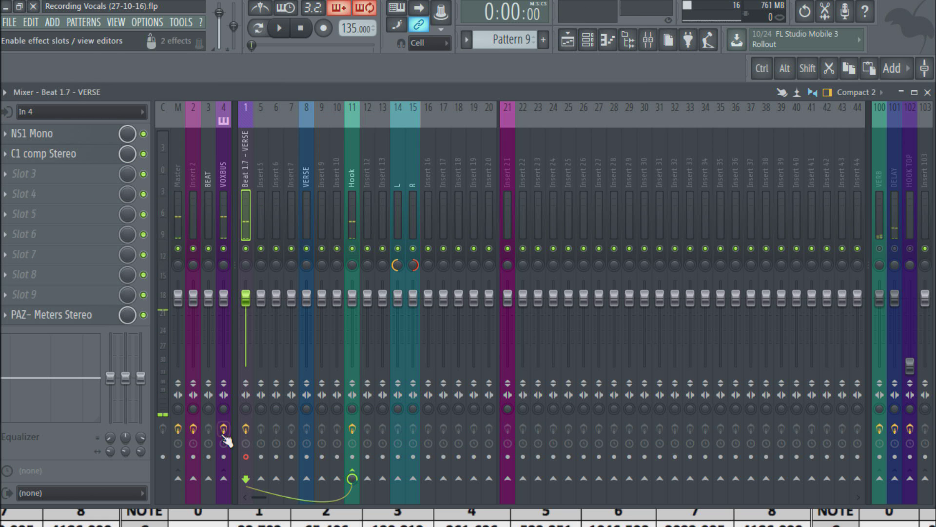
Step: Arm insert 1 for disk recording and save the recording file as 'rap verse.wav'
{"action": "left_click", "coordinate": [247, 457]}
{"action": "left_click", "coordinate": [246, 457]}
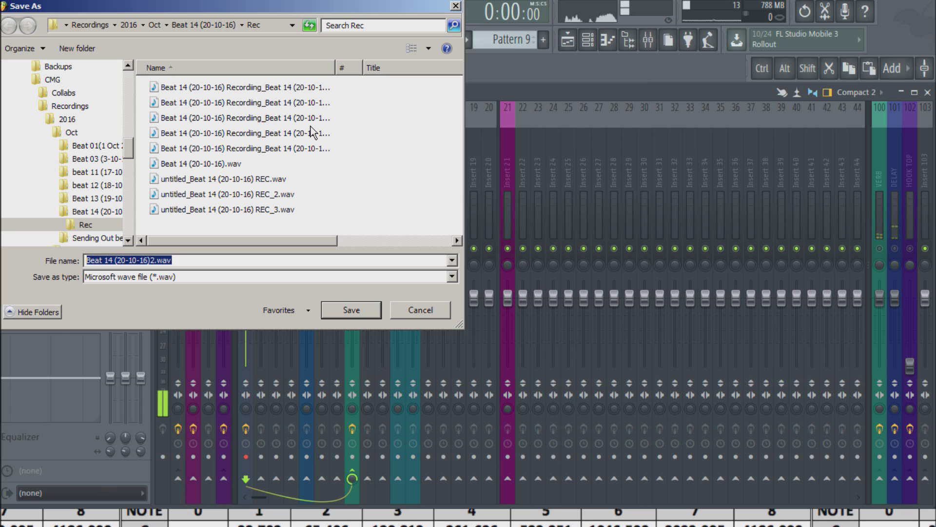
{"action": "left_click", "coordinate": [157, 262]}
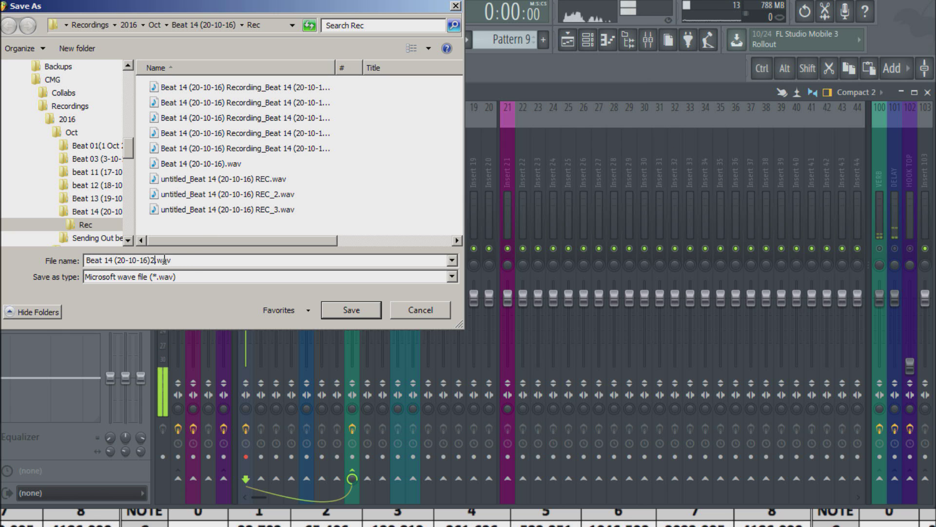
{"action": "left_click_drag", "start_coordinate": [157, 262], "coordinate": [87, 261]}
{"action": "type", "text": "ra[ "}
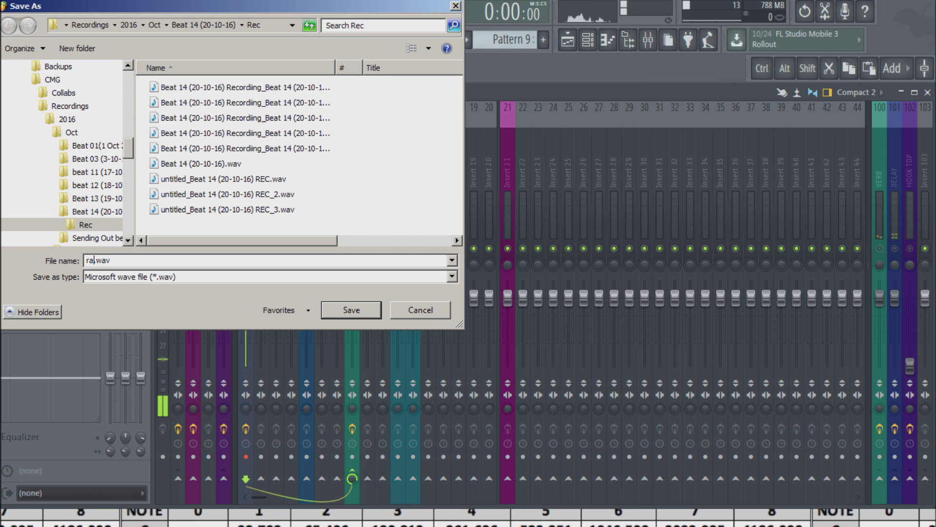
{"action": "type", "text": "verse"}
{"action": "key", "text": "Return"}
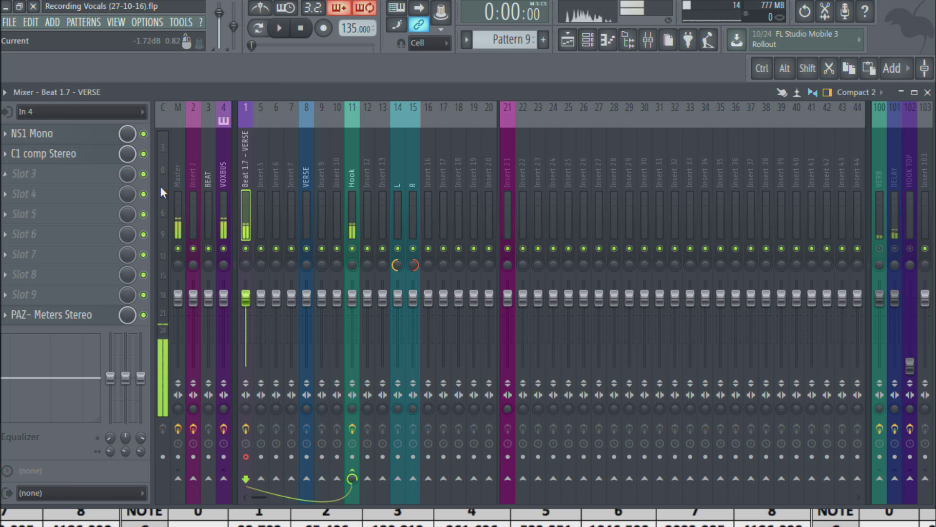
{"action": "left_click", "coordinate": [246, 455]}
{"action": "left_click", "coordinate": [152, 26]}
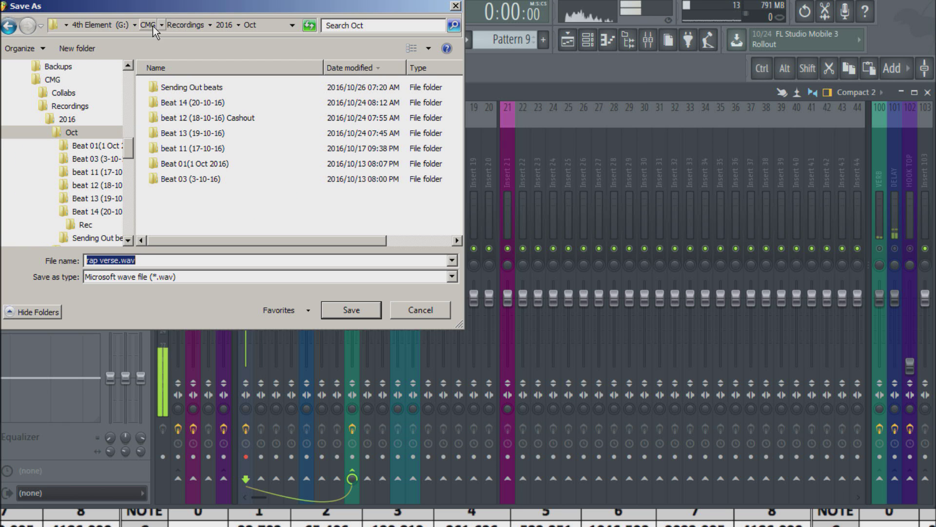
{"action": "left_click", "coordinate": [153, 28]}
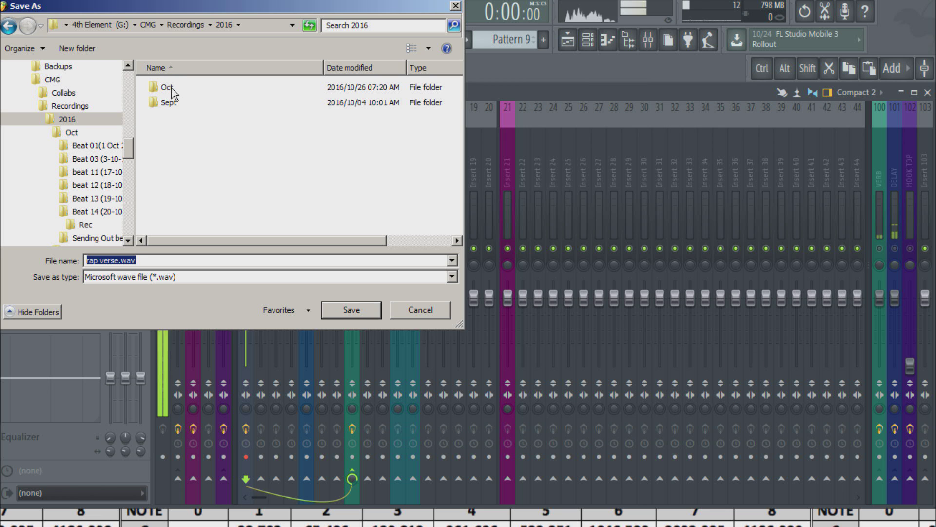
{"action": "left_click_drag", "start_coordinate": [166, 7], "coordinate": [169, 47]}
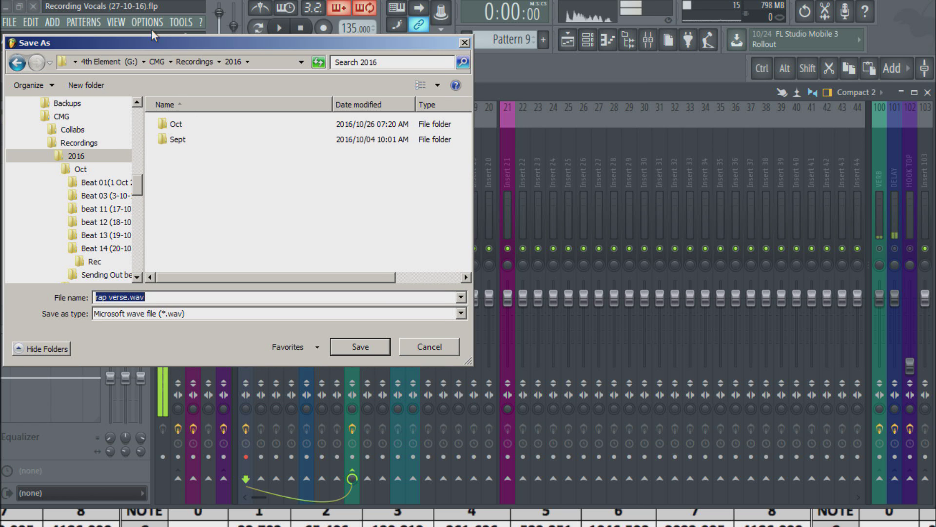
{"action": "double_click", "coordinate": [192, 125]}
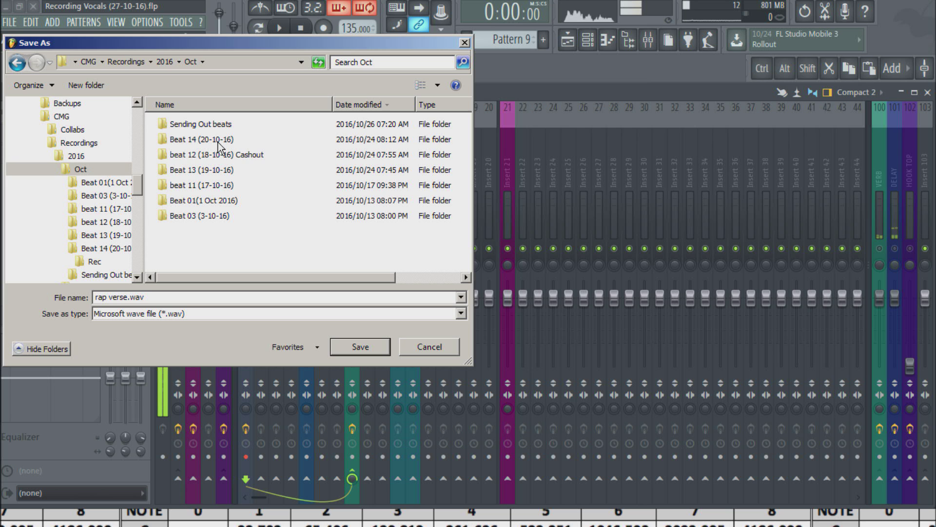
{"action": "left_click", "coordinate": [194, 141]}
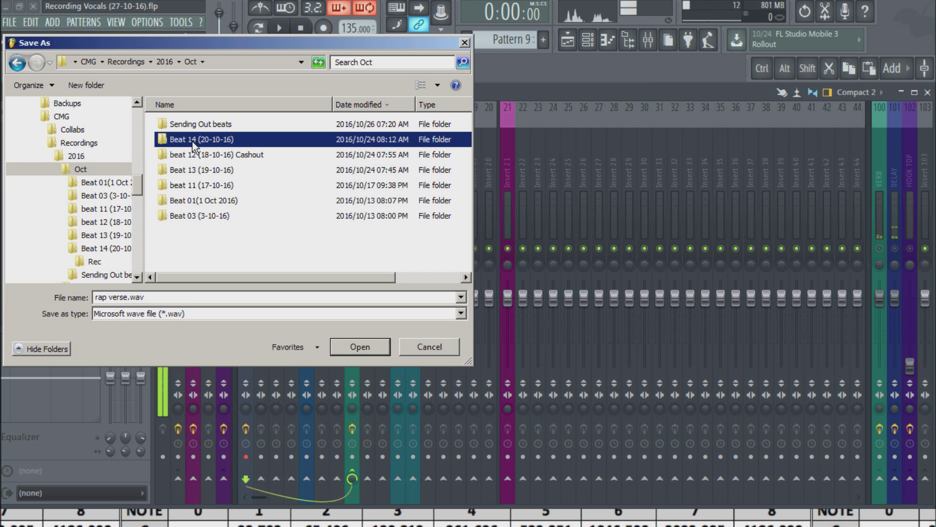
{"action": "double_click", "coordinate": [222, 141]}
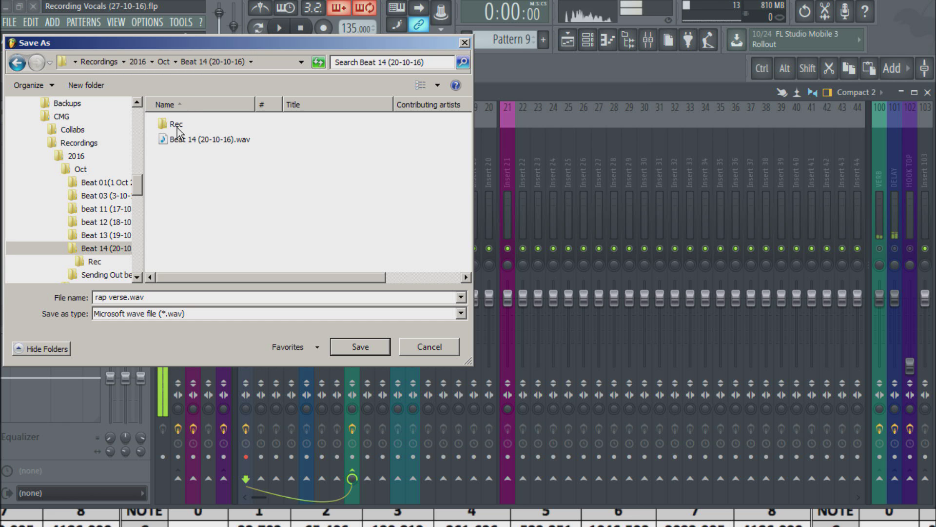
{"action": "double_click", "coordinate": [177, 125]}
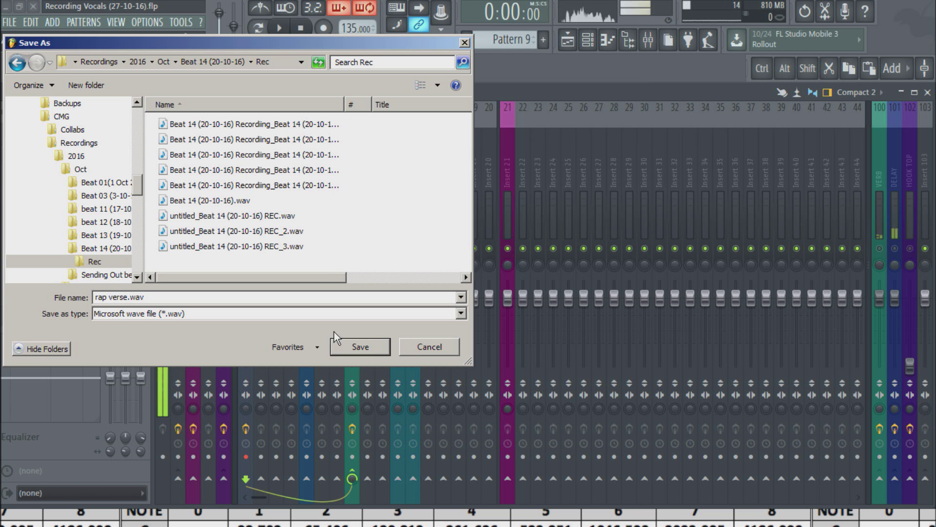
{"action": "left_click", "coordinate": [17, 63]}
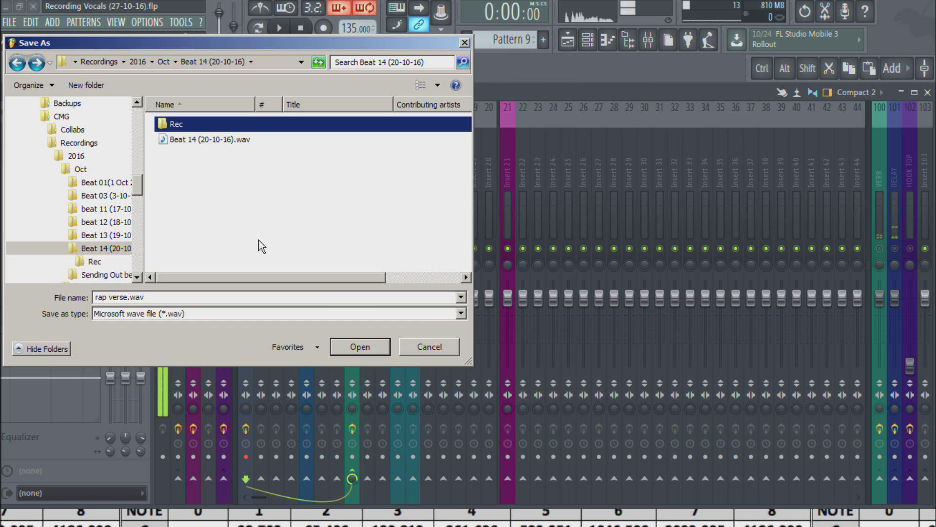
{"action": "left_click", "coordinate": [419, 347]}
{"action": "left_click", "coordinate": [255, 191]}
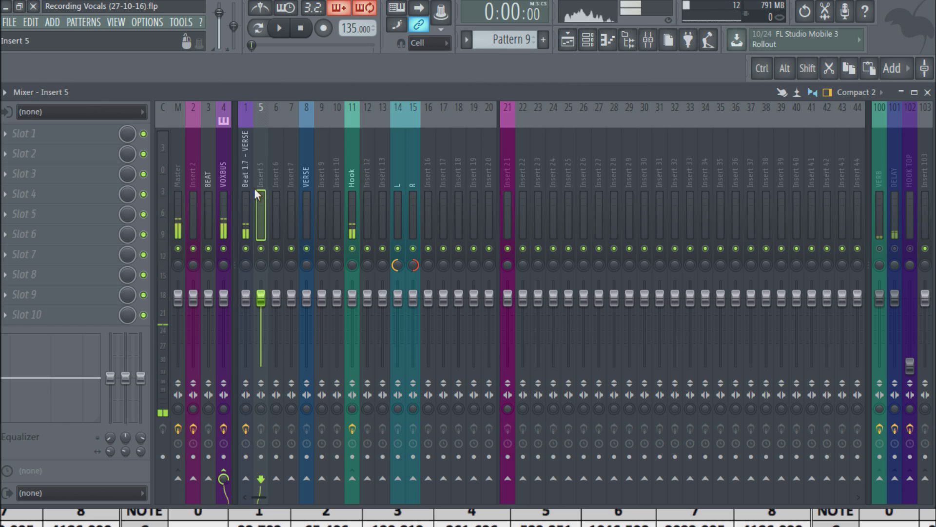
{"action": "left_click", "coordinate": [245, 188]}
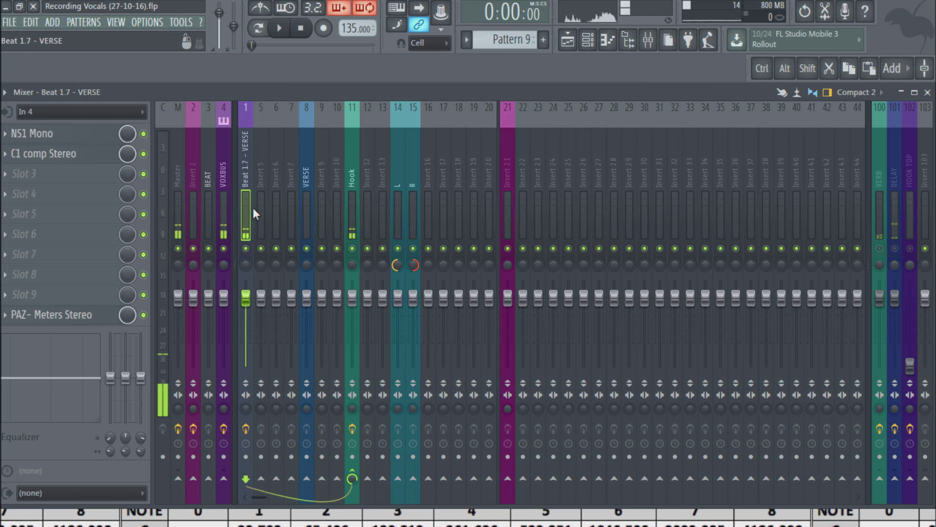
{"action": "left_click", "coordinate": [350, 206]}
{"action": "left_click", "coordinate": [224, 200]}
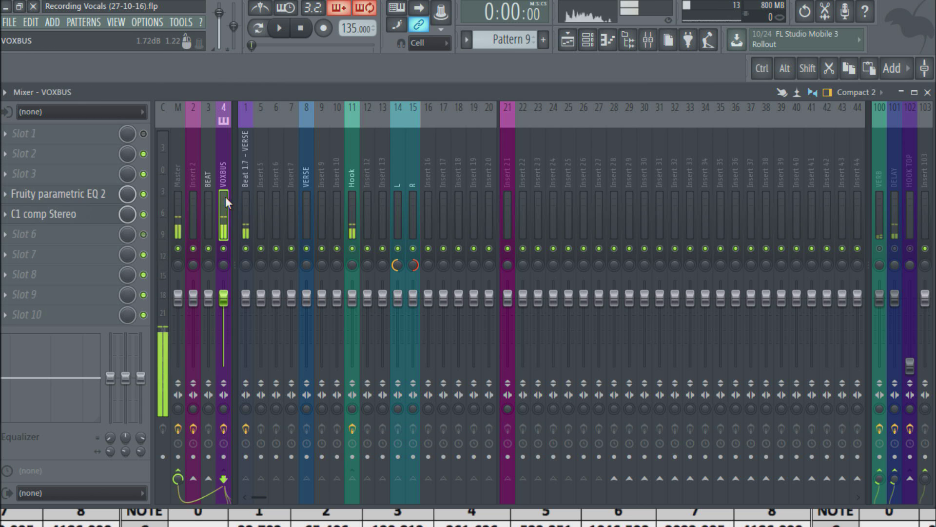
{"action": "left_click", "coordinate": [249, 213]}
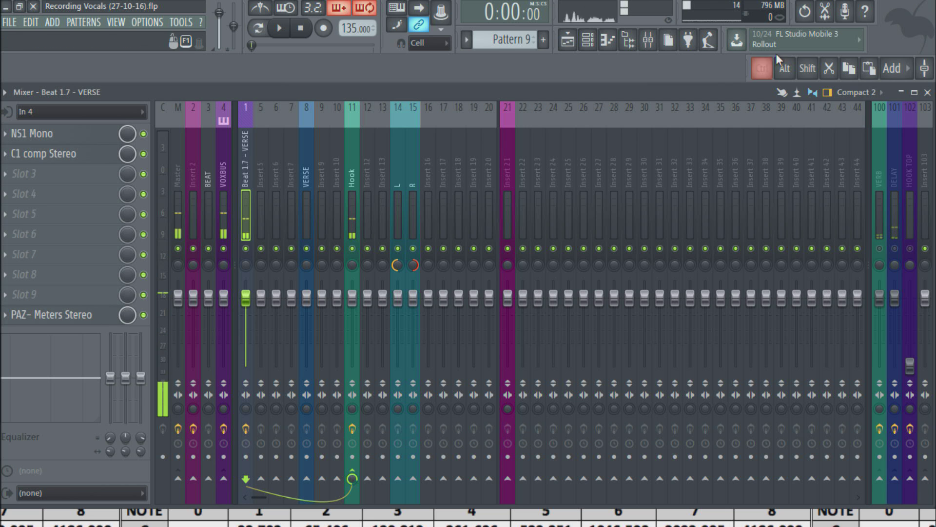
{"action": "left_click", "coordinate": [807, 69]}
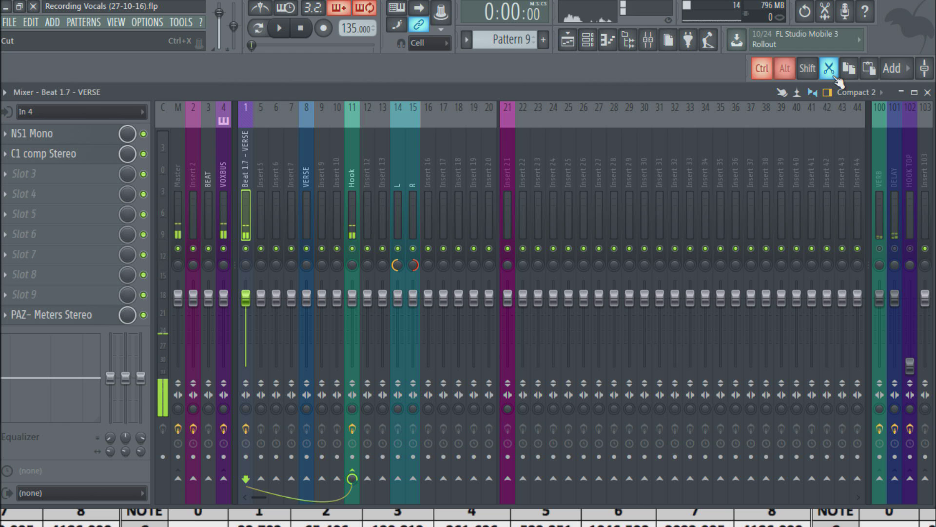
{"action": "left_click", "coordinate": [831, 73]}
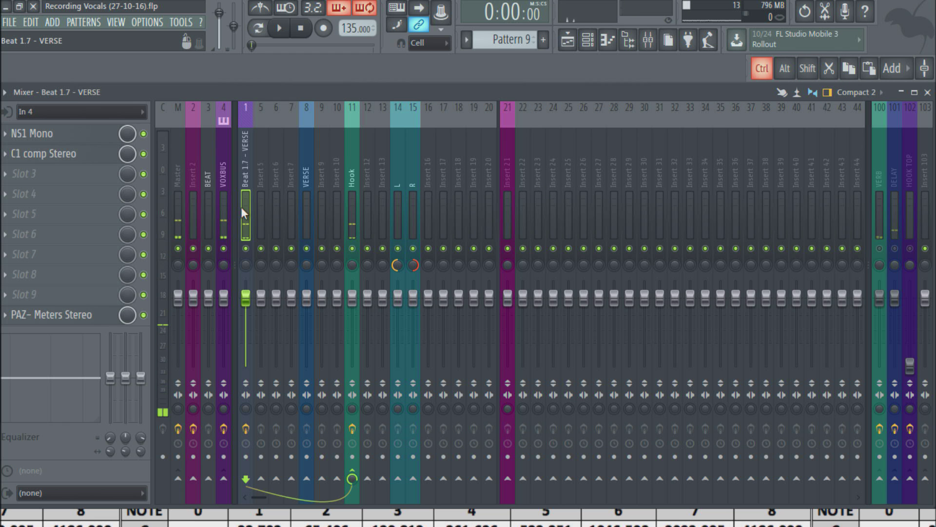
{"action": "left_click_drag", "start_coordinate": [241, 206], "coordinate": [483, 203]}
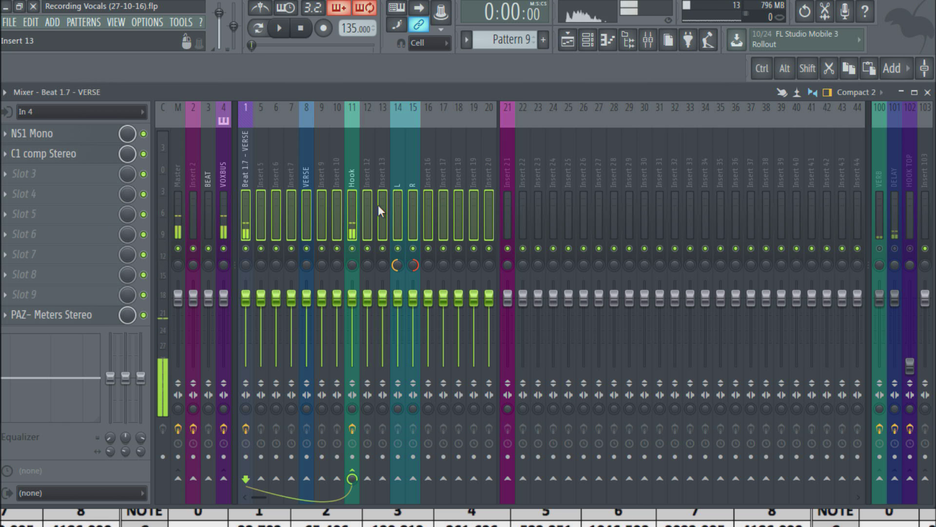
{"action": "left_click", "coordinate": [285, 177]}
{"action": "left_click", "coordinate": [276, 186]}
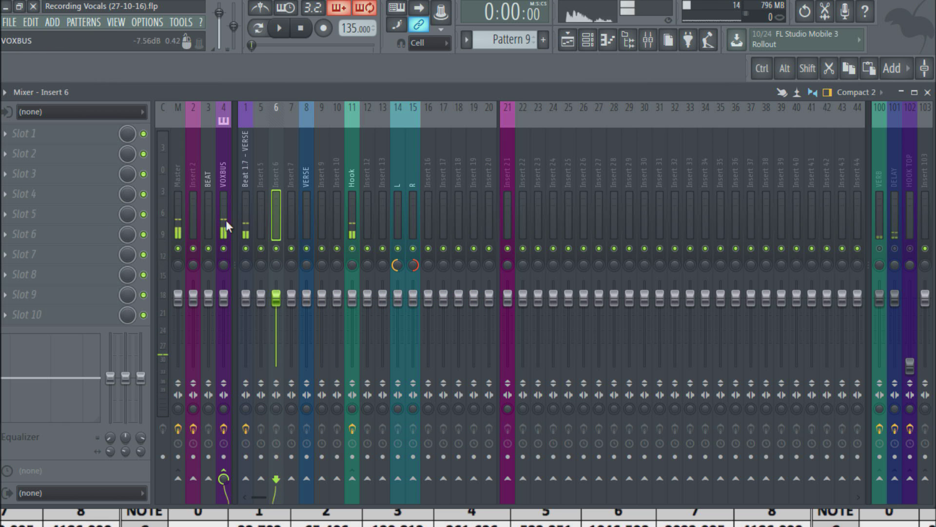
{"action": "left_click", "coordinate": [227, 195]}
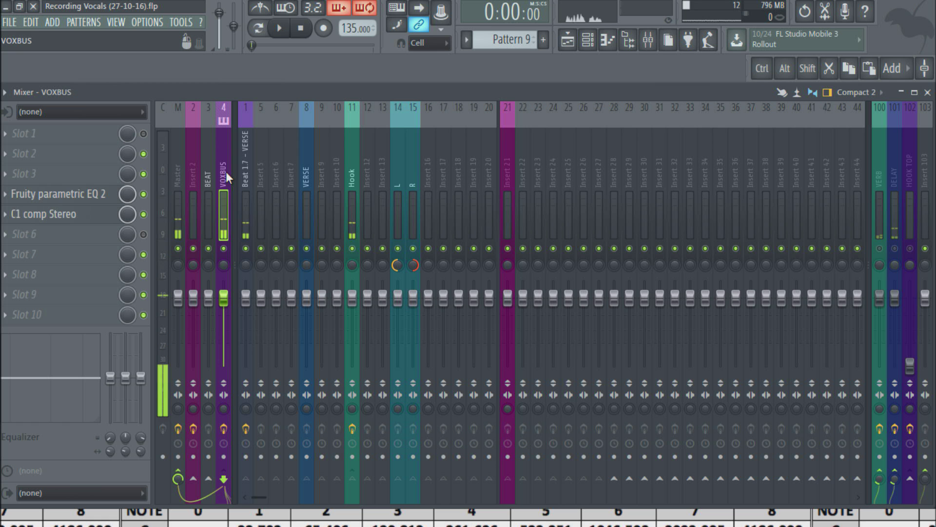
{"action": "left_click", "coordinate": [245, 214]}
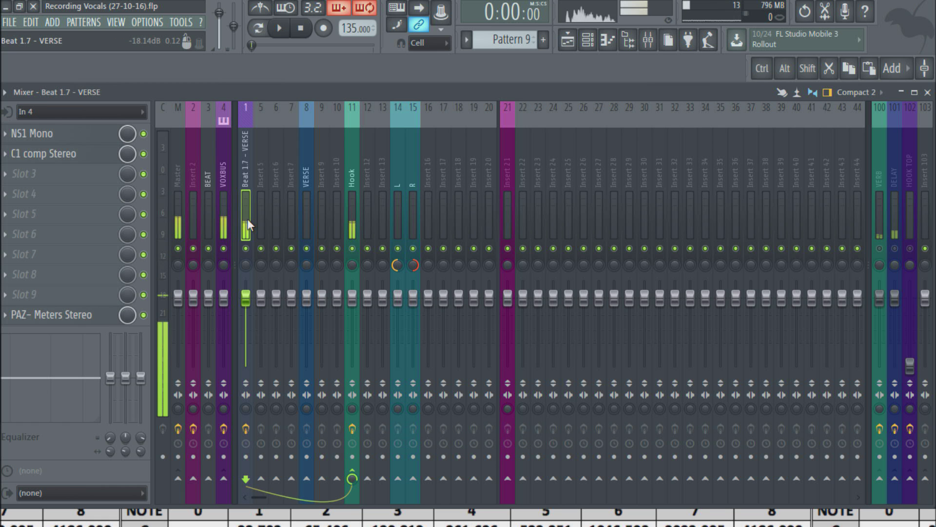
{"action": "left_click", "coordinate": [333, 223]}
{"action": "left_click", "coordinate": [353, 220]}
{"action": "left_click", "coordinate": [443, 220]}
{"action": "left_click", "coordinate": [473, 220]}
{"action": "left_click", "coordinate": [489, 222]}
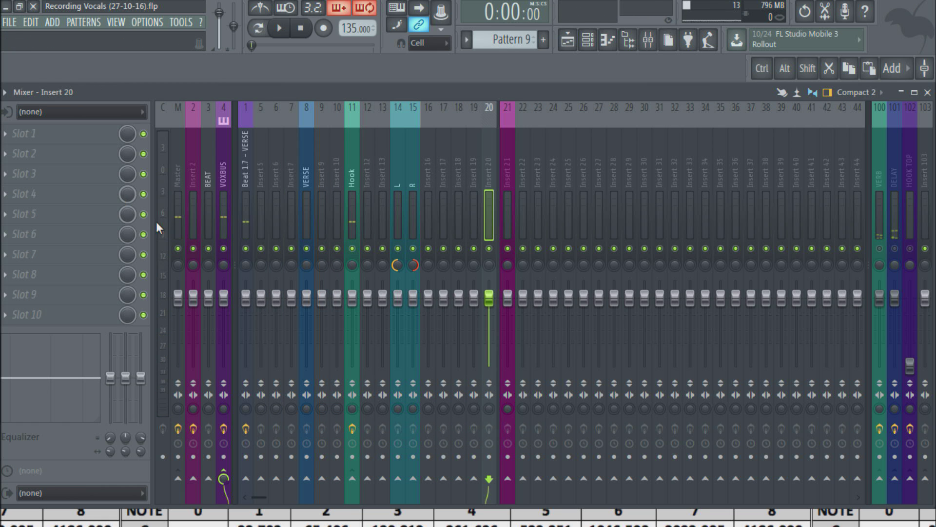
{"action": "left_click", "coordinate": [227, 210]}
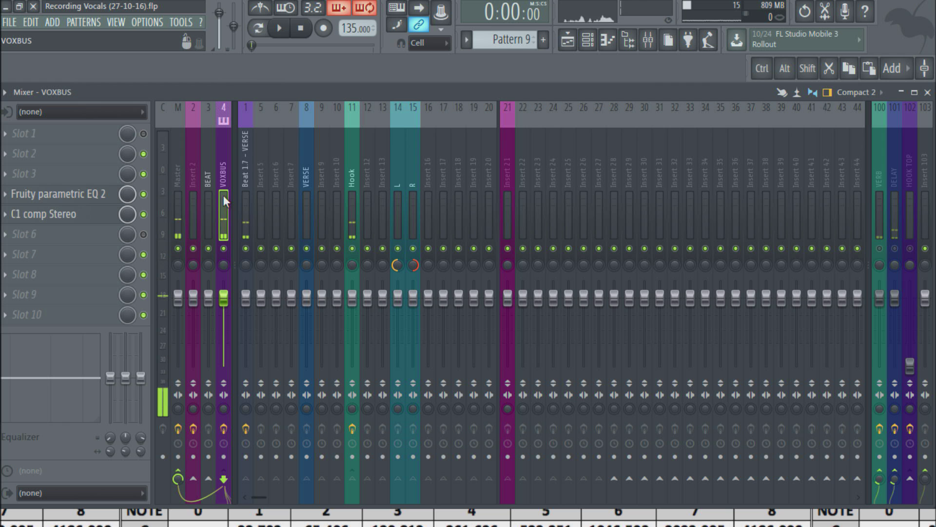
{"action": "left_click", "coordinate": [247, 198]}
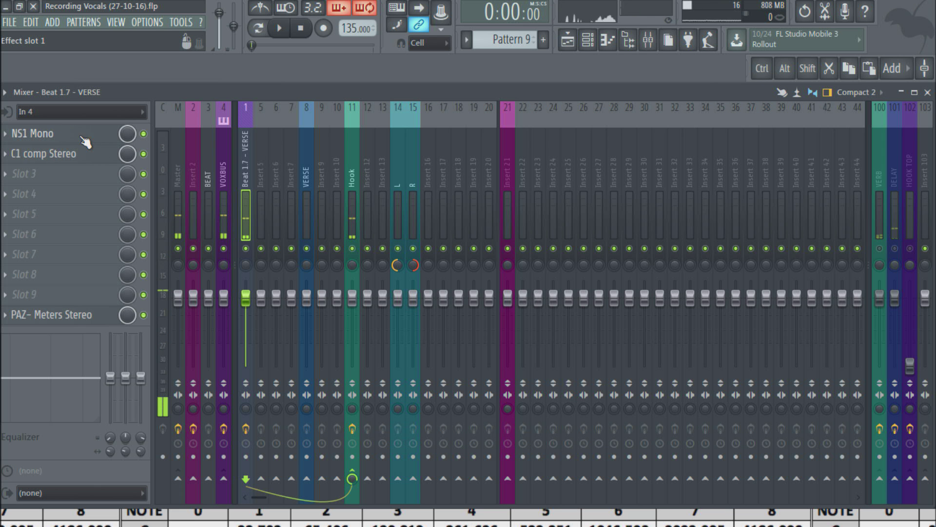
{"action": "left_click", "coordinate": [49, 134]}
{"action": "left_click", "coordinate": [80, 157]}
{"action": "left_click_drag", "start_coordinate": [596, 175], "coordinate": [320, 236]}
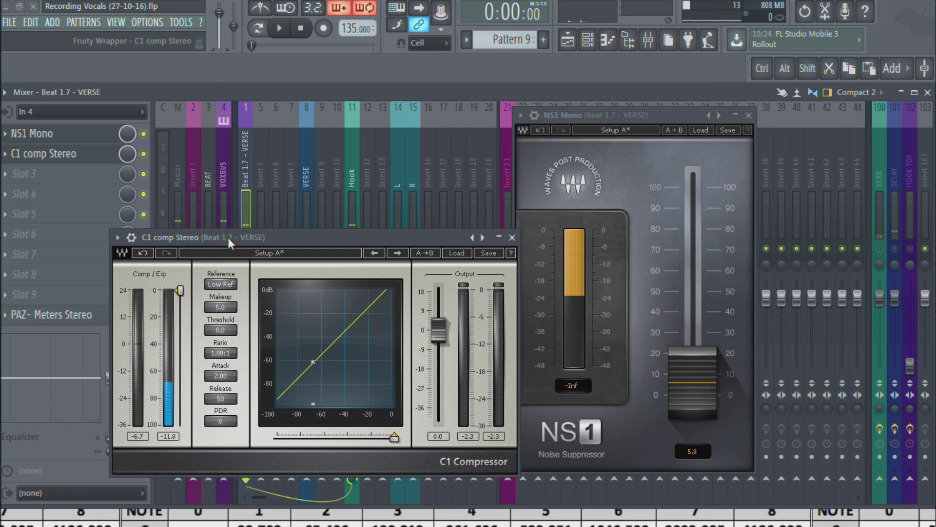
{"action": "left_click", "coordinate": [132, 238]}
{"action": "left_click", "coordinate": [535, 115]}
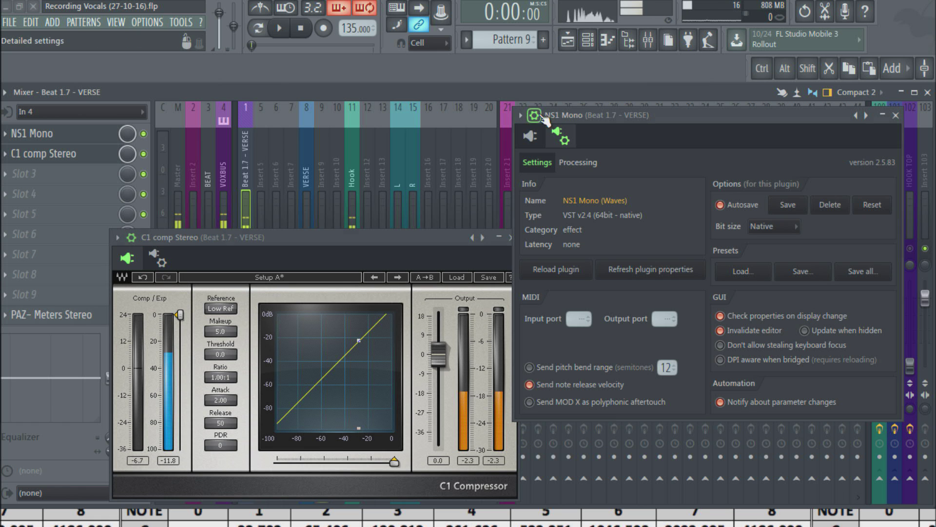
{"action": "left_click", "coordinate": [157, 259]}
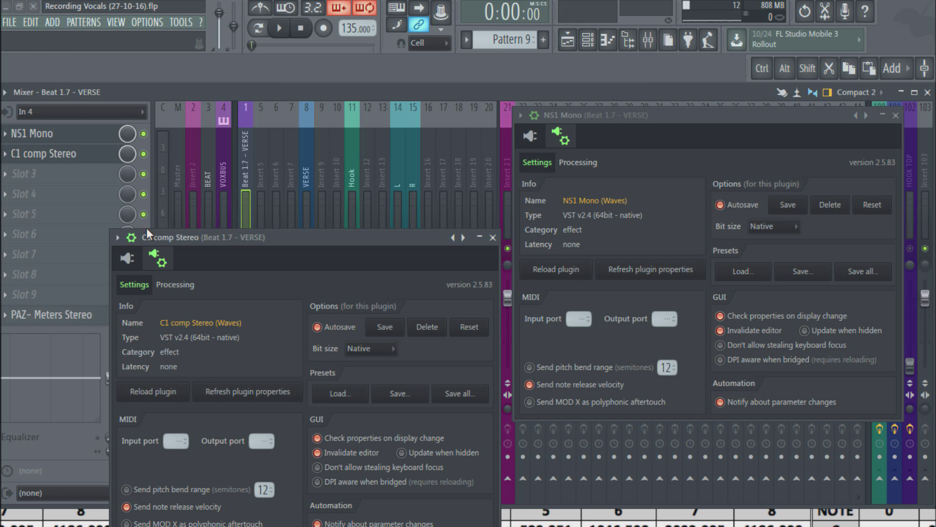
{"action": "left_click", "coordinate": [132, 238]}
{"action": "left_click", "coordinate": [535, 115]}
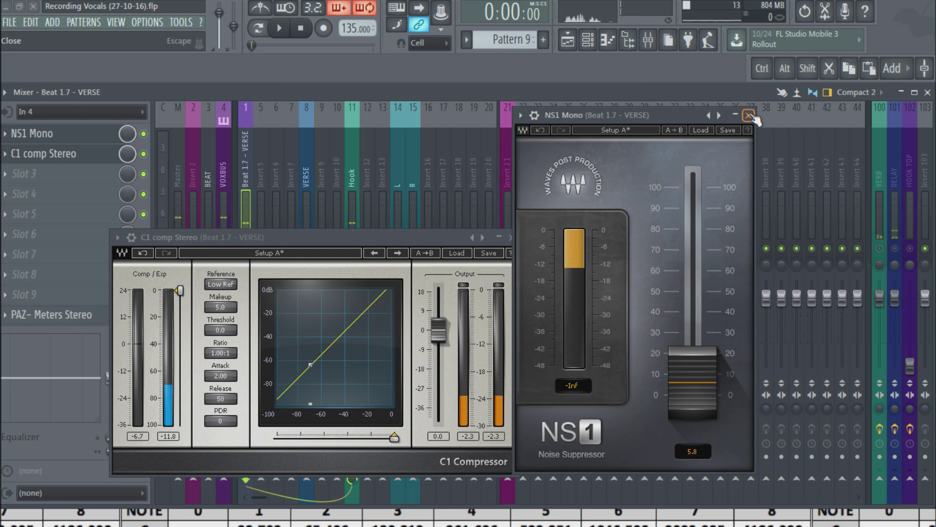
{"action": "left_click", "coordinate": [748, 115]}
{"action": "left_click", "coordinate": [510, 238]}
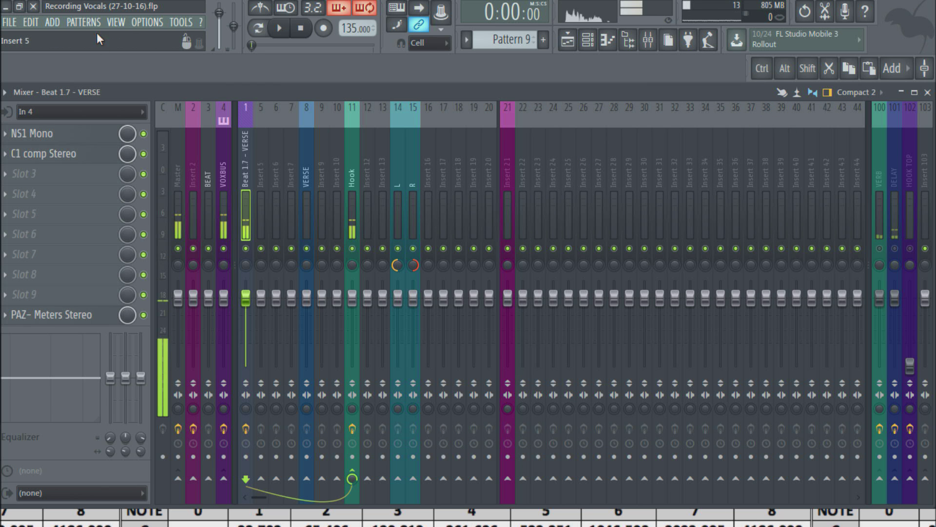
{"action": "left_click", "coordinate": [147, 22]}
{"action": "left_click", "coordinate": [198, 60]}
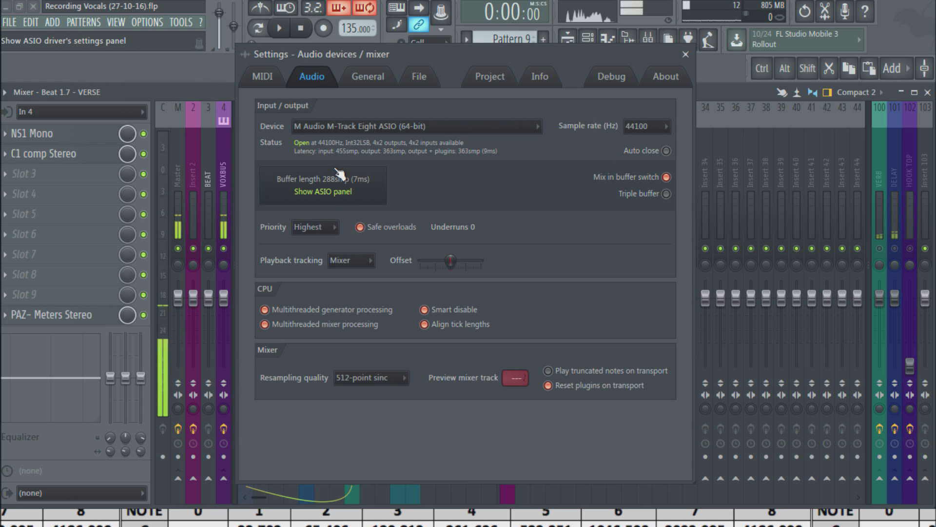
{"action": "left_click", "coordinate": [323, 191]}
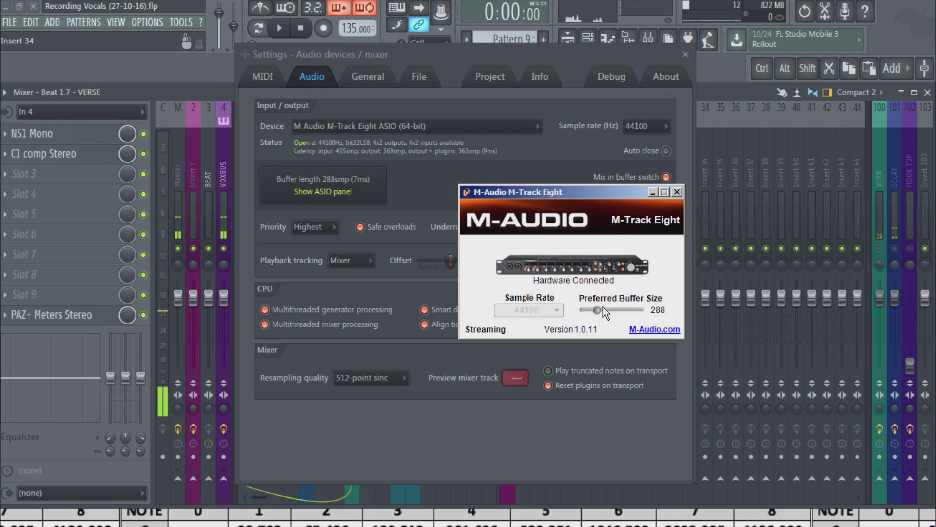
{"action": "left_click", "coordinate": [677, 192]}
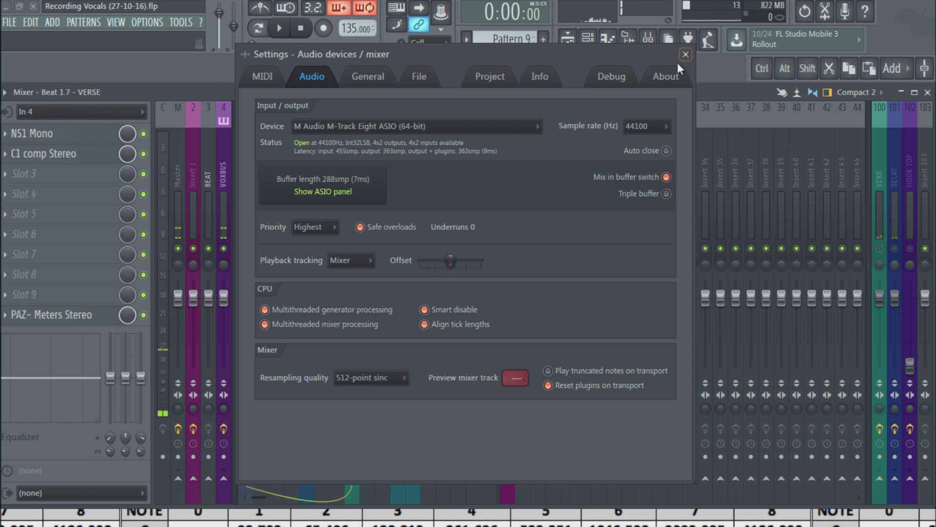
{"action": "left_click", "coordinate": [686, 54]}
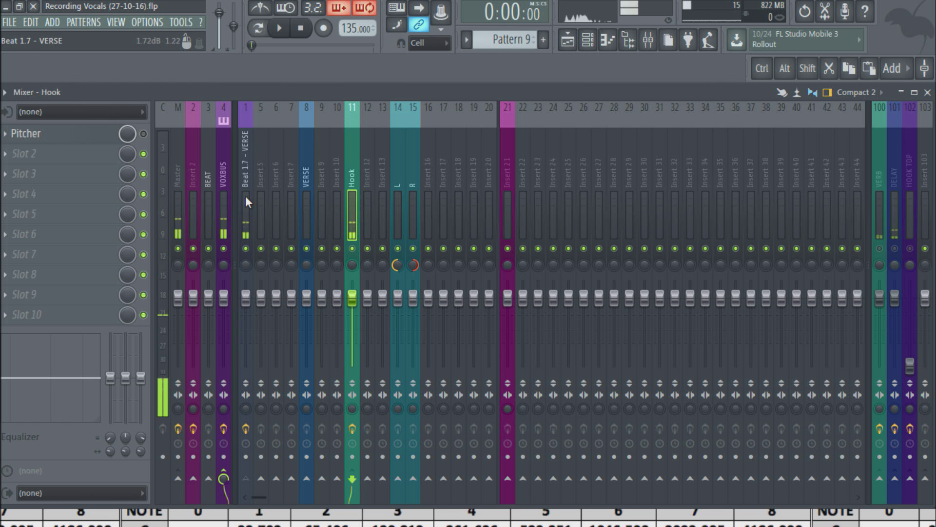
{"action": "left_click", "coordinate": [351, 210]}
{"action": "scroll", "coordinate": [217, 195], "scroll_direction": "right", "scroll_amount": 5}
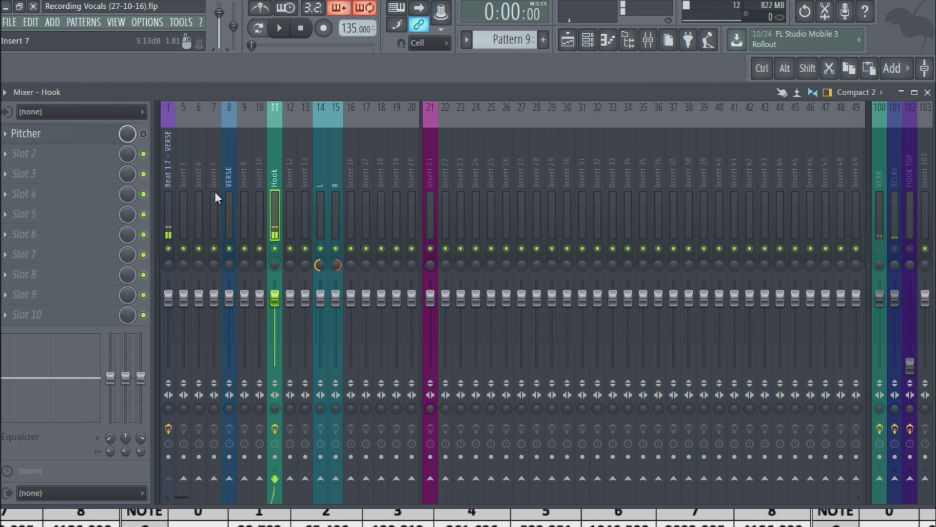
{"action": "scroll", "coordinate": [229, 189], "scroll_direction": "left", "scroll_amount": 5}
{"action": "left_click", "coordinate": [248, 192]}
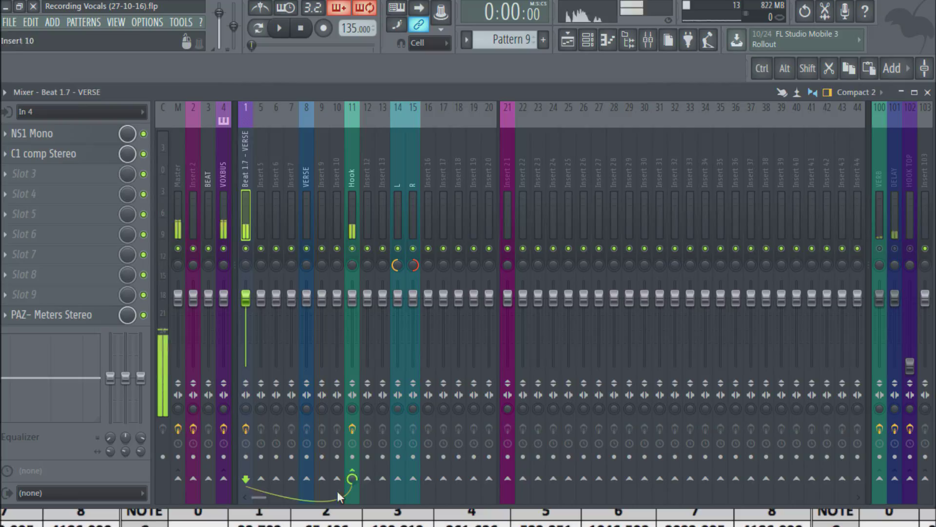
{"action": "left_click", "coordinate": [354, 475]}
{"action": "left_click", "coordinate": [307, 477]}
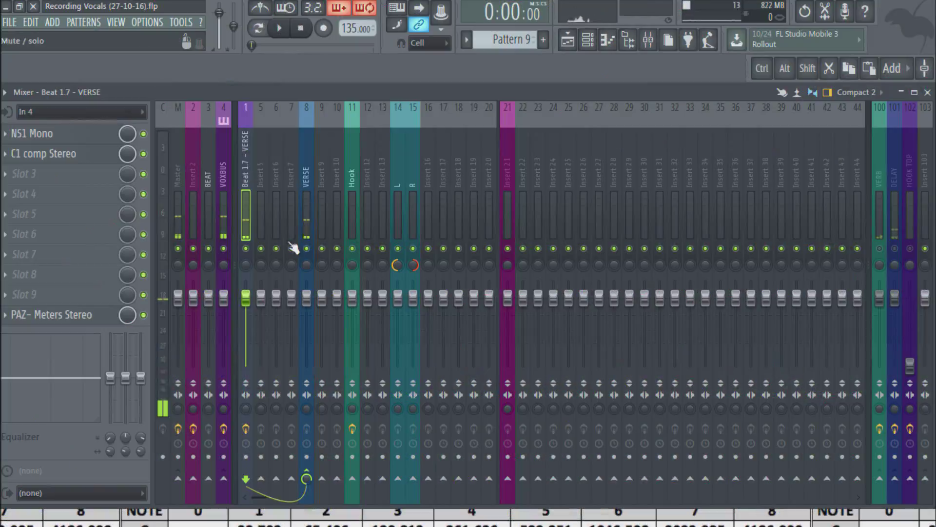
{"action": "left_click", "coordinate": [307, 477]}
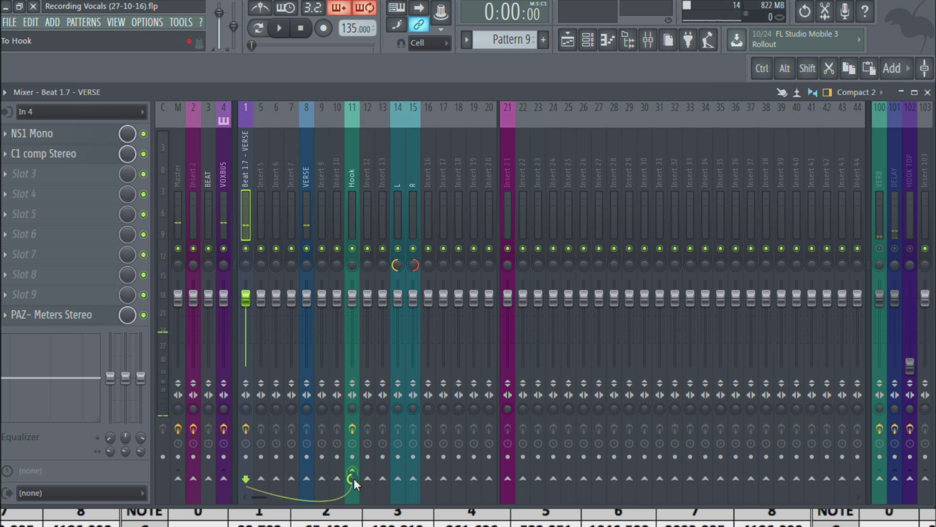
{"action": "left_click", "coordinate": [355, 190]}
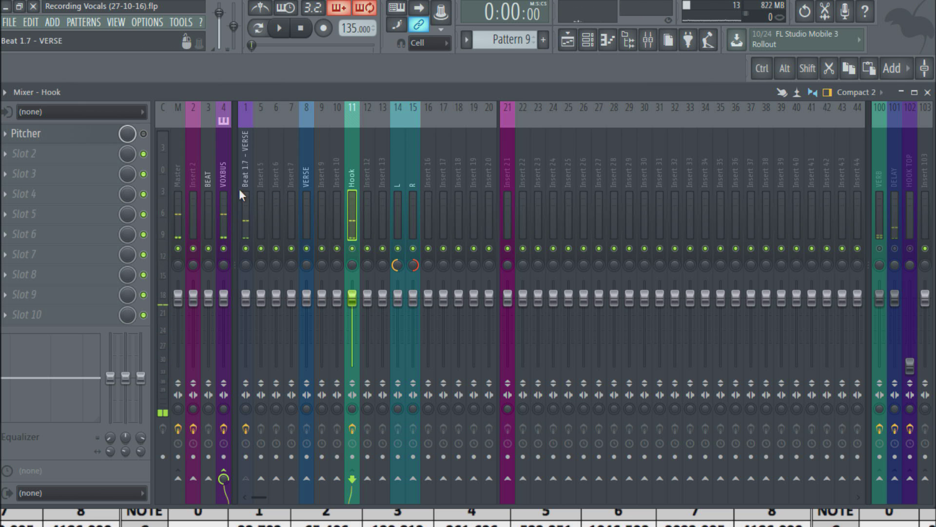
{"action": "left_click", "coordinate": [223, 193]}
{"action": "left_click", "coordinate": [246, 199]}
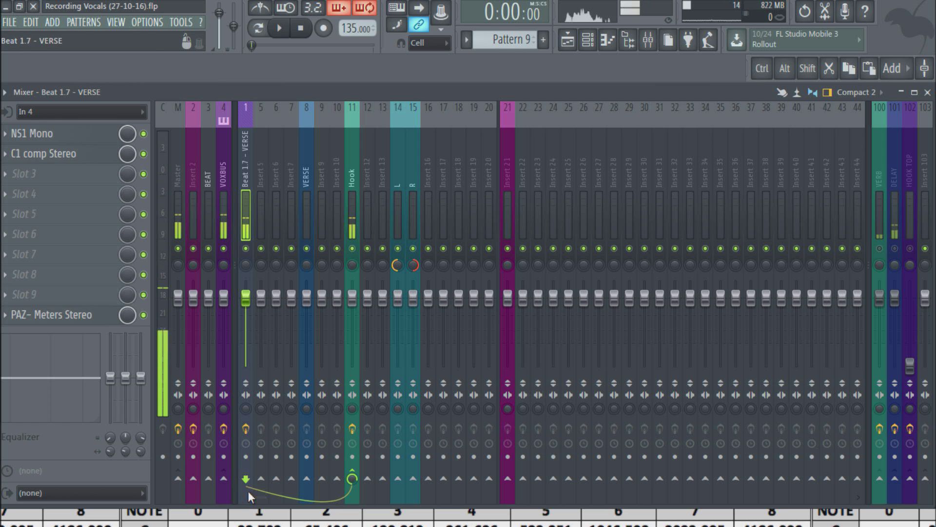
{"action": "left_click", "coordinate": [224, 479]}
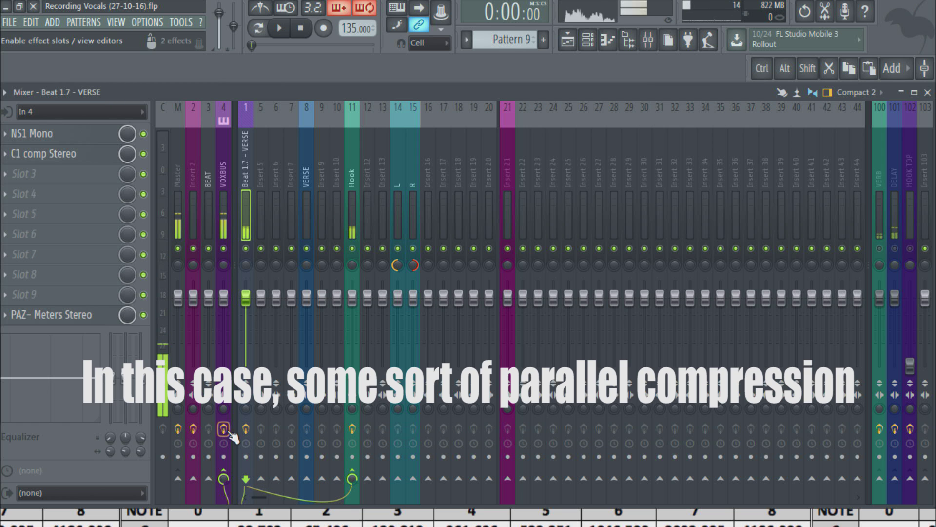
{"action": "left_click", "coordinate": [224, 478]}
{"action": "left_click", "coordinate": [350, 227]}
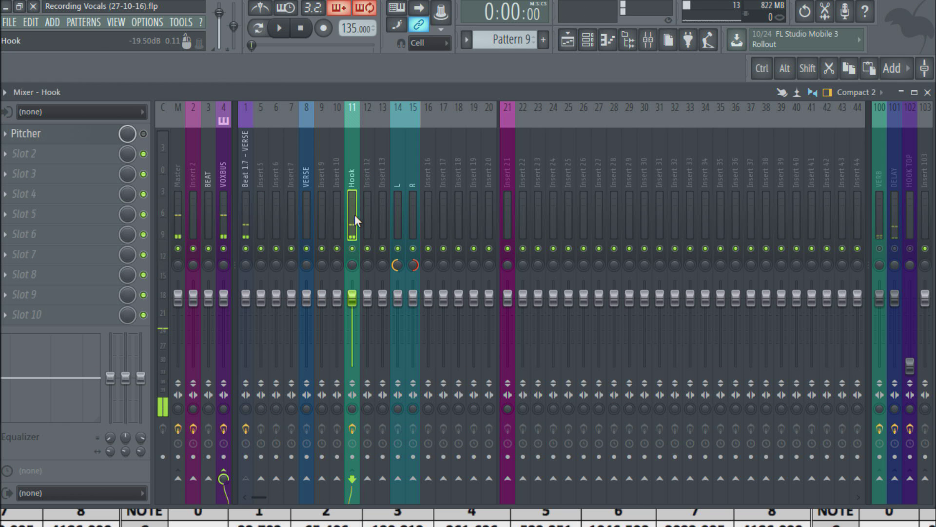
{"action": "left_click", "coordinate": [239, 210]}
{"action": "left_click", "coordinate": [350, 209]}
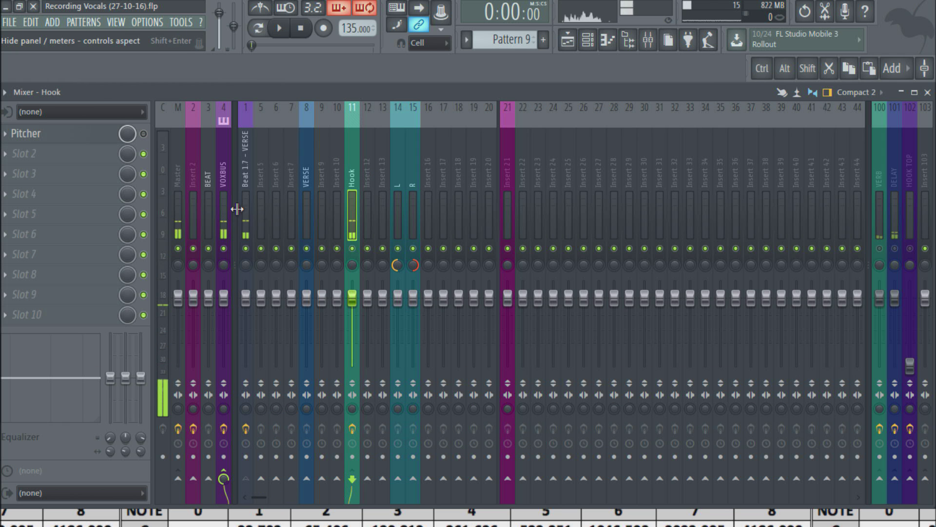
{"action": "left_click", "coordinate": [223, 210]}
{"action": "left_click", "coordinate": [353, 201]}
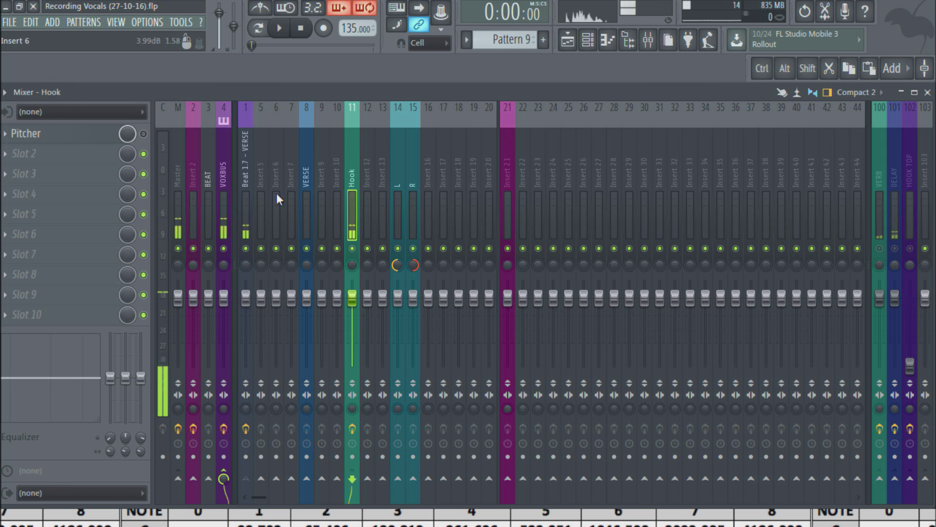
{"action": "left_click", "coordinate": [246, 201]}
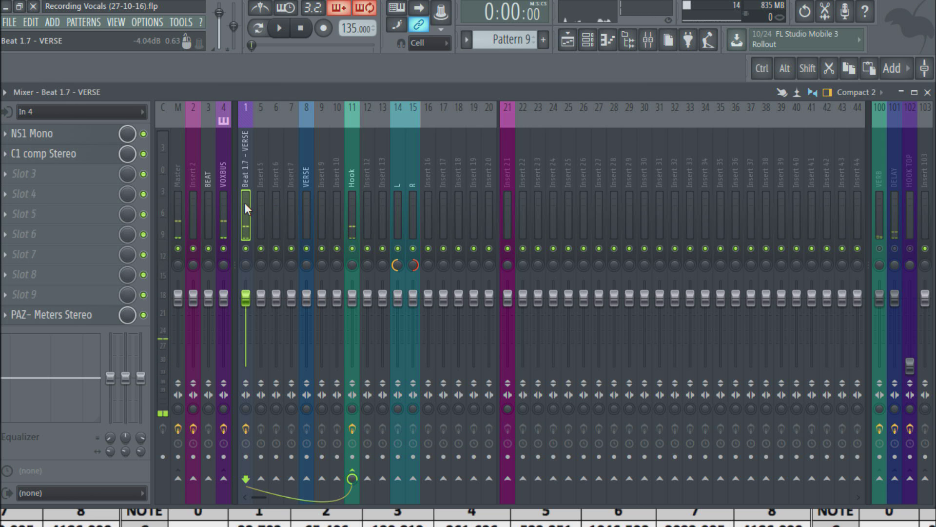
Step: Open the VOXBUS insert's Fruity parametric EQ 2 and C1 comp Stereo plugin windows
{"action": "left_click", "coordinate": [226, 208]}
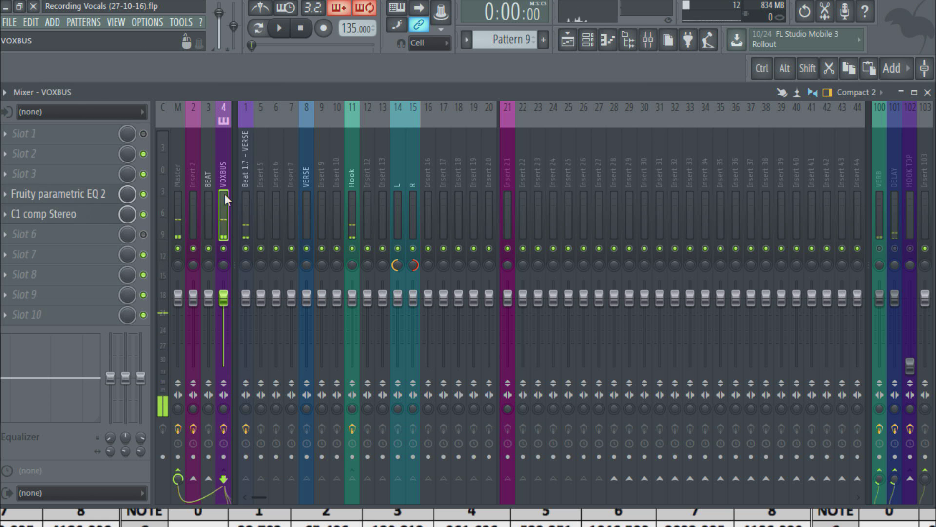
{"action": "left_click", "coordinate": [81, 193]}
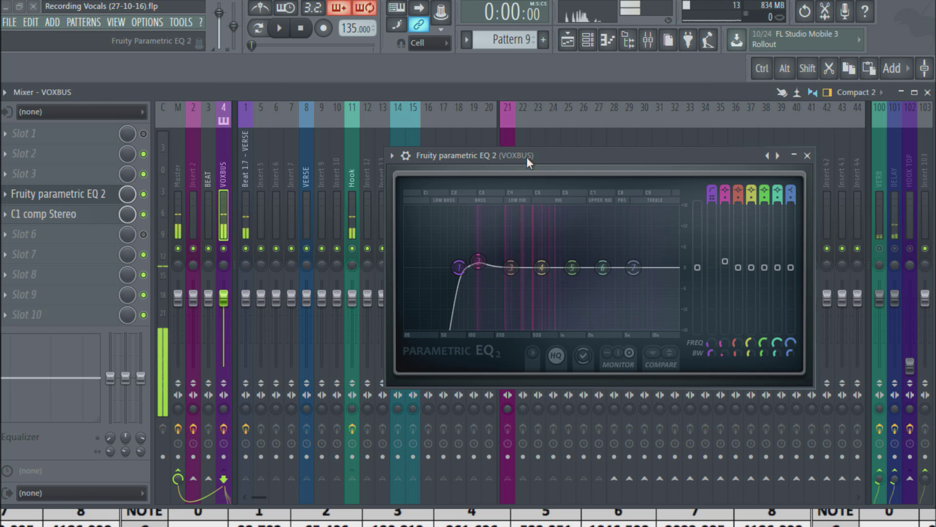
{"action": "left_click", "coordinate": [81, 215]}
{"action": "left_click_drag", "start_coordinate": [638, 162], "coordinate": [385, 253]}
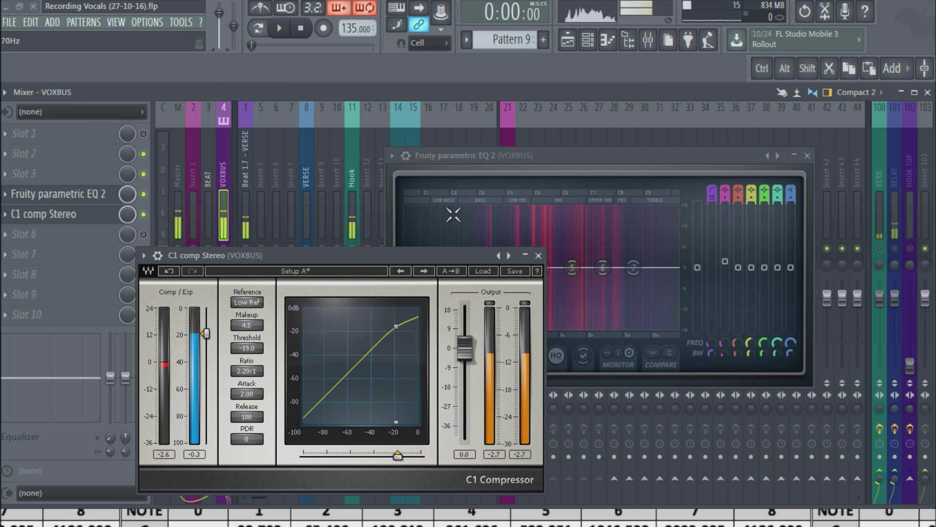
Step: Open PAZ Meters on the Beat 1.7 - VERSE insert to watch its levels
{"action": "left_click_drag", "start_coordinate": [347, 259], "coordinate": [550, 225]}
{"action": "left_click", "coordinate": [246, 198]}
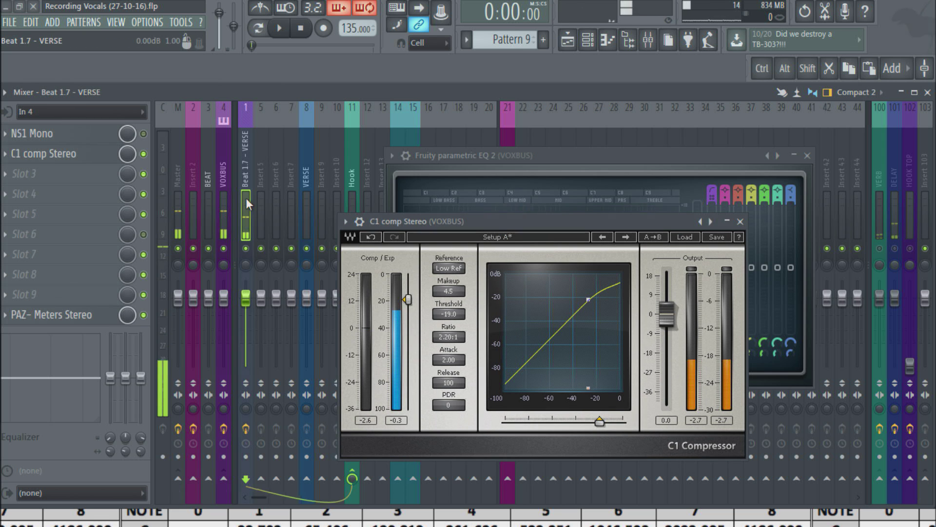
{"action": "left_click", "coordinate": [95, 320]}
{"action": "left_click_drag", "start_coordinate": [709, 186], "coordinate": [240, 253]}
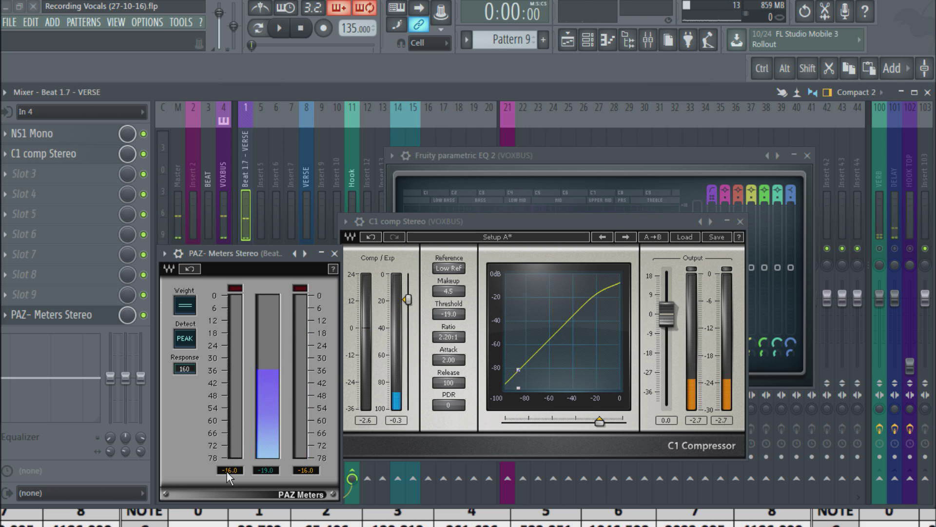
{"action": "left_click", "coordinate": [335, 254]}
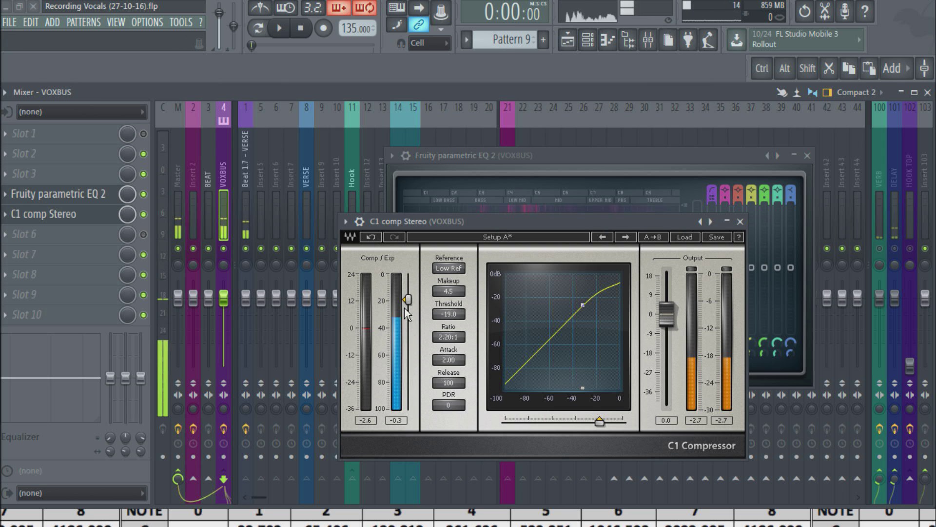
{"action": "left_click", "coordinate": [247, 222]}
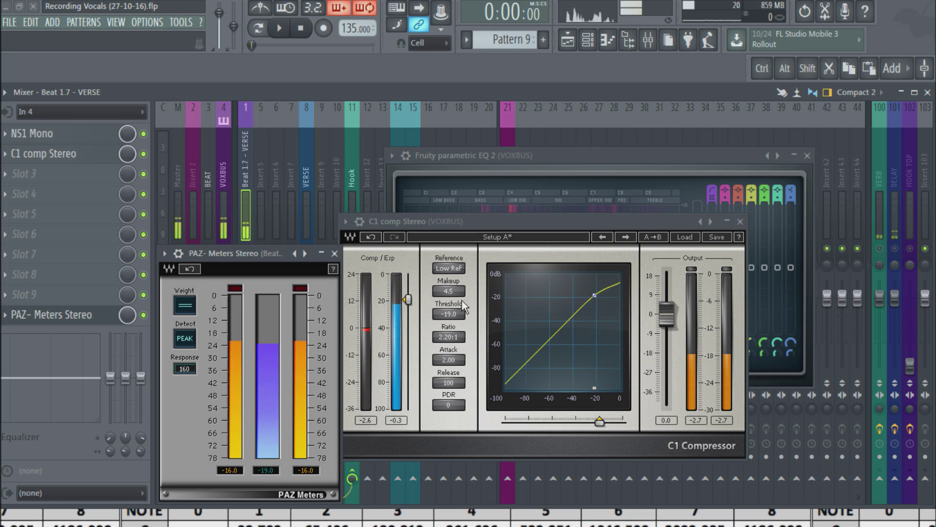
Step: Lower the VOXBUS C1 compressor ratio to 2.03:1 and close the compressor and EQ windows
{"action": "left_click", "coordinate": [454, 335]}
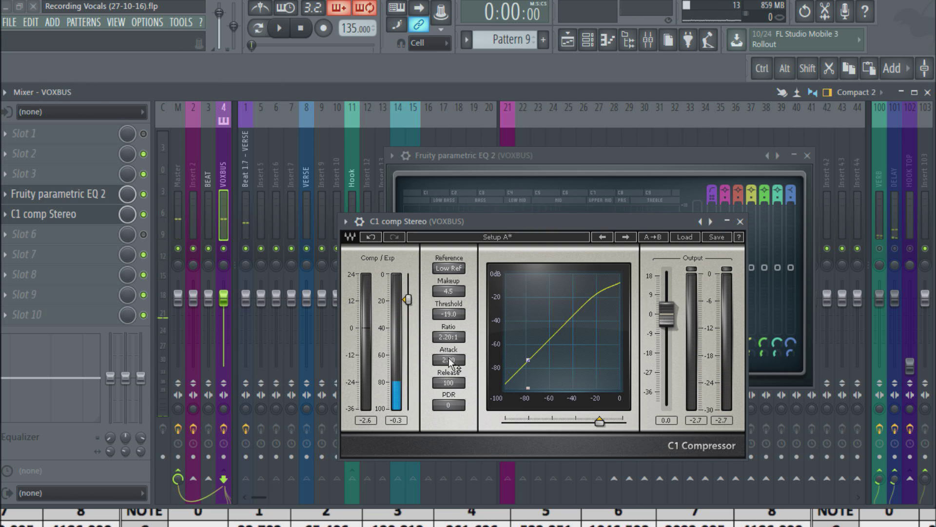
{"action": "left_click_drag", "start_coordinate": [455, 336], "coordinate": [455, 336]}
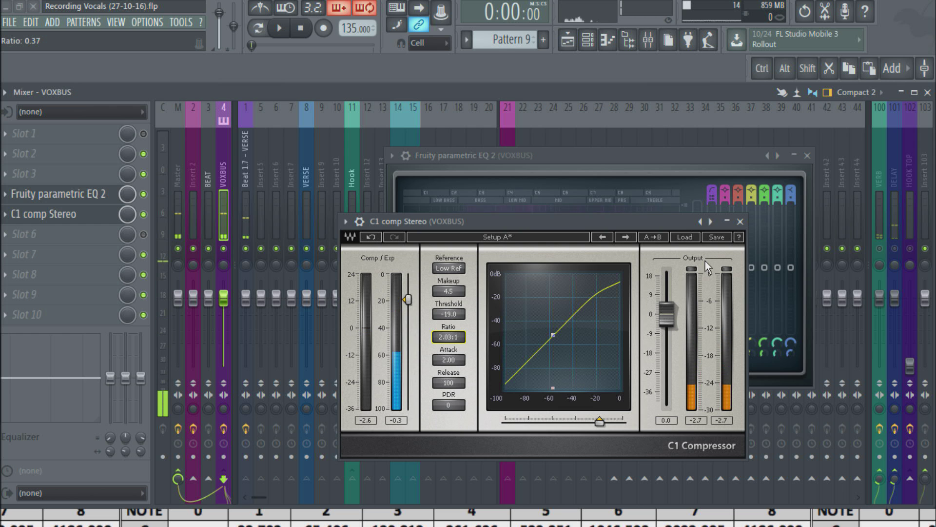
{"action": "left_click", "coordinate": [741, 221]}
{"action": "left_click", "coordinate": [807, 155]}
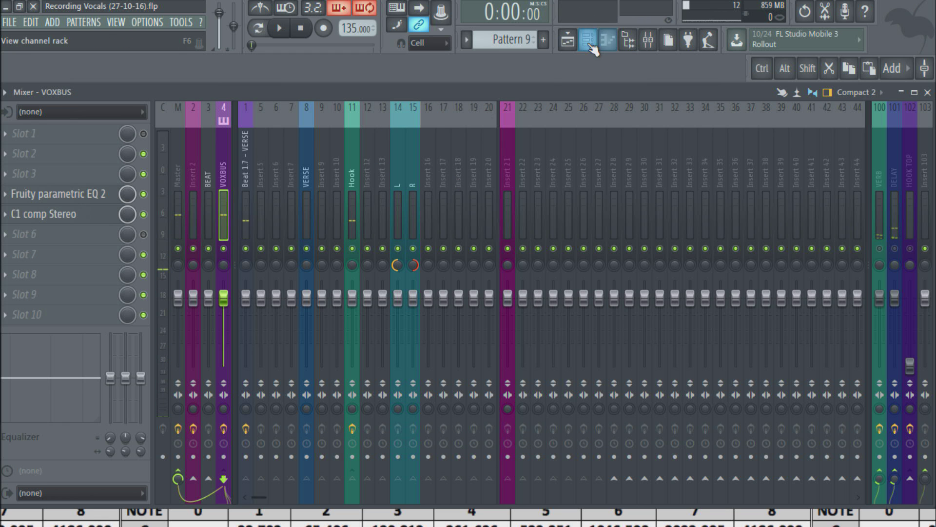
Step: Open the Beat 1.7 (Pro Tools Master) clip's channel settings from the Playlist
{"action": "left_click", "coordinate": [567, 40]}
{"action": "double_click", "coordinate": [414, 187]}
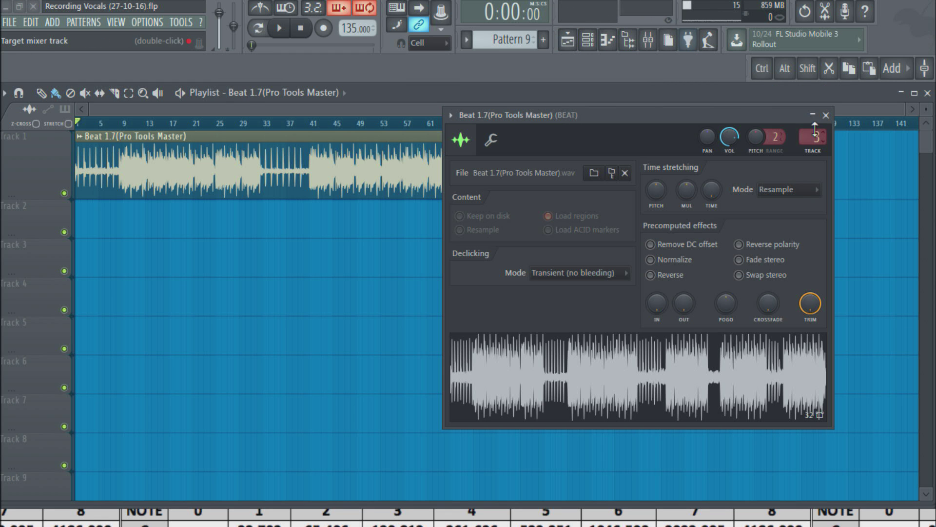
{"action": "left_click", "coordinate": [648, 39]}
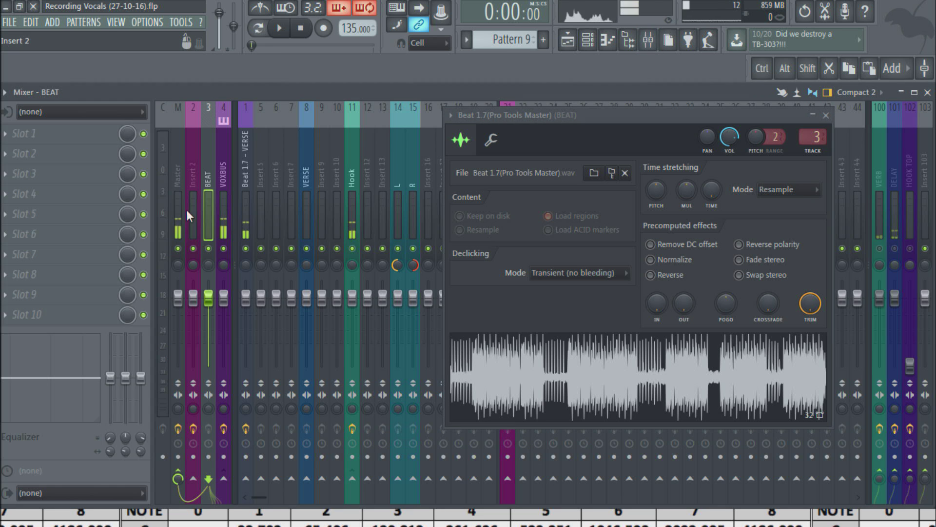
Step: Colour the BEAT mixer track blue and close the beat clip's channel settings
{"action": "right_click", "coordinate": [211, 172]}
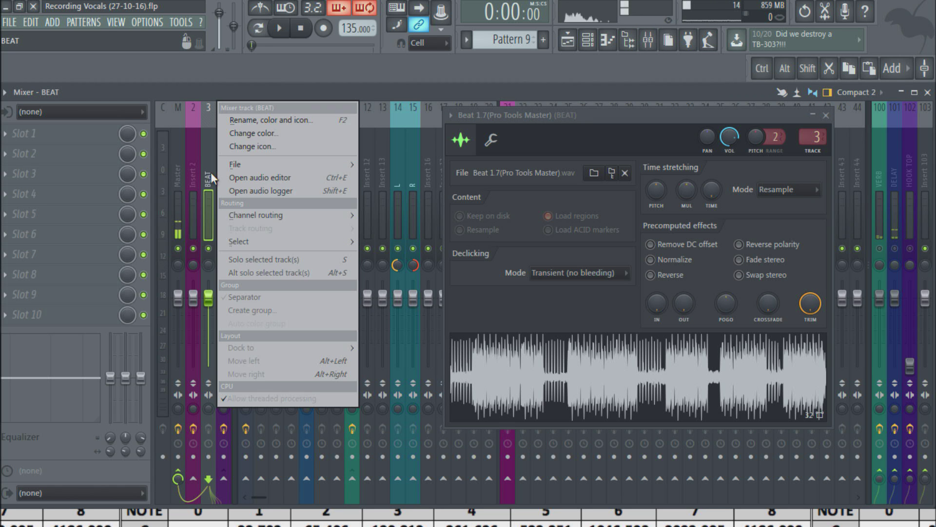
{"action": "left_click", "coordinate": [271, 135]}
{"action": "left_click", "coordinate": [353, 141]}
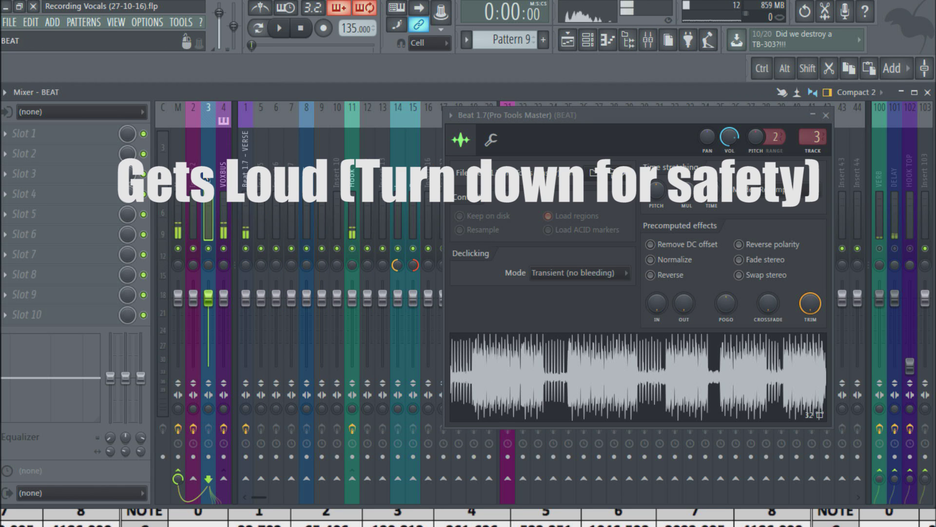
{"action": "left_click", "coordinate": [826, 115]}
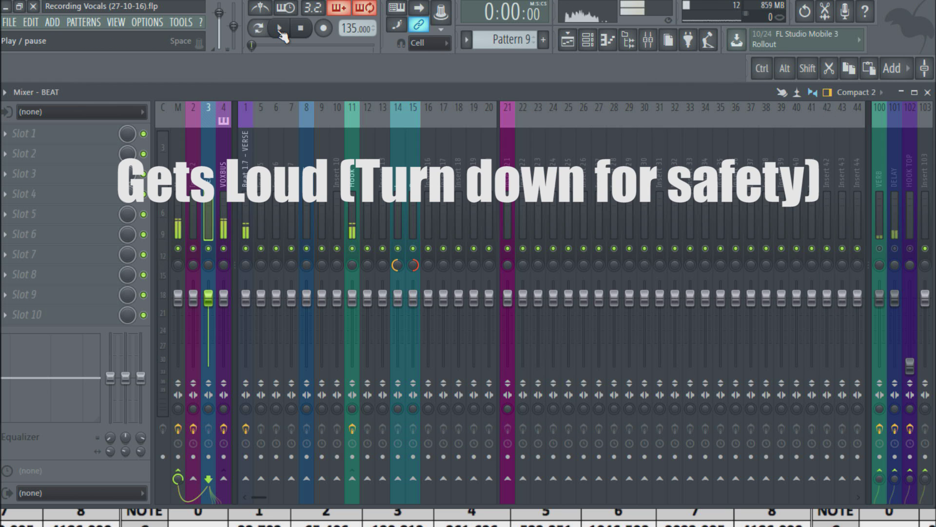
Step: Start playback on Pattern 1 and jump the song position to bar 9
{"action": "left_click", "coordinate": [280, 29]}
{"action": "left_click", "coordinate": [560, 38]}
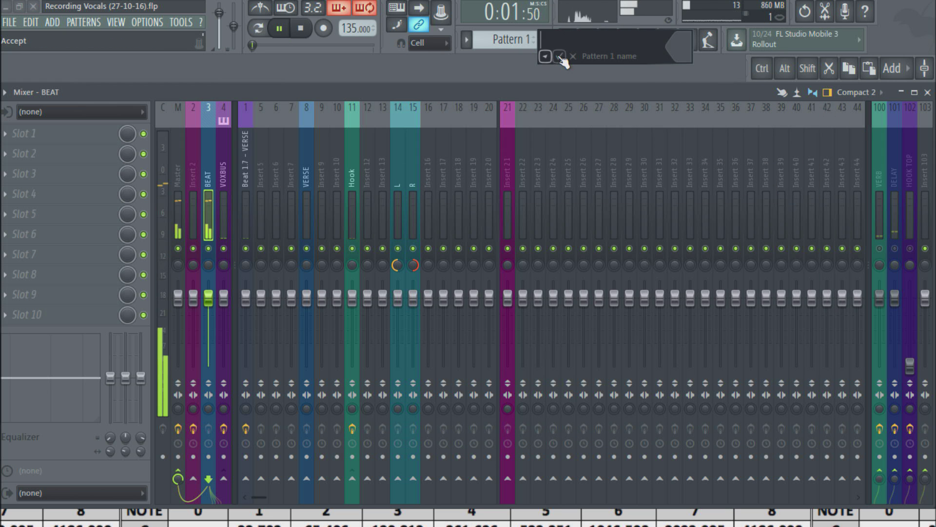
{"action": "left_click", "coordinate": [560, 56]}
{"action": "left_click", "coordinate": [567, 40]}
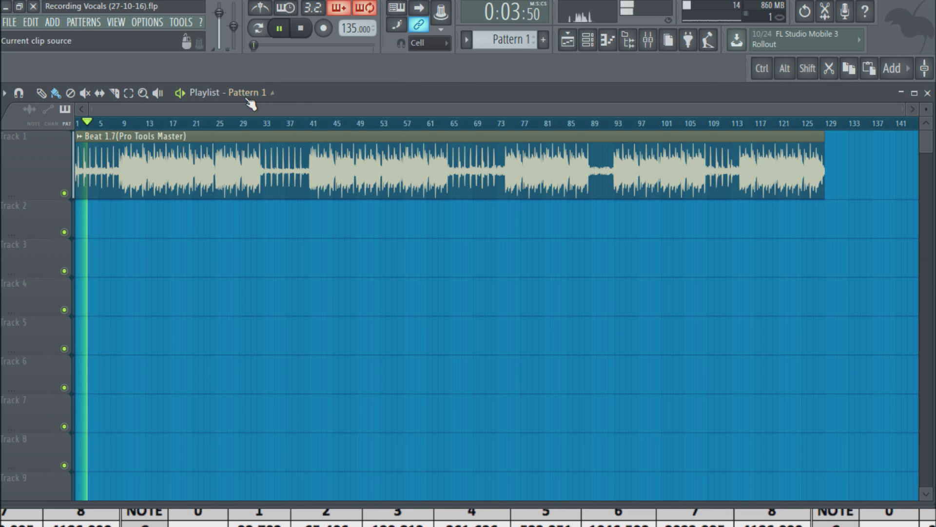
{"action": "left_click", "coordinate": [128, 123]}
{"action": "left_click", "coordinate": [648, 40]}
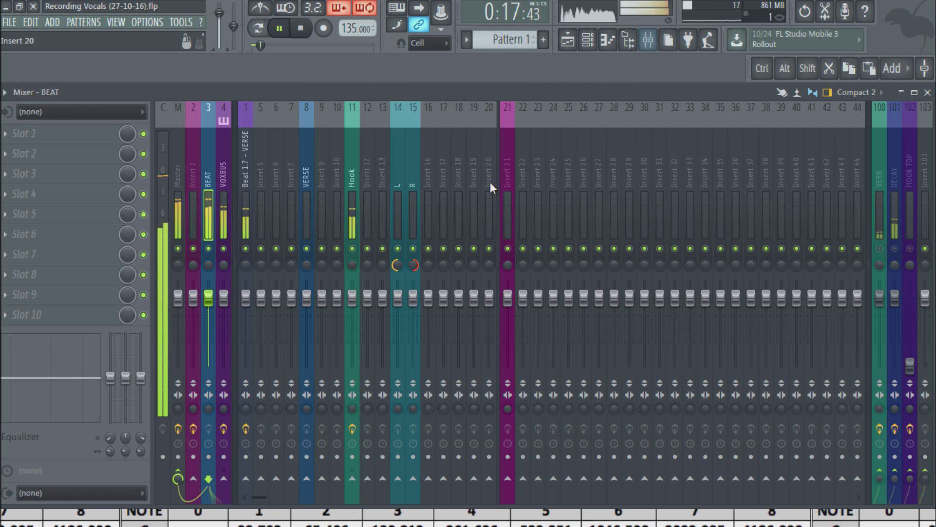
Step: Check the Beat 1.7 - VERSE and BEAT tracks' signal, then stop playback
{"action": "left_click", "coordinate": [246, 190]}
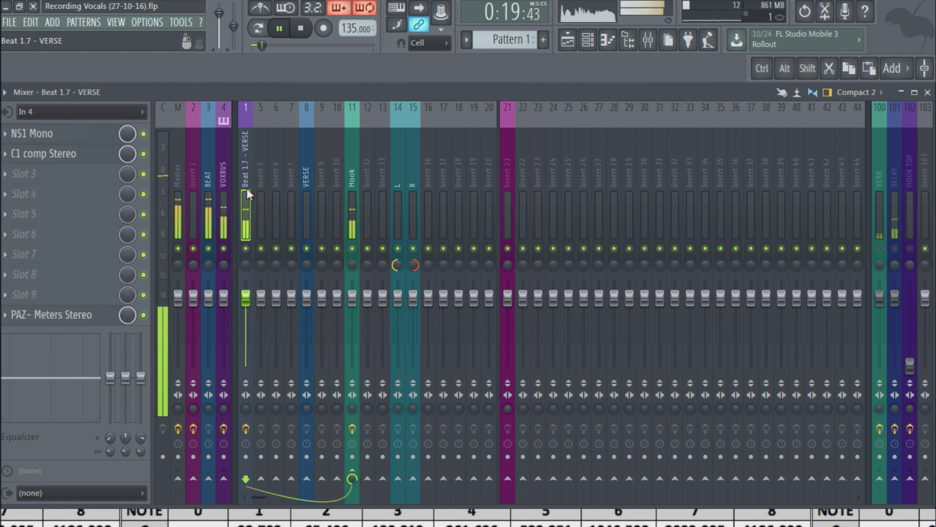
{"action": "left_click", "coordinate": [211, 194]}
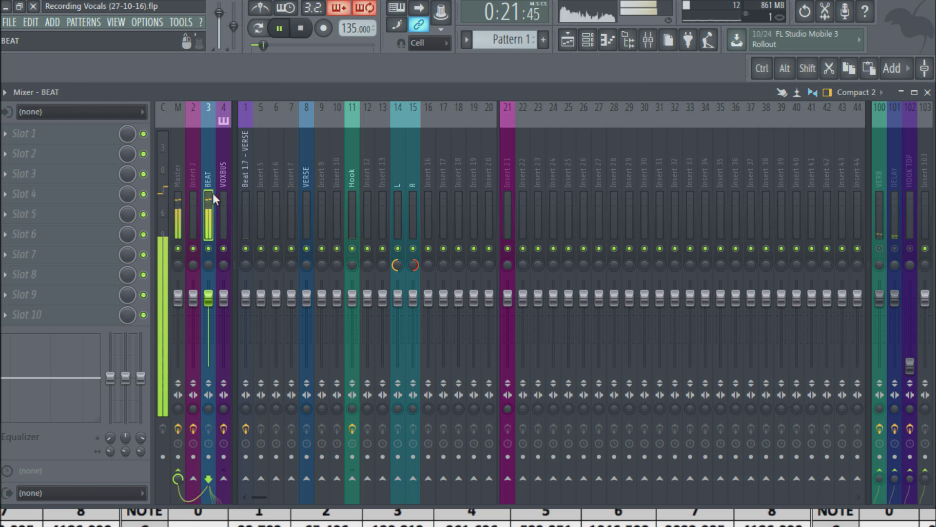
{"action": "key", "text": "space"}
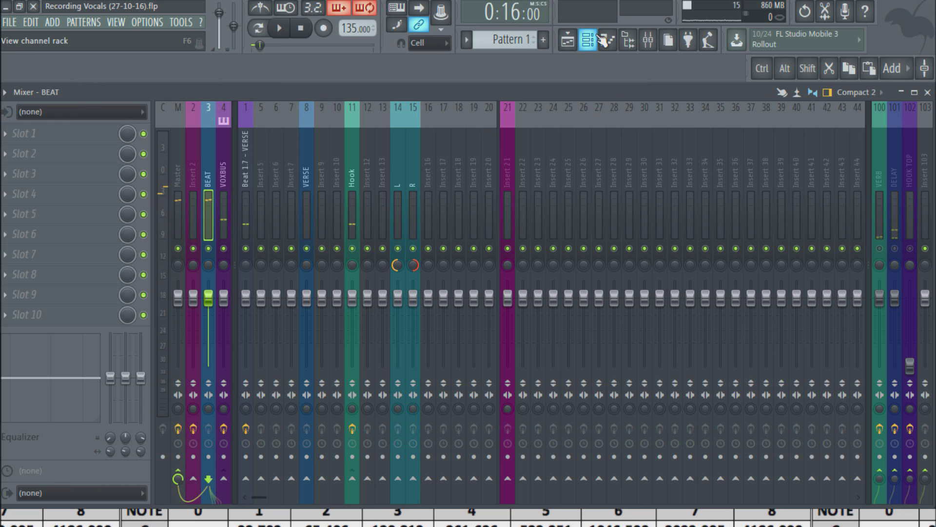
{"action": "left_click", "coordinate": [248, 183]}
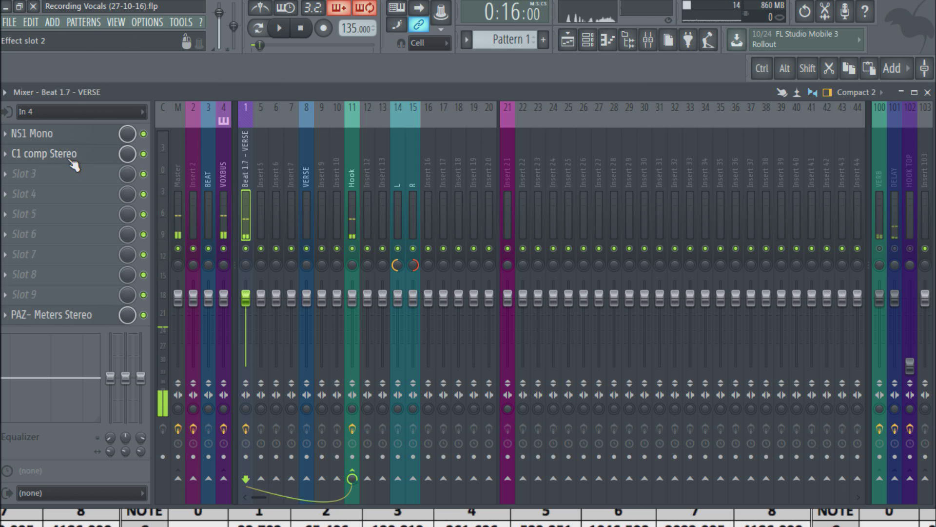
{"action": "left_click", "coordinate": [207, 203]}
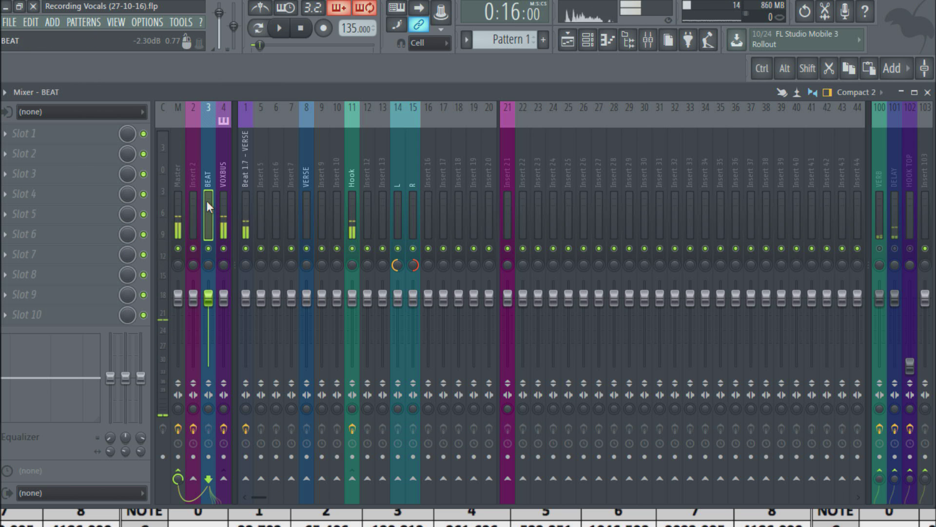
{"action": "left_click", "coordinate": [567, 41]}
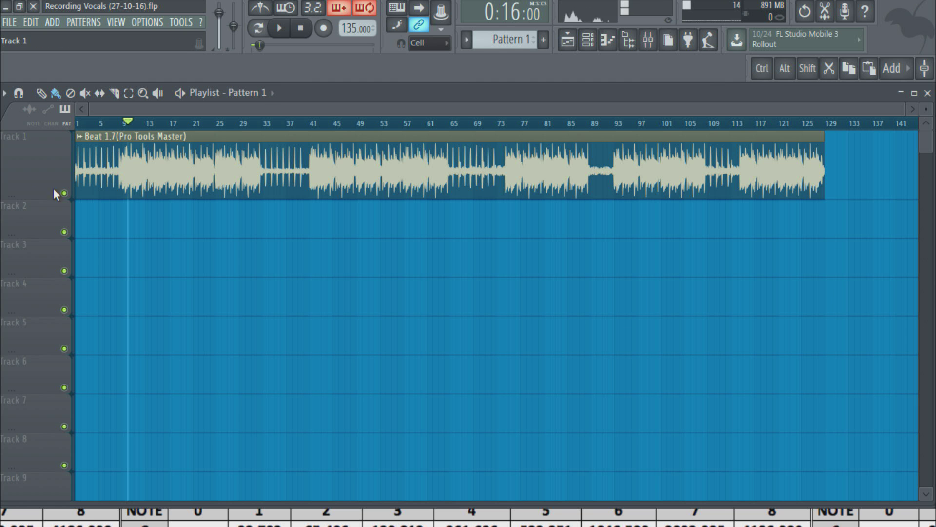
{"action": "scroll", "coordinate": [159, 129], "scroll_direction": "up", "scroll_amount": 5}
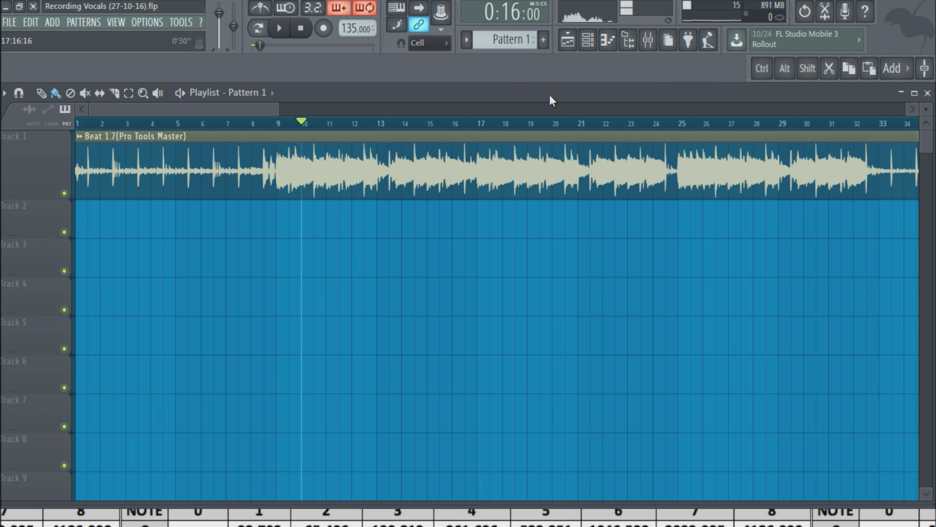
{"action": "left_click", "coordinate": [654, 40]}
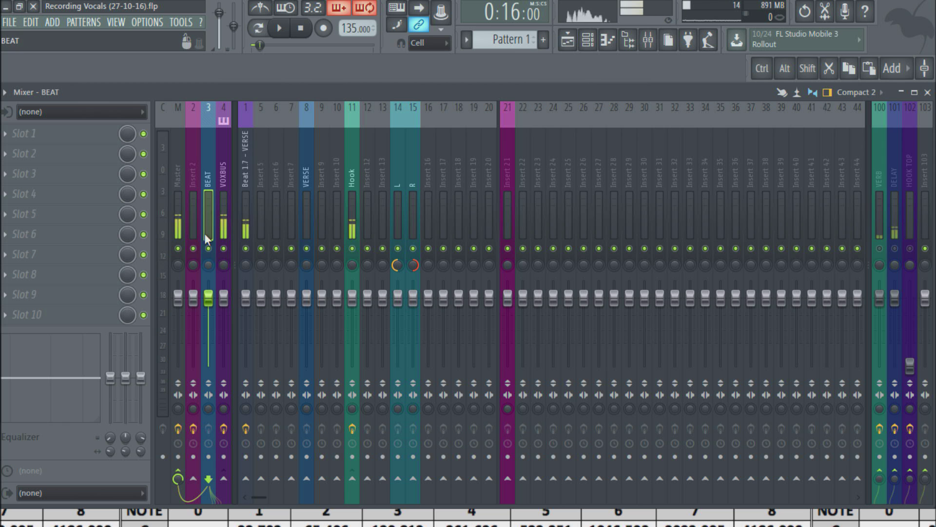
{"action": "left_click_drag", "start_coordinate": [213, 299], "coordinate": [208, 314]}
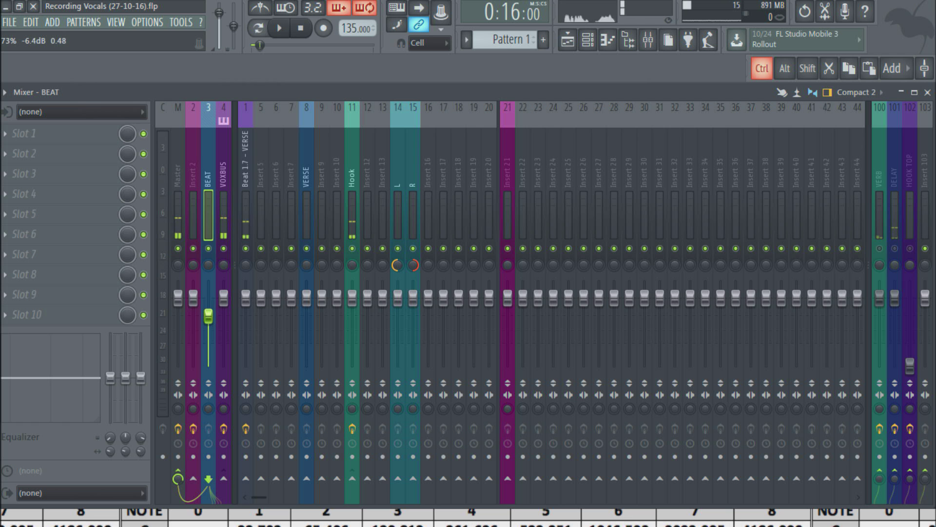
{"action": "left_click_drag", "start_coordinate": [208, 316], "coordinate": [208, 315]}
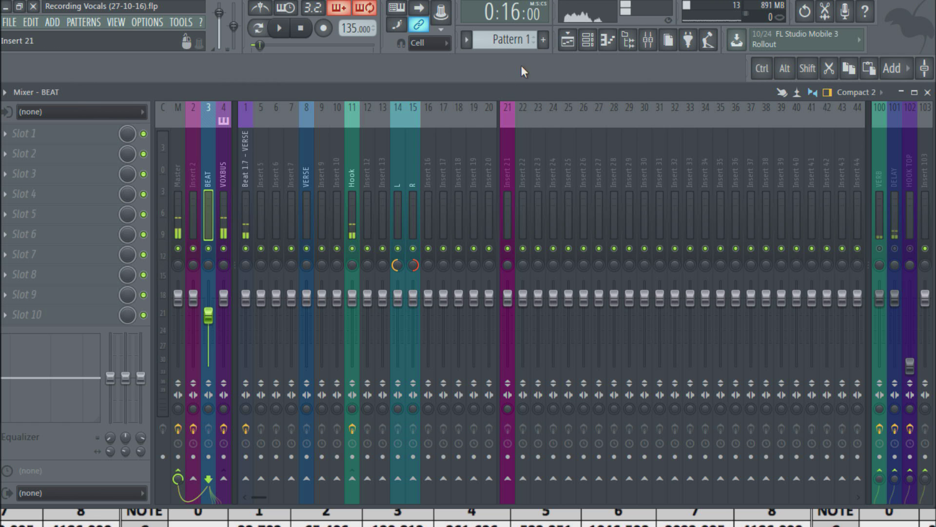
{"action": "left_click", "coordinate": [227, 203]}
{"action": "key", "text": "space"}
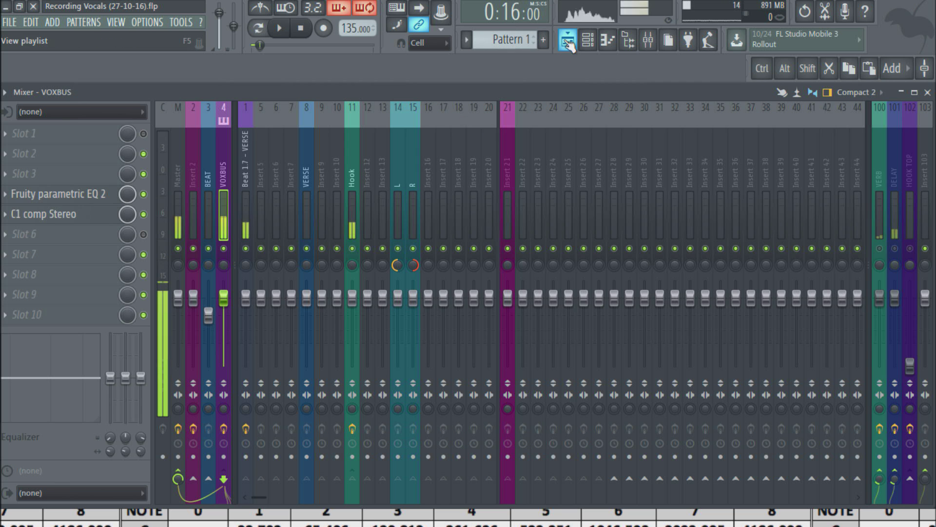
{"action": "left_click", "coordinate": [608, 40]}
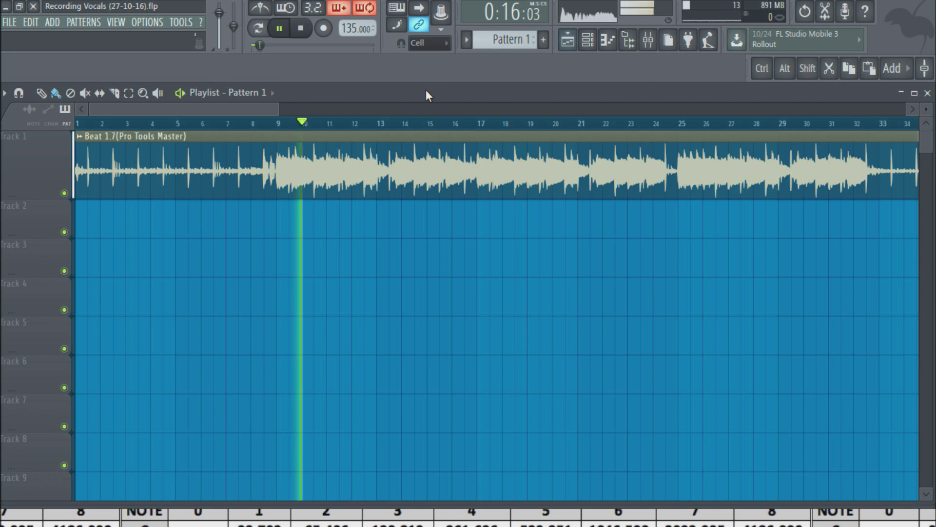
{"action": "left_click", "coordinate": [649, 40]}
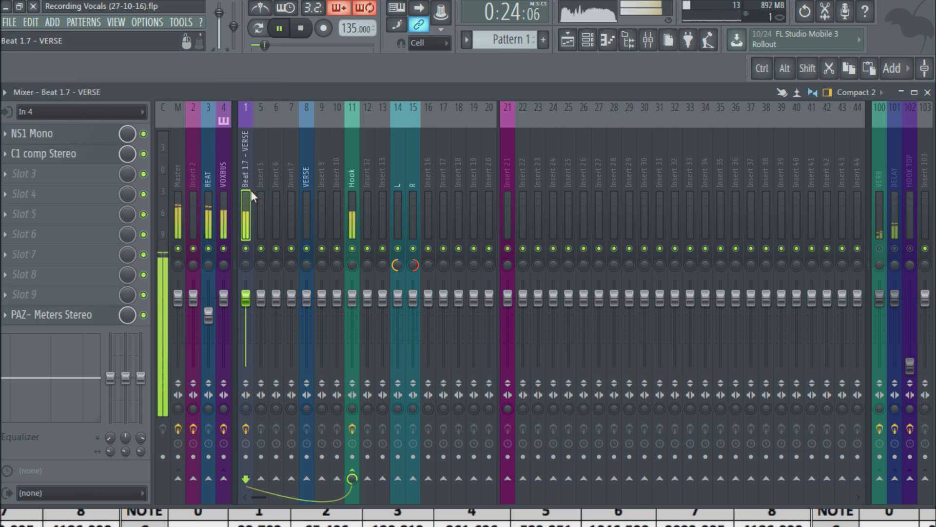
{"action": "key", "text": "space"}
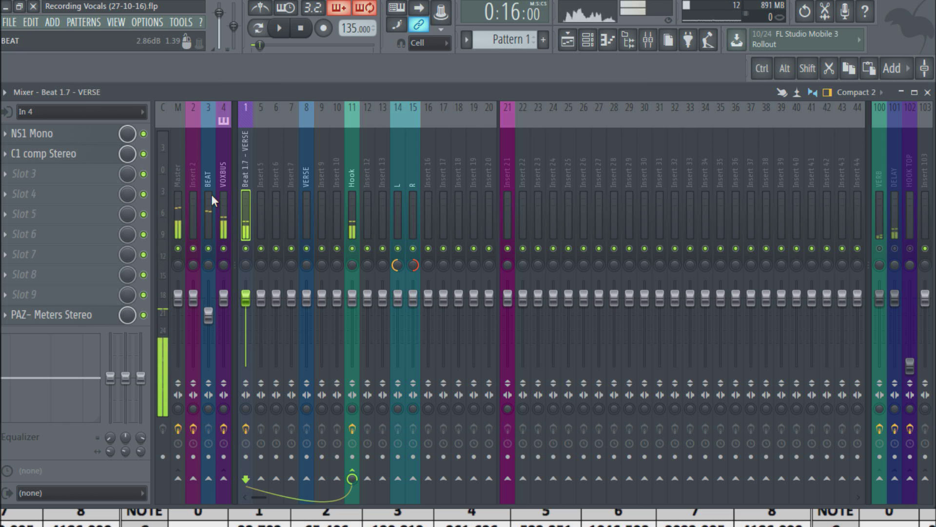
Step: Open the Master's Fruity Limiter, play briefly to watch it, then close it
{"action": "left_click", "coordinate": [174, 183]}
{"action": "left_click", "coordinate": [54, 314]}
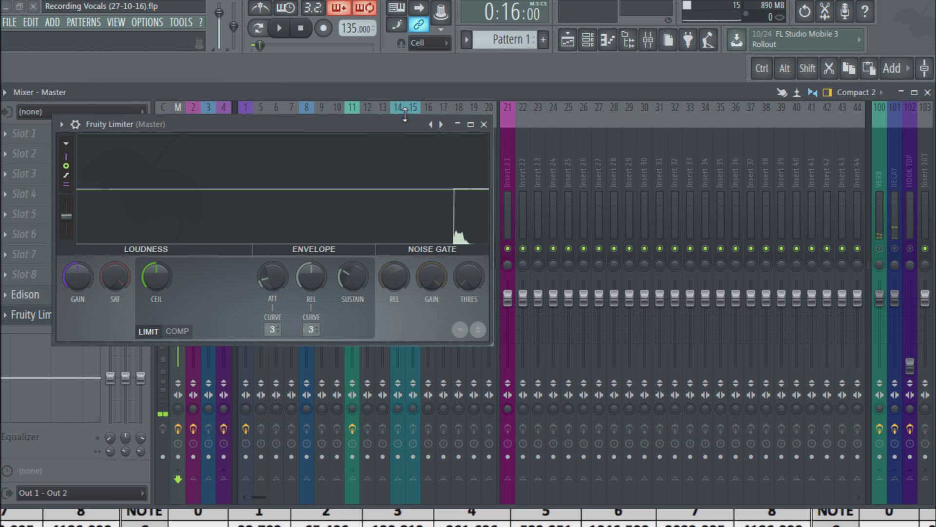
{"action": "left_click_drag", "start_coordinate": [381, 125], "coordinate": [704, 148]}
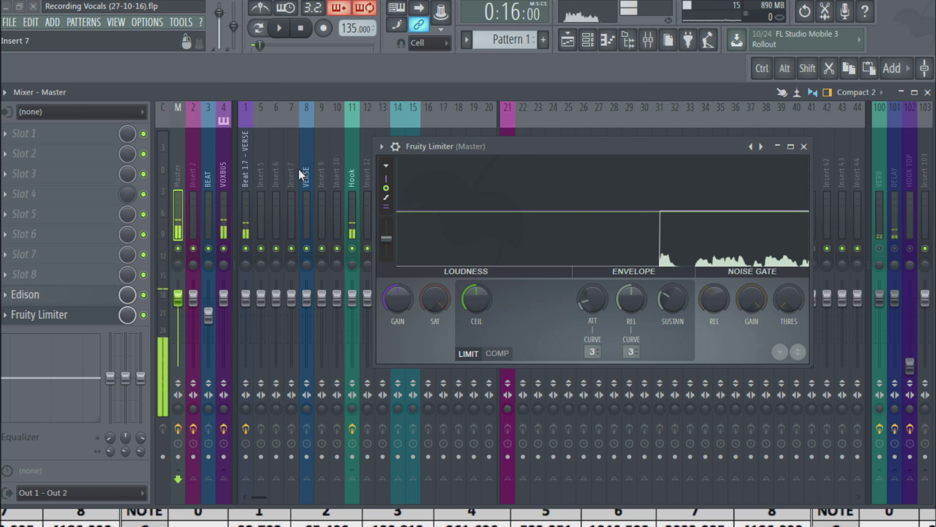
{"action": "key", "text": "space"}
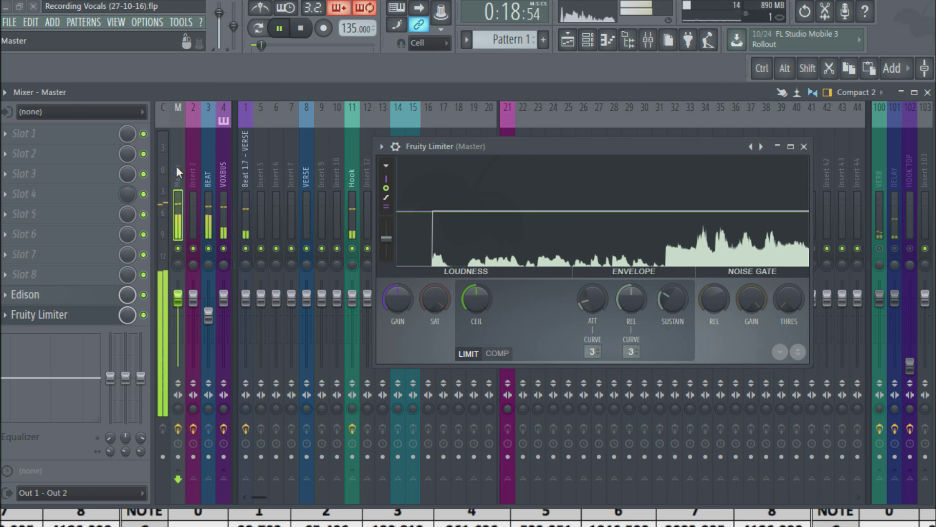
{"action": "key", "text": "space"}
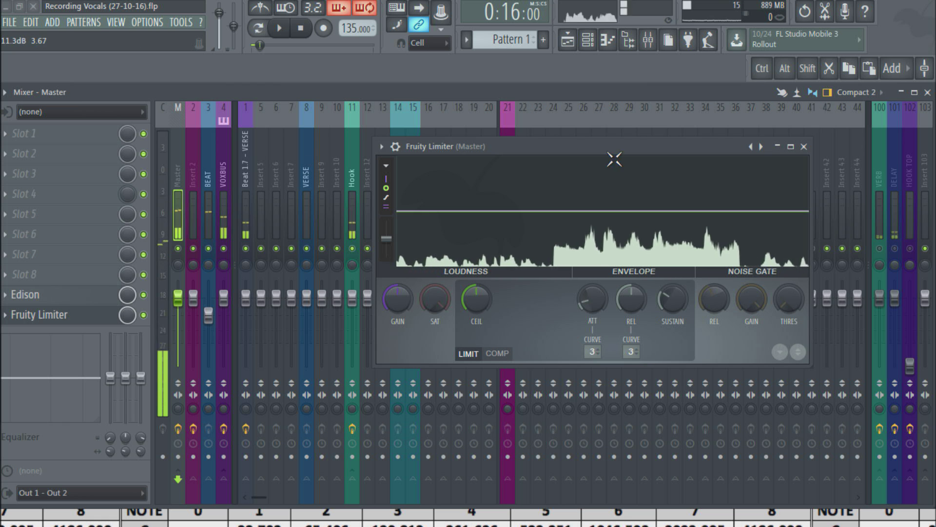
{"action": "left_click", "coordinate": [804, 146]}
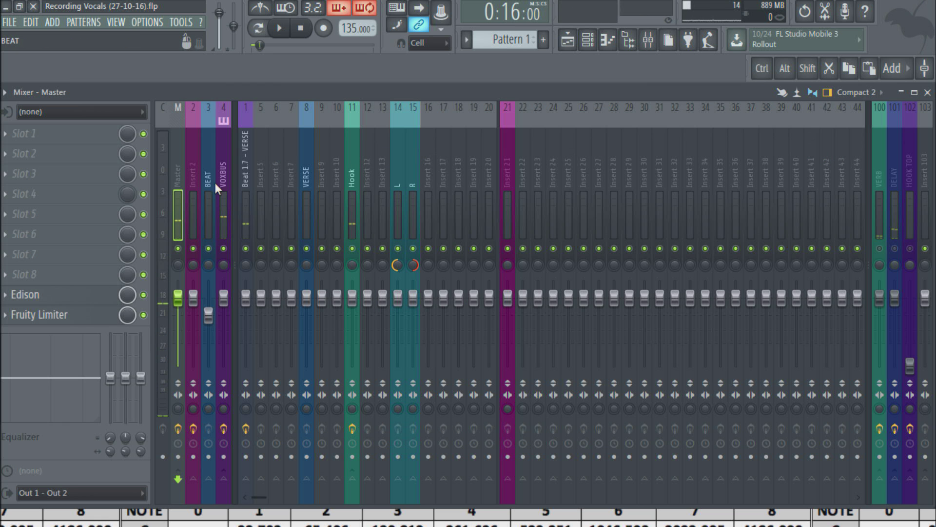
Step: Move the song position back to bar 5 and select the VOXBUS insert
{"action": "left_click", "coordinate": [565, 38]}
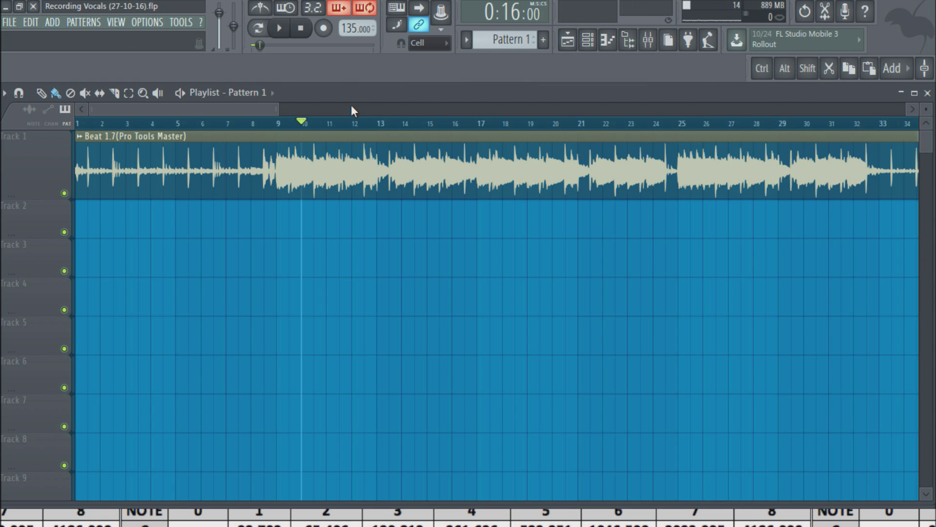
{"action": "left_click", "coordinate": [189, 127]}
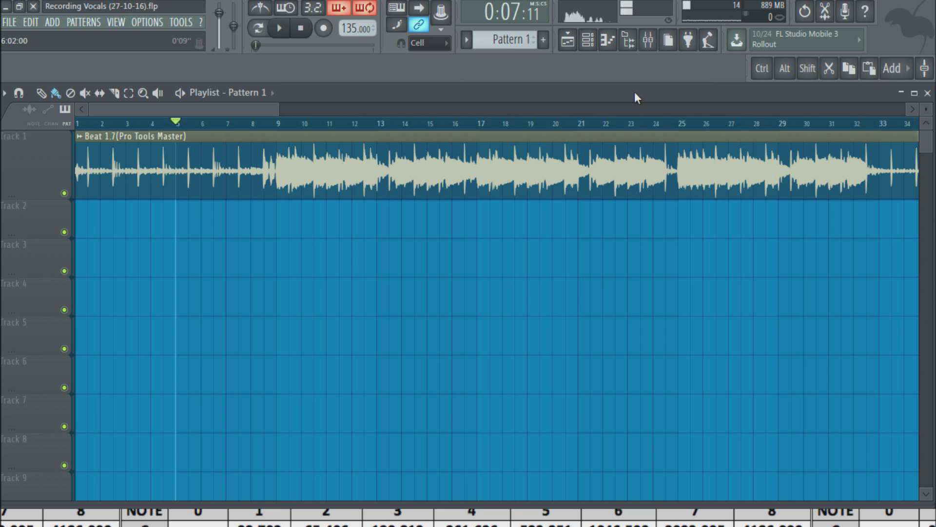
{"action": "left_click", "coordinate": [648, 39]}
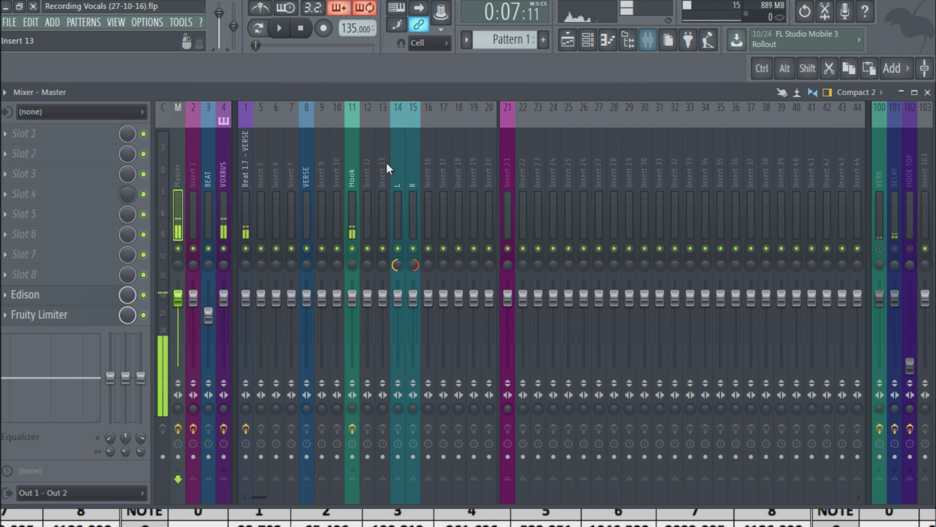
{"action": "left_click", "coordinate": [227, 193]}
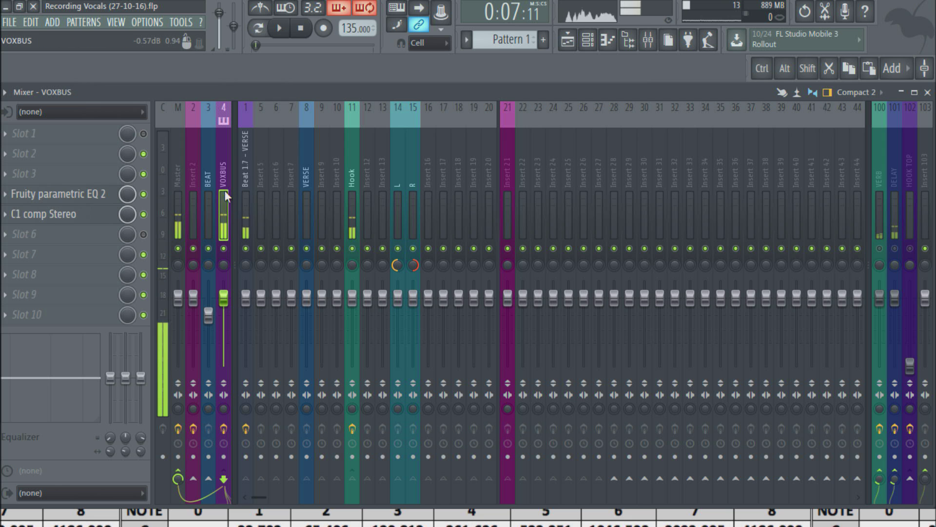
Step: Set the VERB bus TSAR-1 Reverb's early reflections to Small and nudge its EQ band up
{"action": "left_click", "coordinate": [877, 198]}
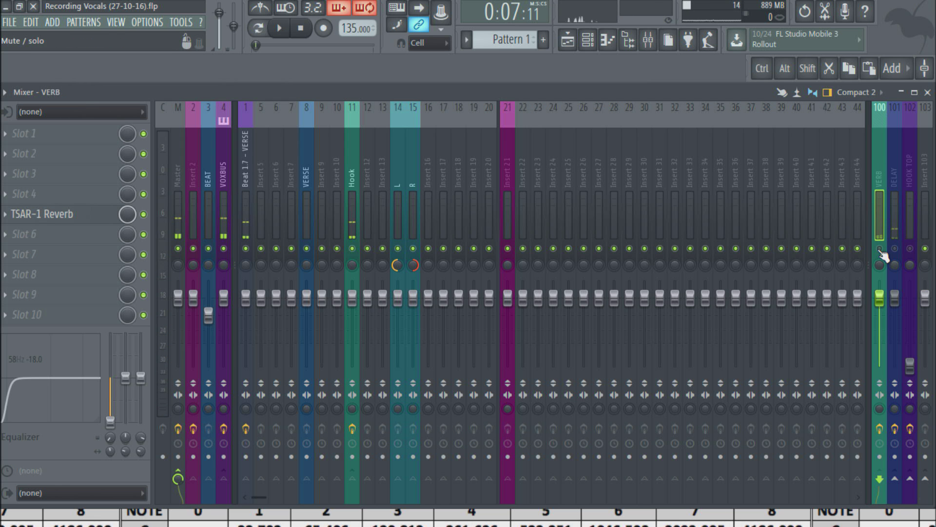
{"action": "left_click", "coordinate": [78, 214]}
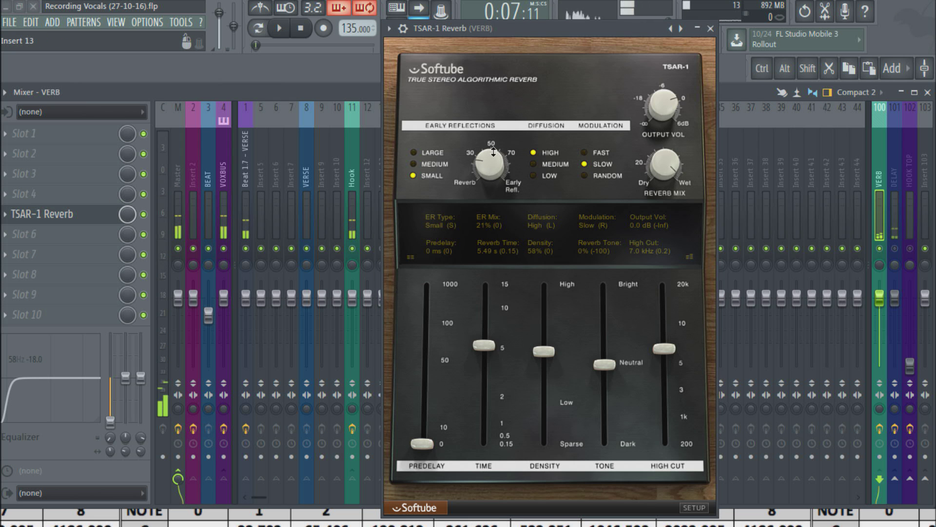
{"action": "left_click", "coordinate": [437, 164]}
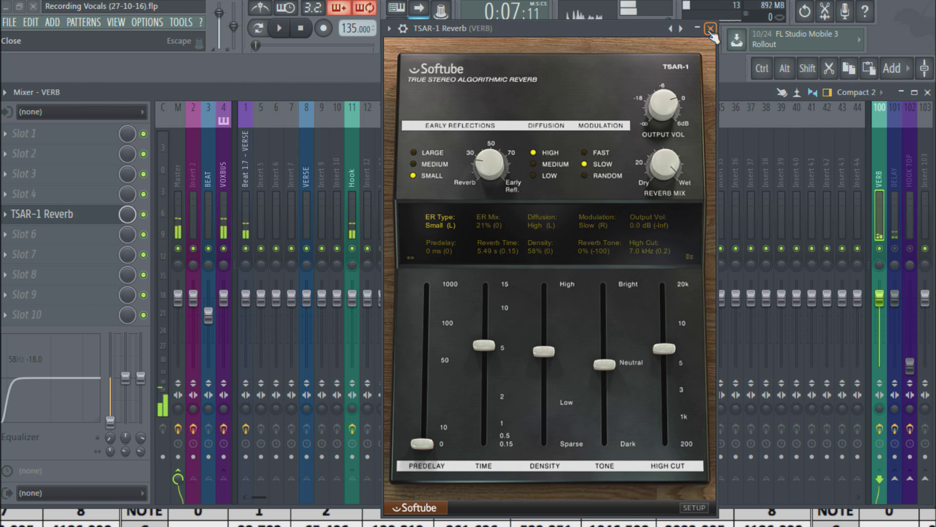
{"action": "left_click", "coordinate": [711, 30]}
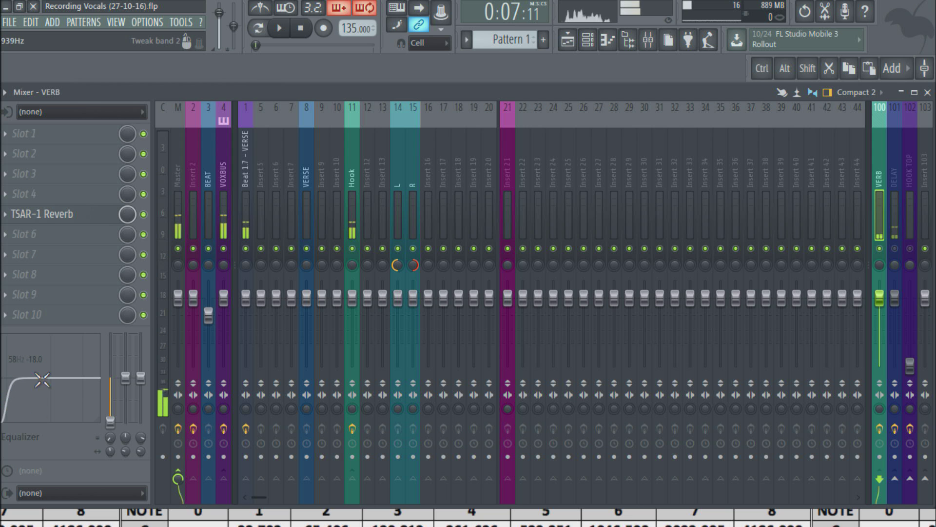
{"action": "left_click_drag", "start_coordinate": [111, 420], "coordinate": [111, 416]}
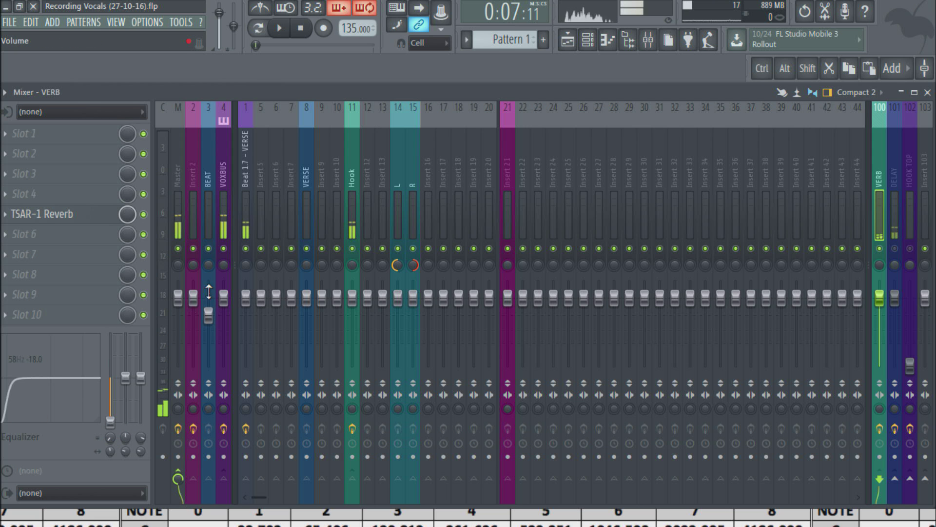
{"action": "left_click", "coordinate": [227, 187]}
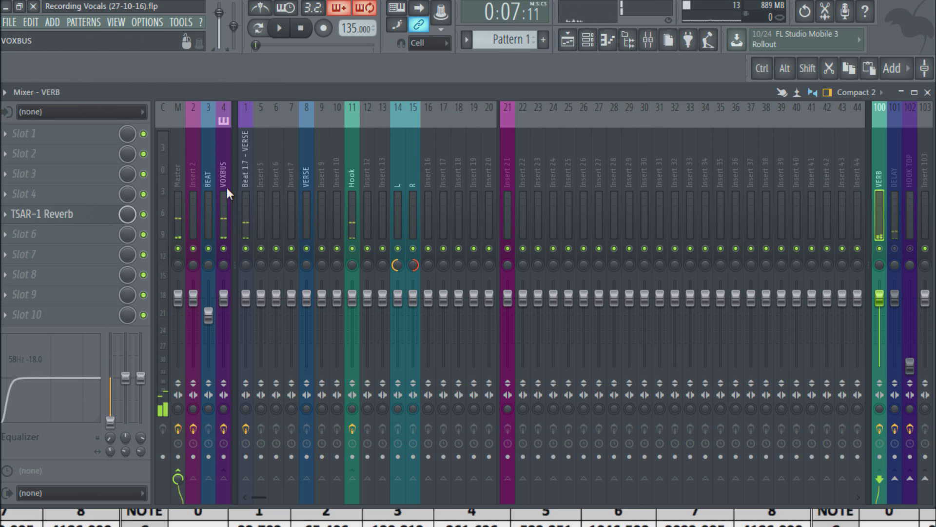
Step: Open the DELAY bus's Fruity delay 2 window and move it upward
{"action": "left_click", "coordinate": [900, 219]}
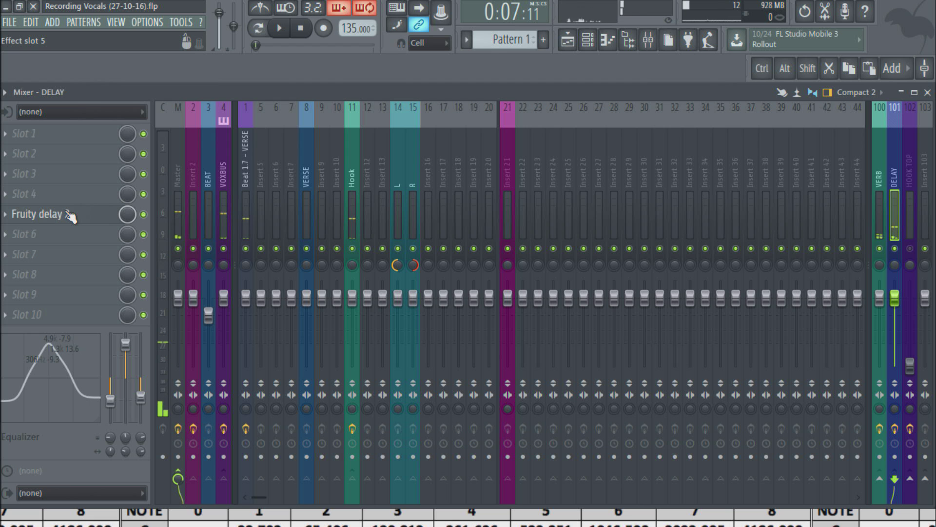
{"action": "left_click", "coordinate": [71, 216]}
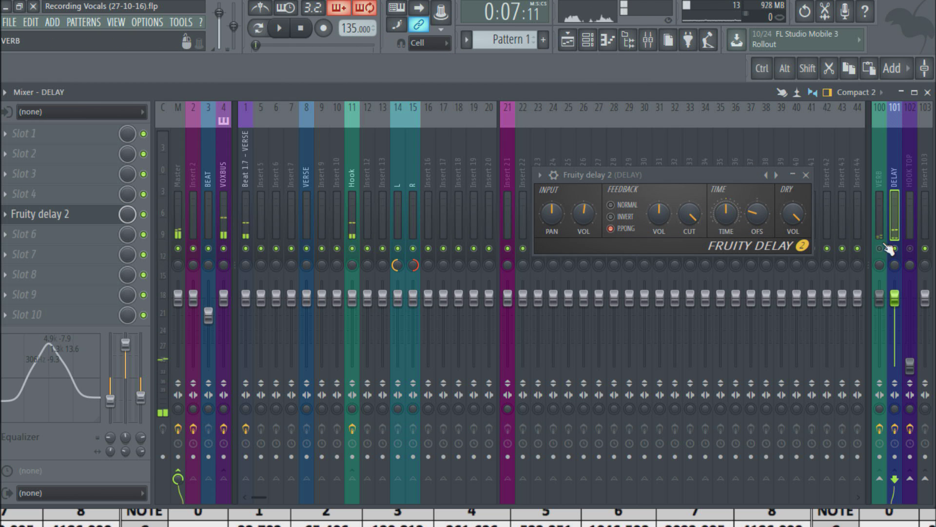
{"action": "left_click_drag", "start_coordinate": [670, 177], "coordinate": [664, 158]}
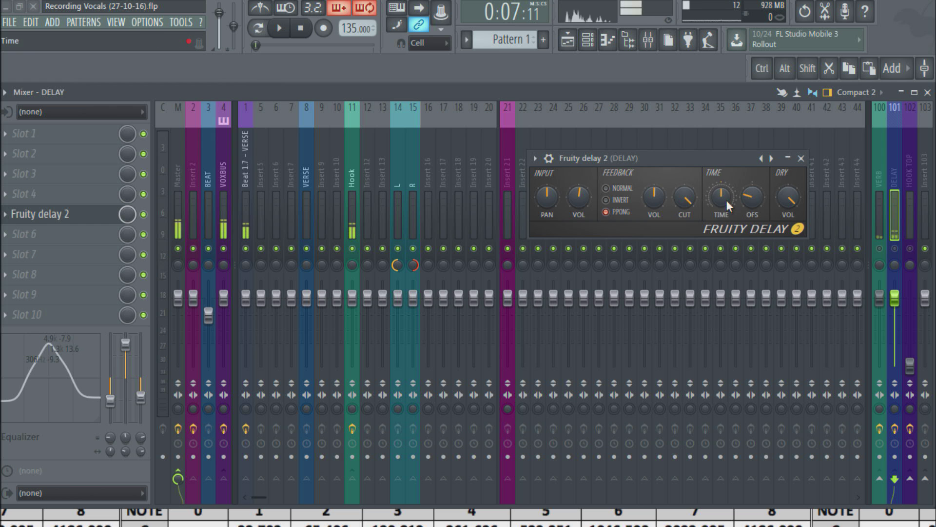
Step: Check the Beat 1.7 clip's settings in the playlist, then close the Fruity delay 2 window
{"action": "left_click", "coordinate": [567, 40]}
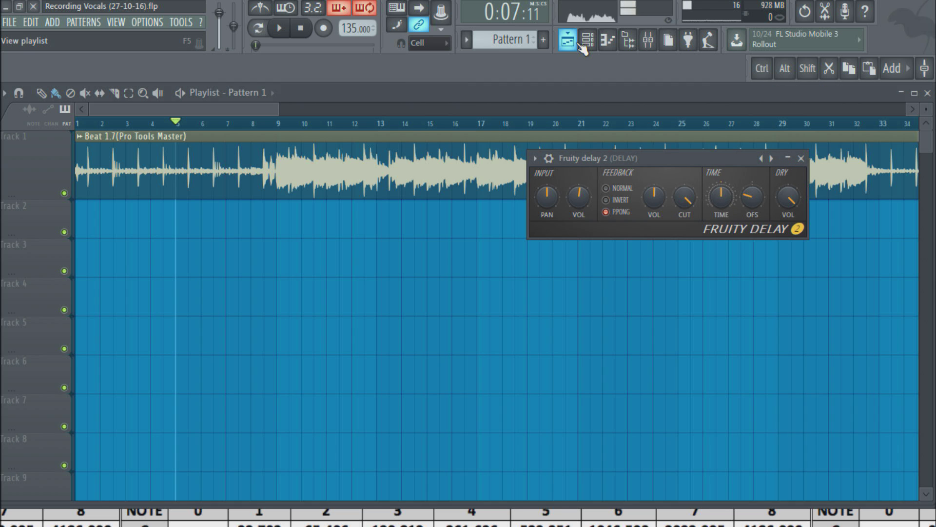
{"action": "double_click", "coordinate": [236, 174]}
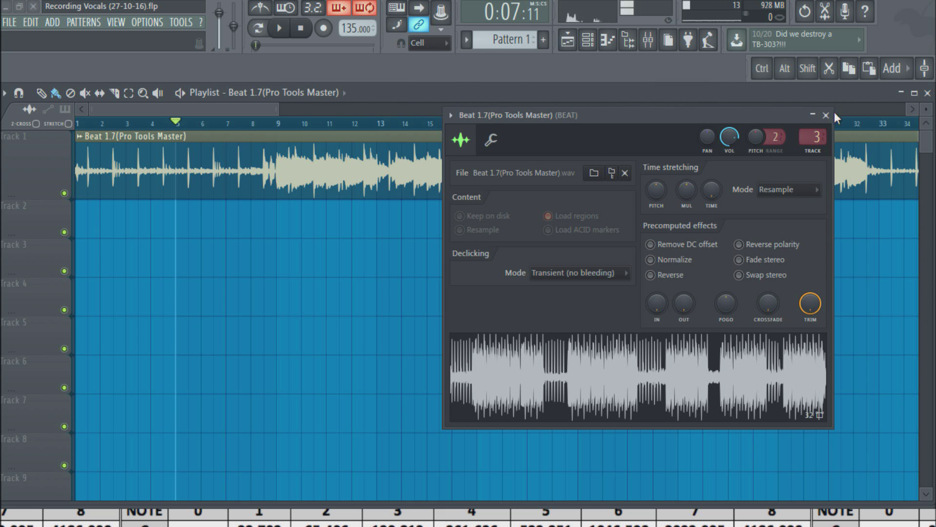
{"action": "left_click", "coordinate": [826, 116]}
{"action": "left_click", "coordinate": [801, 158]}
{"action": "left_click", "coordinate": [647, 40]}
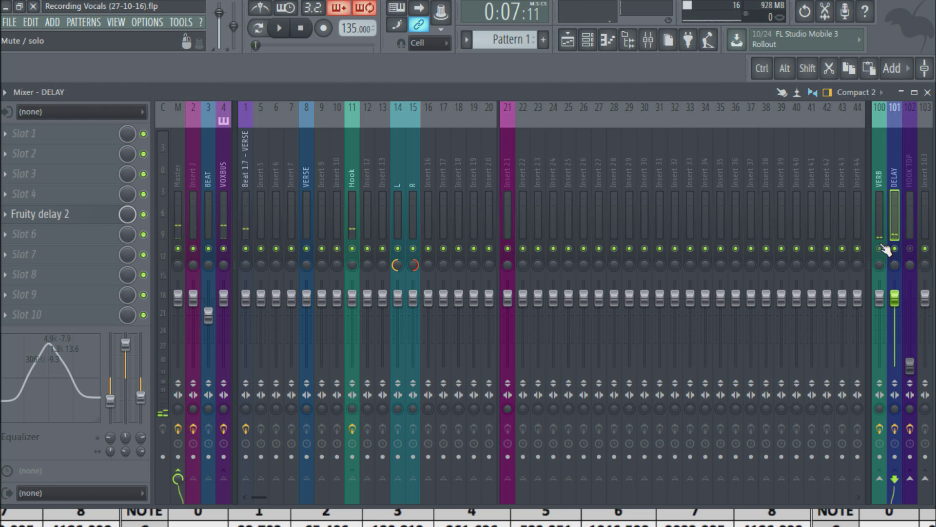
Step: Start playback from bar 5 and select the VOXBUS and Hook mixer tracks
{"action": "left_click", "coordinate": [567, 40]}
{"action": "left_click", "coordinate": [279, 28]}
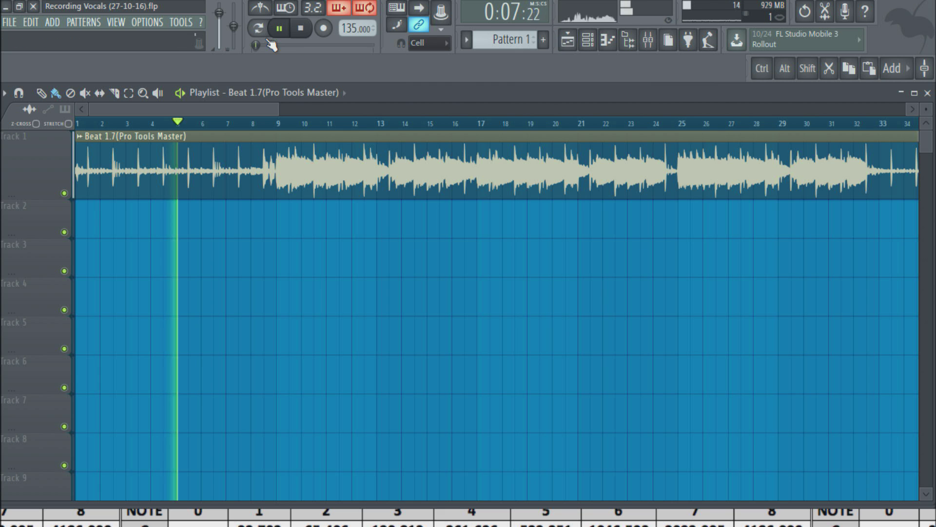
{"action": "left_click", "coordinate": [648, 40]}
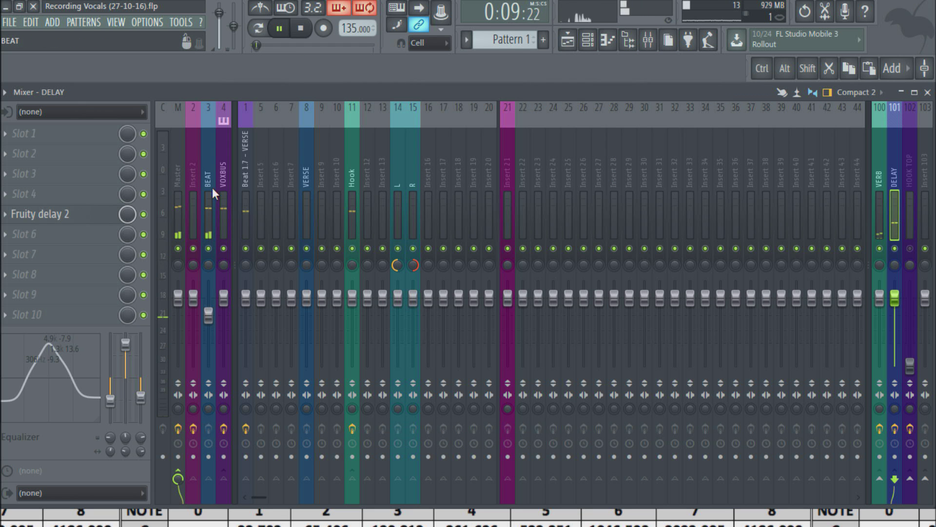
{"action": "left_click", "coordinate": [224, 193]}
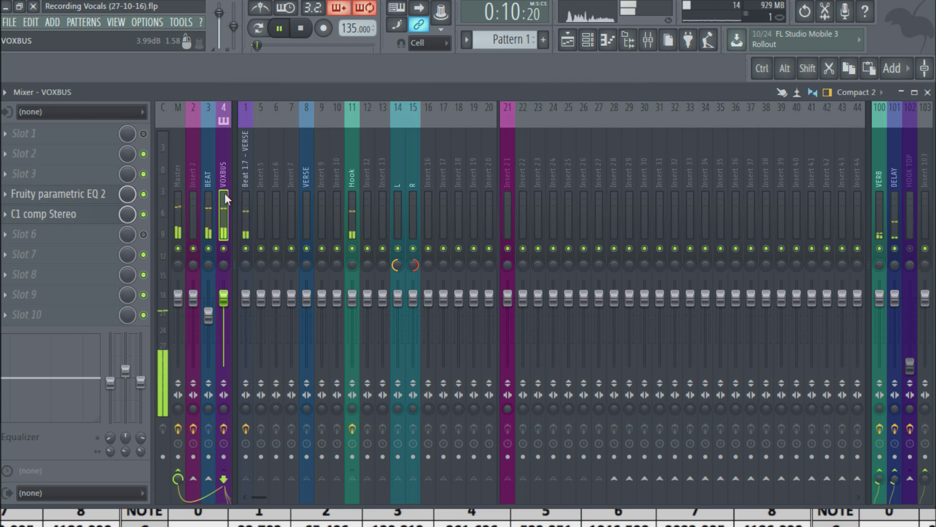
{"action": "left_click", "coordinate": [347, 203]}
{"action": "left_click", "coordinate": [568, 43]}
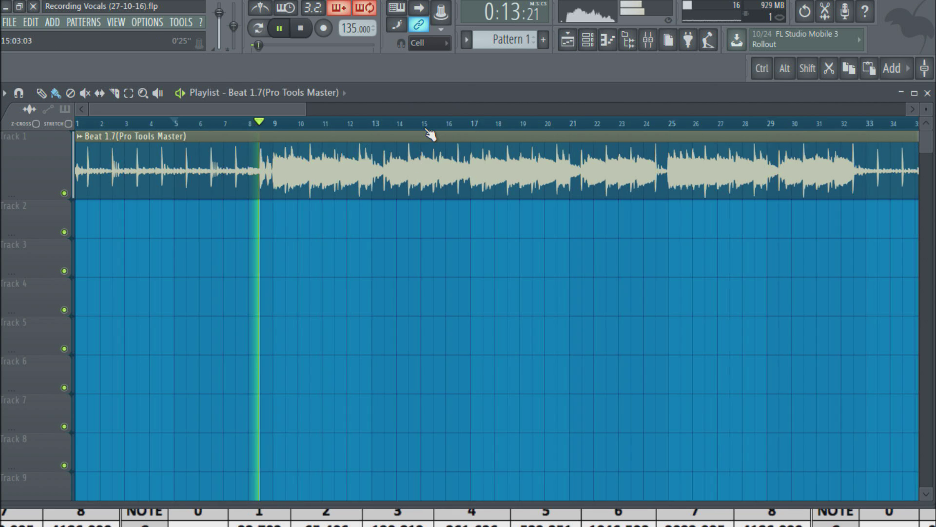
{"action": "left_click", "coordinate": [648, 41]}
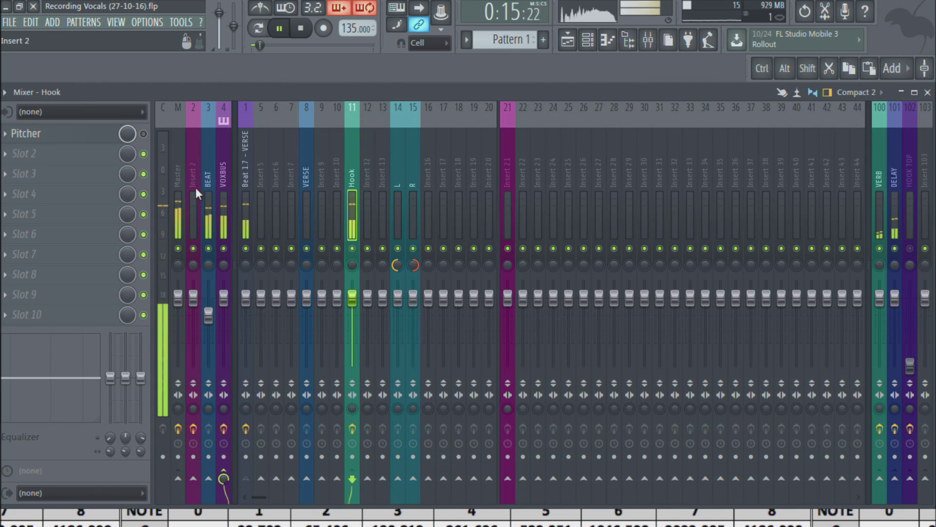
Step: Inspect the BEAT, VOXBUS and Beat 1.7 - VERSE effect chains, then stop playback
{"action": "left_click", "coordinate": [208, 190]}
{"action": "left_click", "coordinate": [223, 195]}
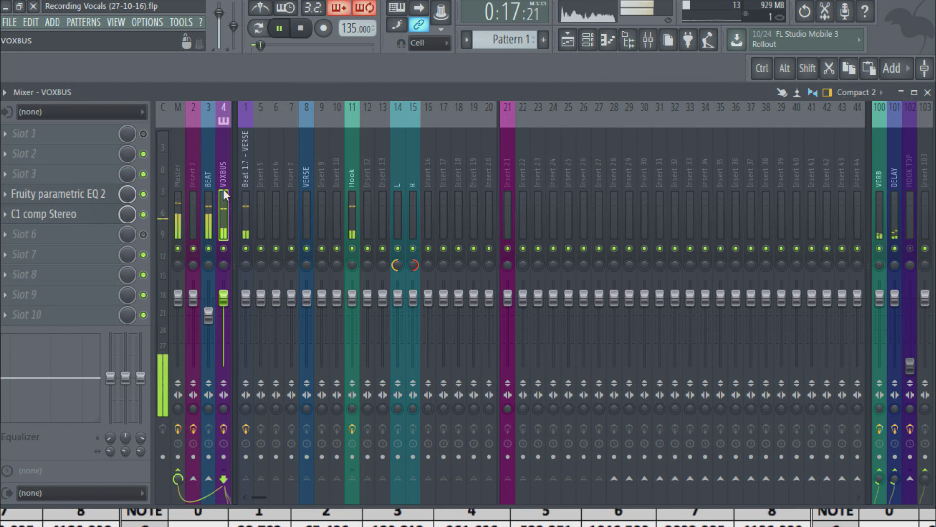
{"action": "left_click", "coordinate": [246, 201]}
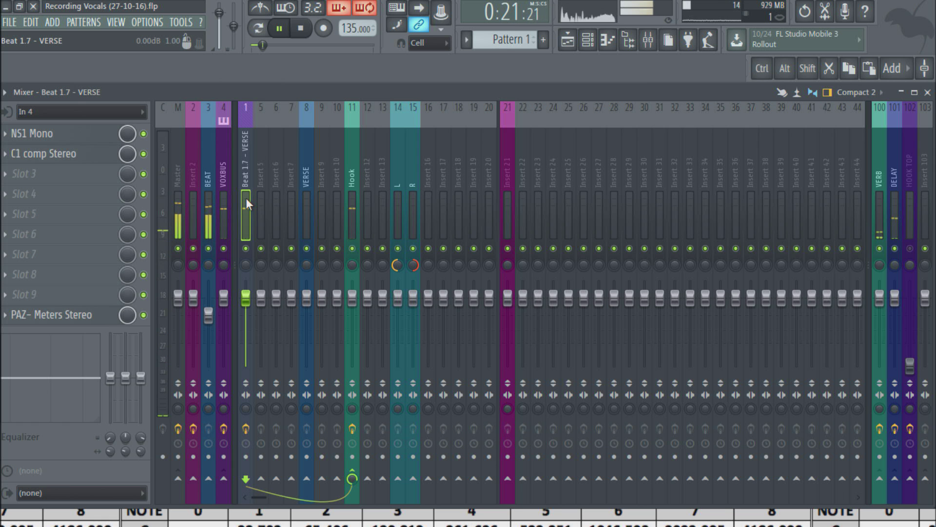
{"action": "left_click", "coordinate": [567, 40]}
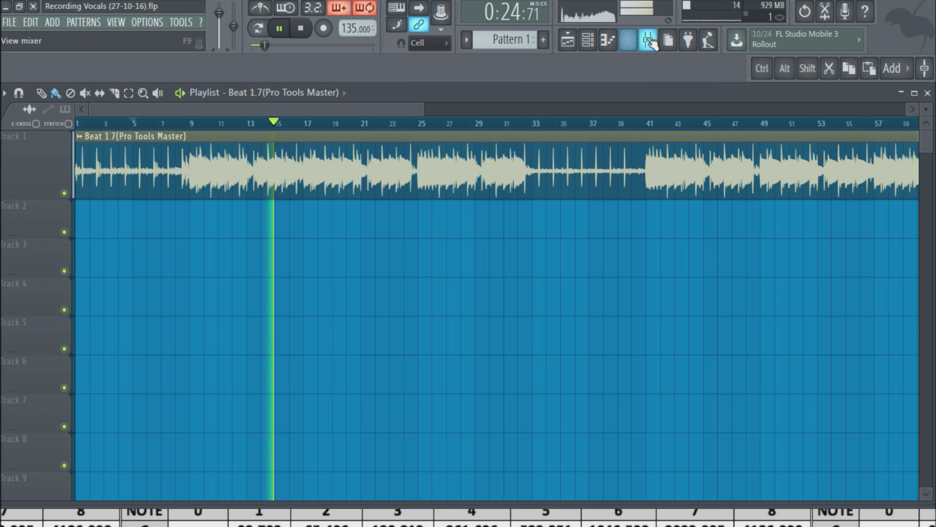
{"action": "left_click", "coordinate": [648, 40]}
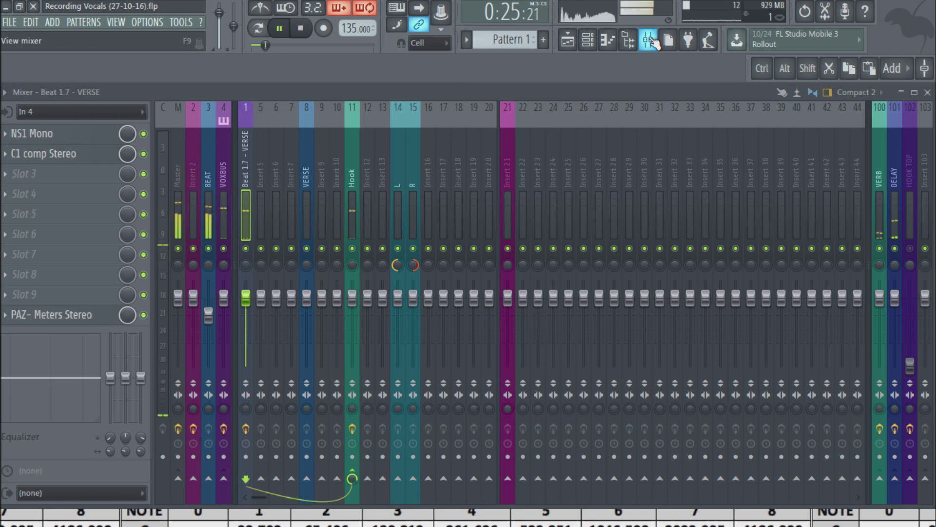
{"action": "key", "text": "space"}
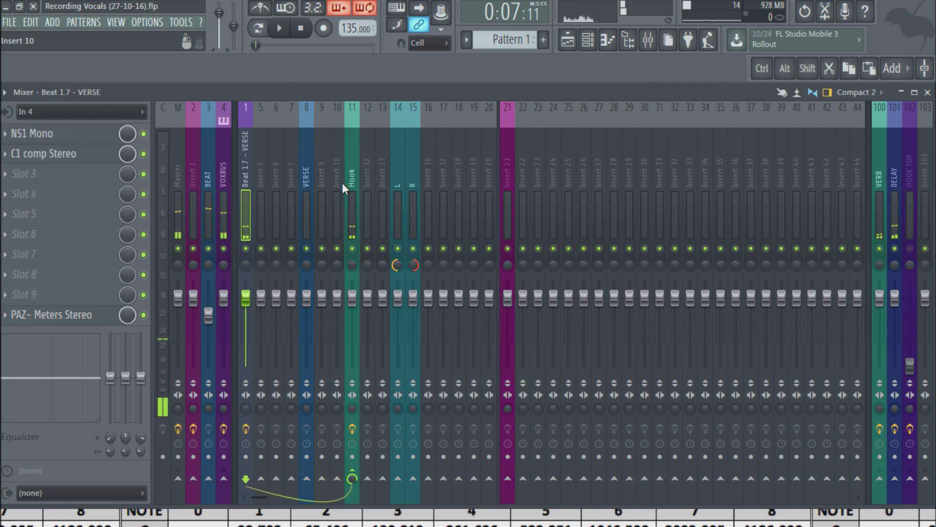
Step: Review the VOXBUS and BEAT effect chains again, ending on Beat 1.7 - VERSE
{"action": "left_click", "coordinate": [225, 189]}
{"action": "left_click", "coordinate": [182, 192]}
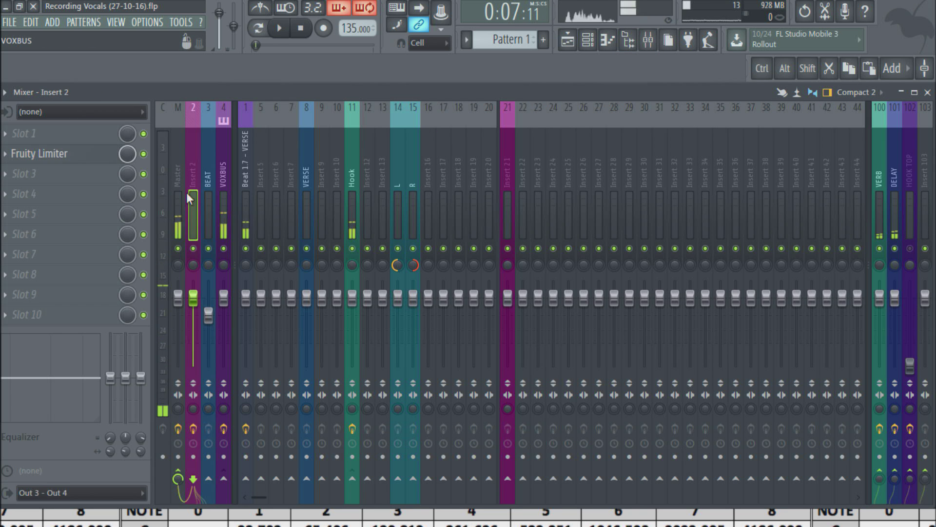
{"action": "left_click", "coordinate": [203, 200]}
{"action": "left_click", "coordinate": [218, 203]}
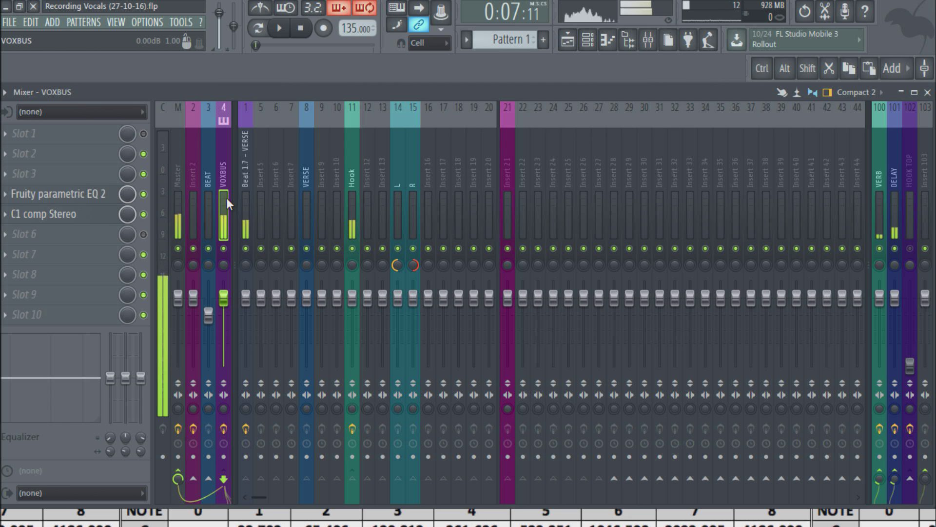
{"action": "left_click", "coordinate": [245, 198]}
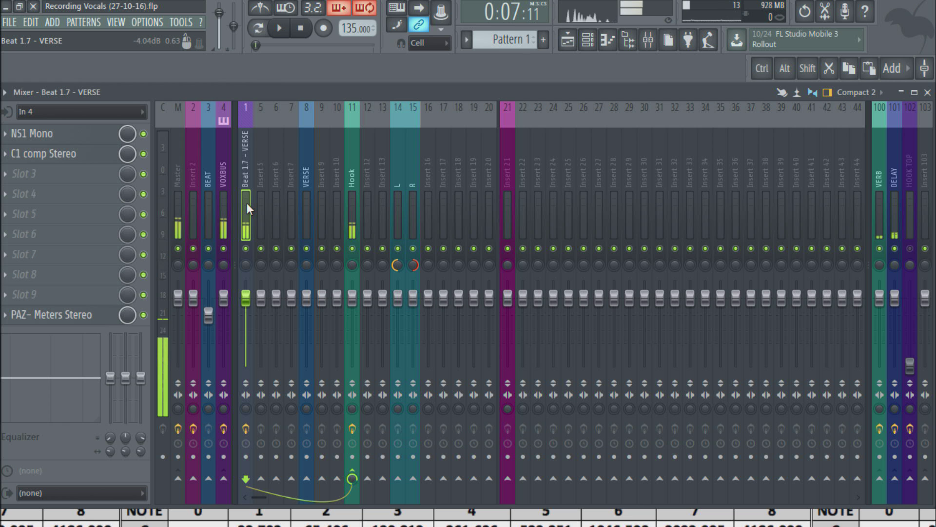
{"action": "left_click", "coordinate": [347, 198]}
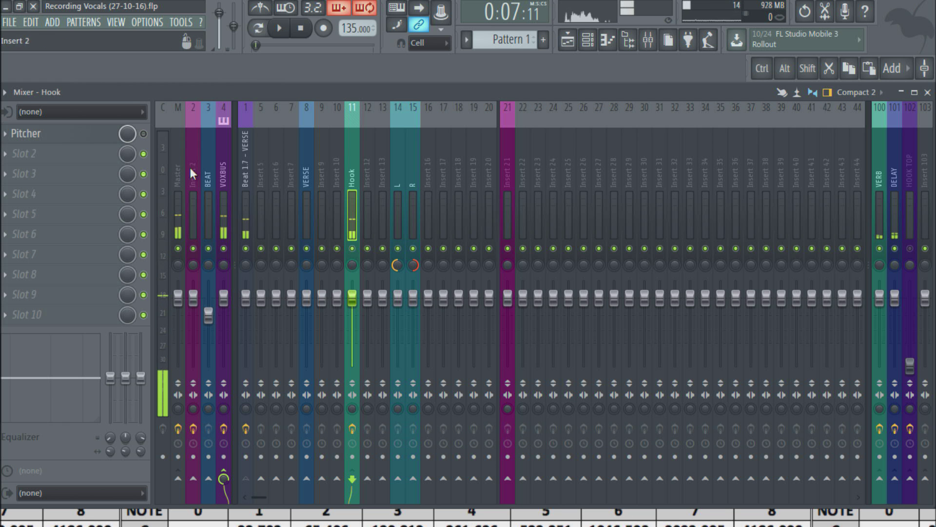
{"action": "left_click", "coordinate": [57, 140]}
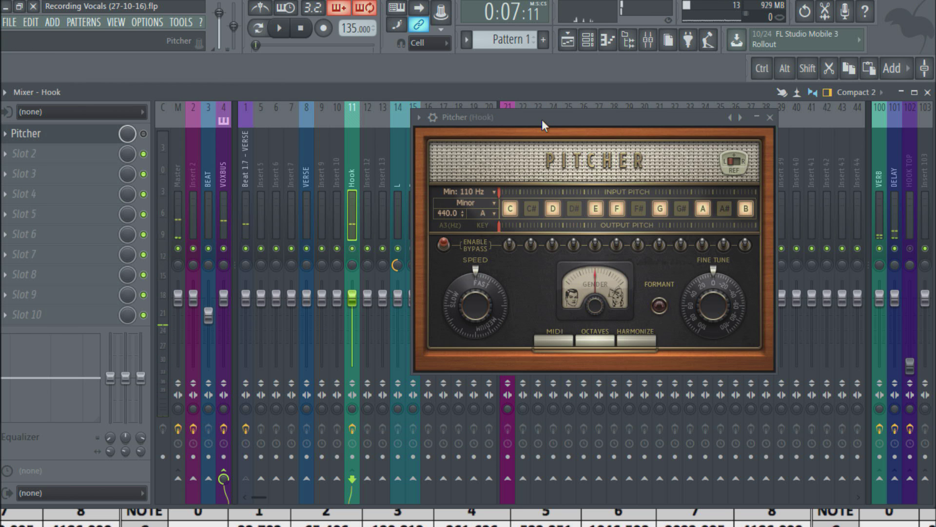
{"action": "left_click_drag", "start_coordinate": [542, 124], "coordinate": [615, 232]}
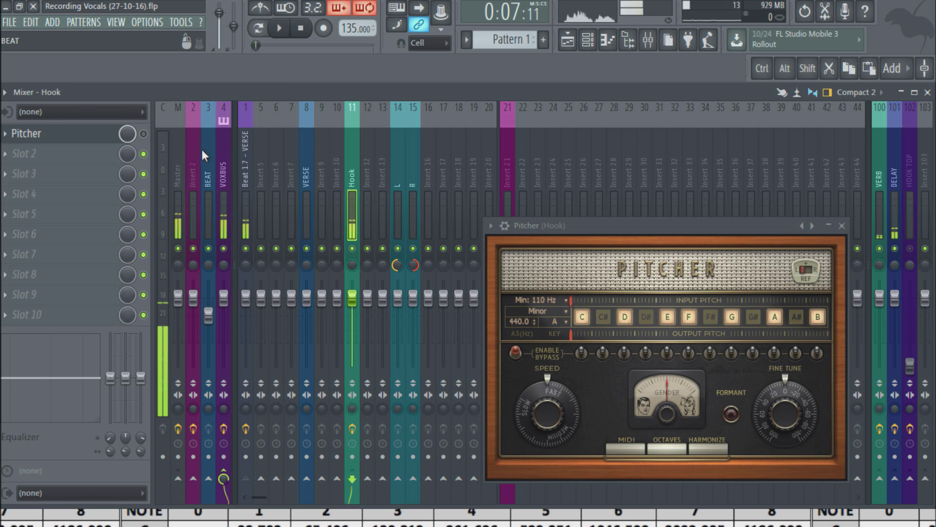
{"action": "left_click", "coordinate": [361, 192]}
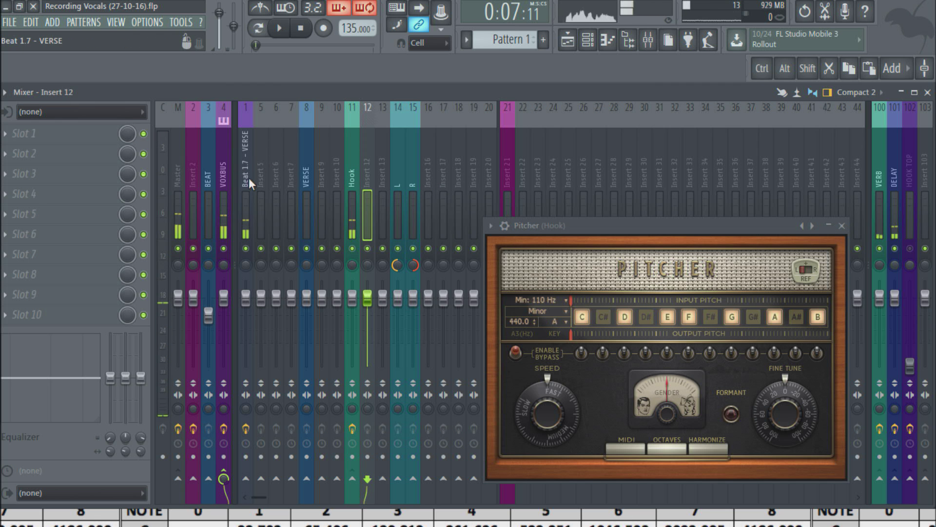
{"action": "left_click", "coordinate": [249, 178]}
{"action": "left_click", "coordinate": [350, 197]}
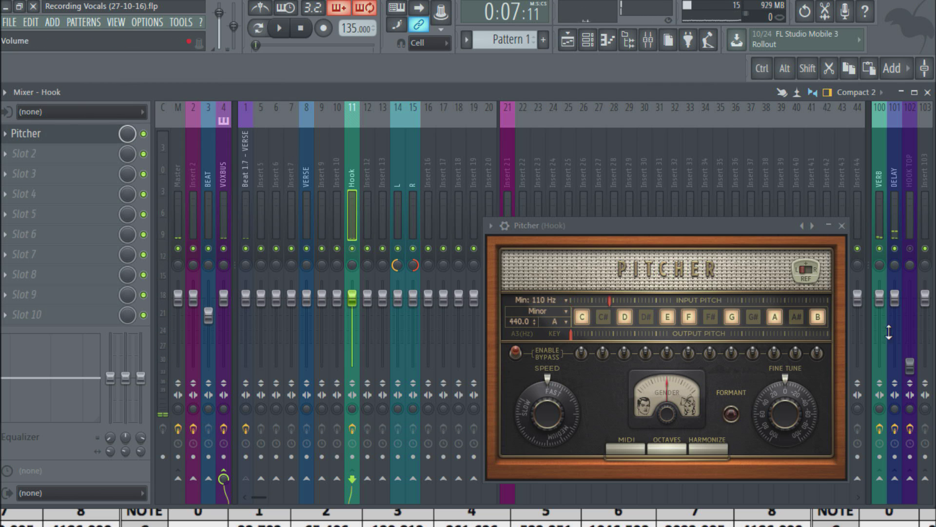
Step: Close the Pitcher window and look over the VOXBUS and Hook mixer tracks
{"action": "left_click", "coordinate": [841, 225]}
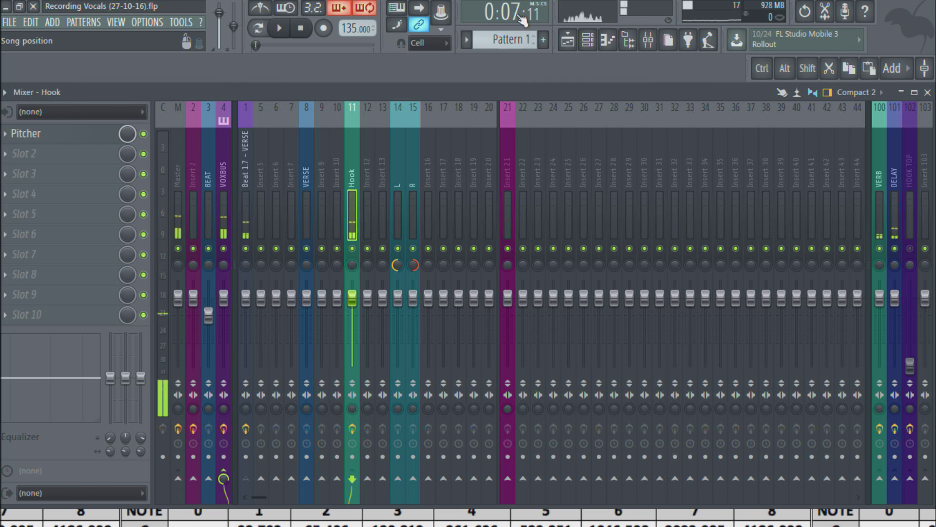
{"action": "left_click", "coordinate": [568, 42]}
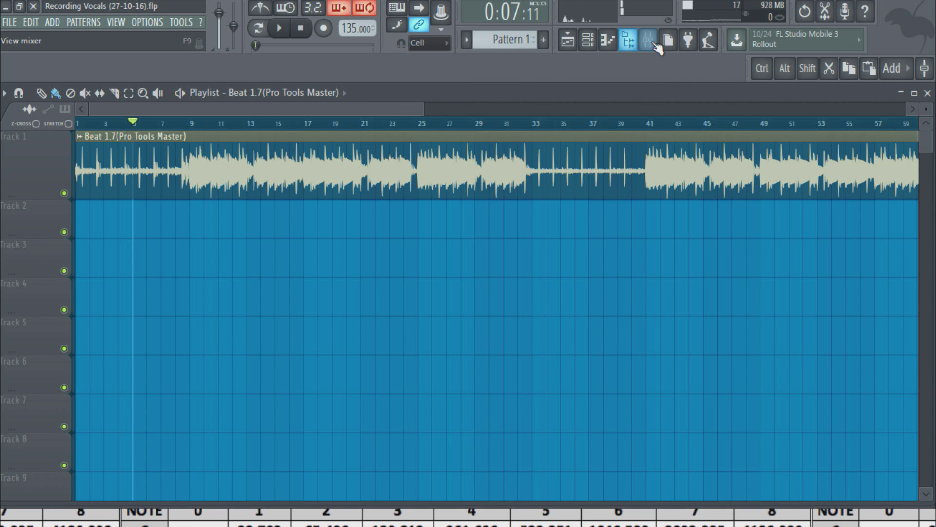
{"action": "left_click", "coordinate": [648, 41]}
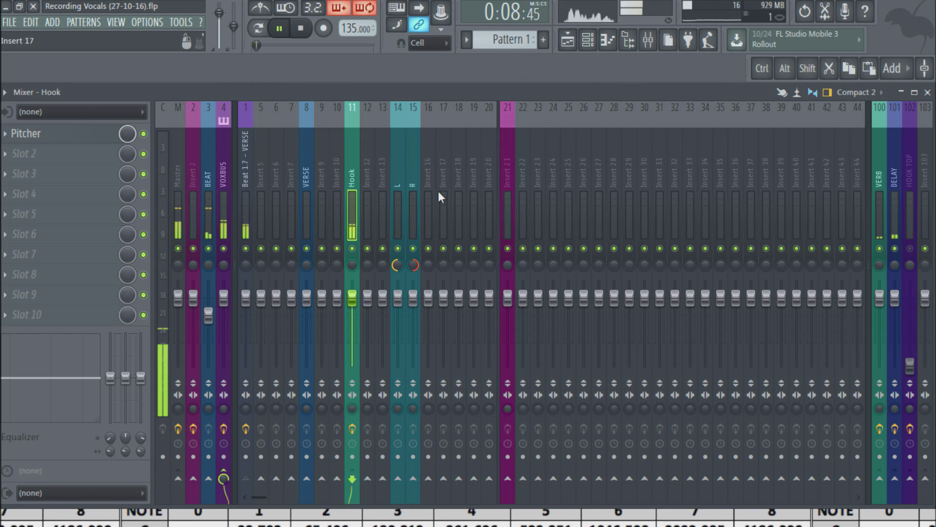
{"action": "left_click", "coordinate": [223, 182]}
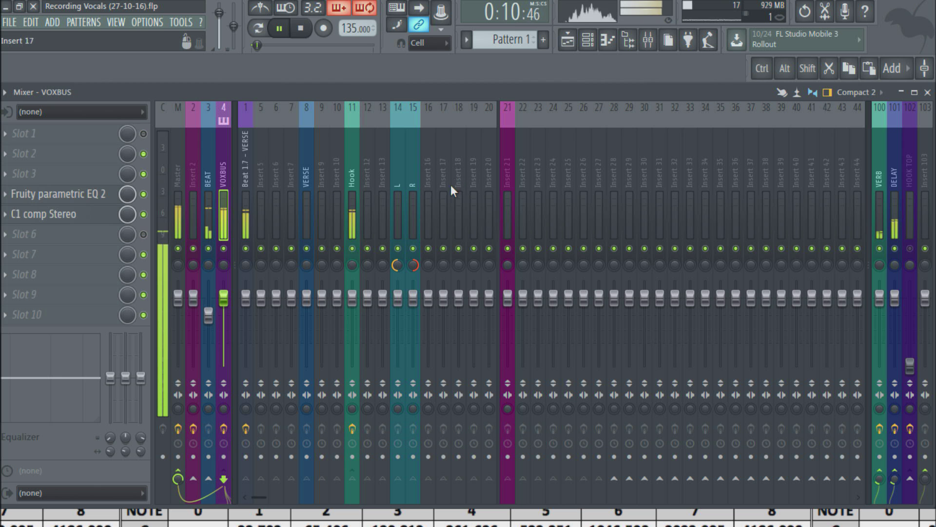
{"action": "left_click", "coordinate": [354, 187]}
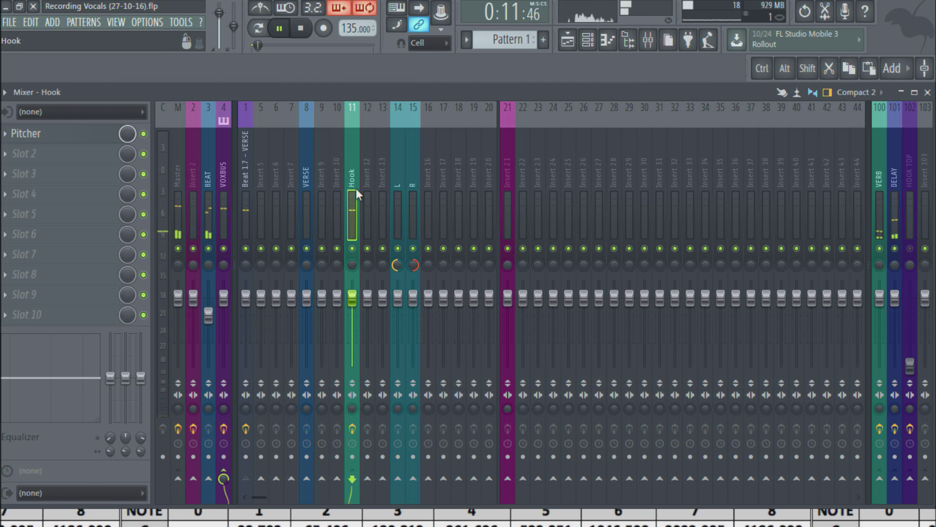
Step: Check the VOXBUS track's EQ and compressor, then return to the Hook track
{"action": "left_click", "coordinate": [568, 41]}
{"action": "left_click", "coordinate": [648, 41]}
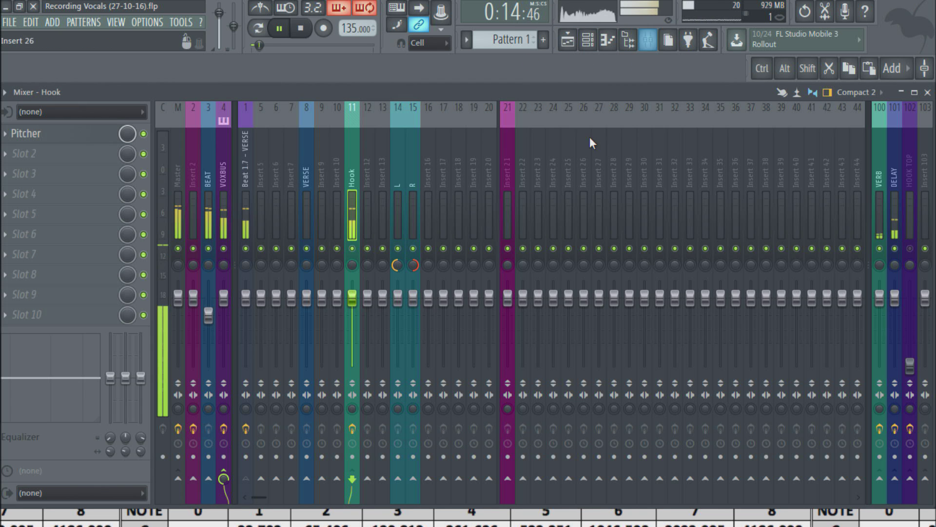
{"action": "left_click", "coordinate": [225, 187]}
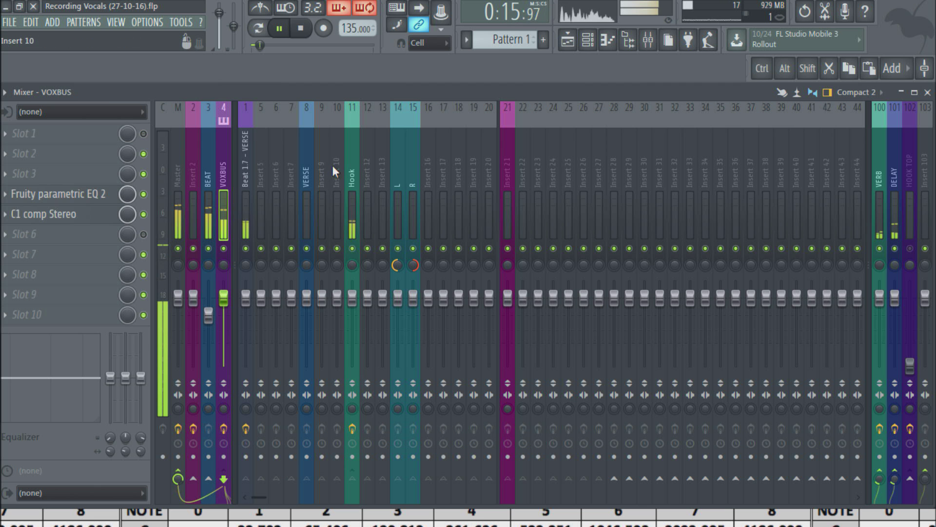
{"action": "left_click", "coordinate": [348, 206]}
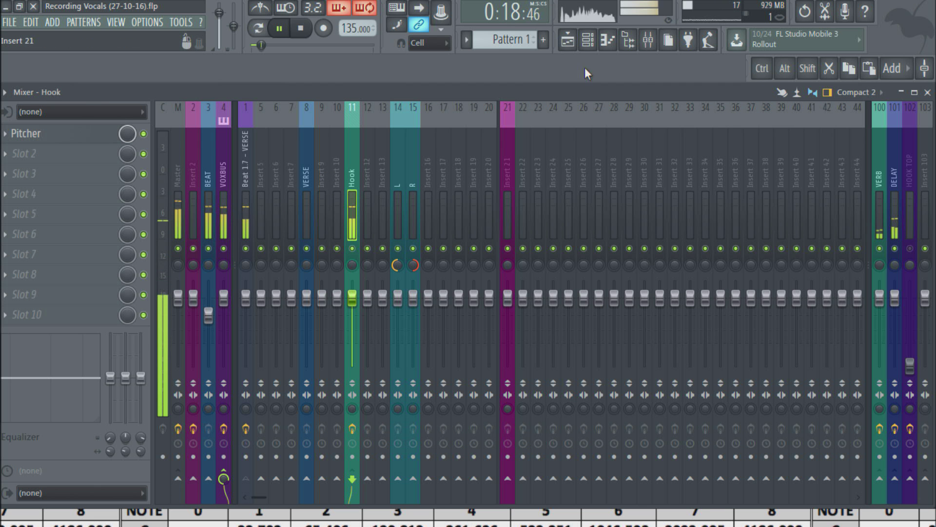
{"action": "left_click", "coordinate": [568, 41]}
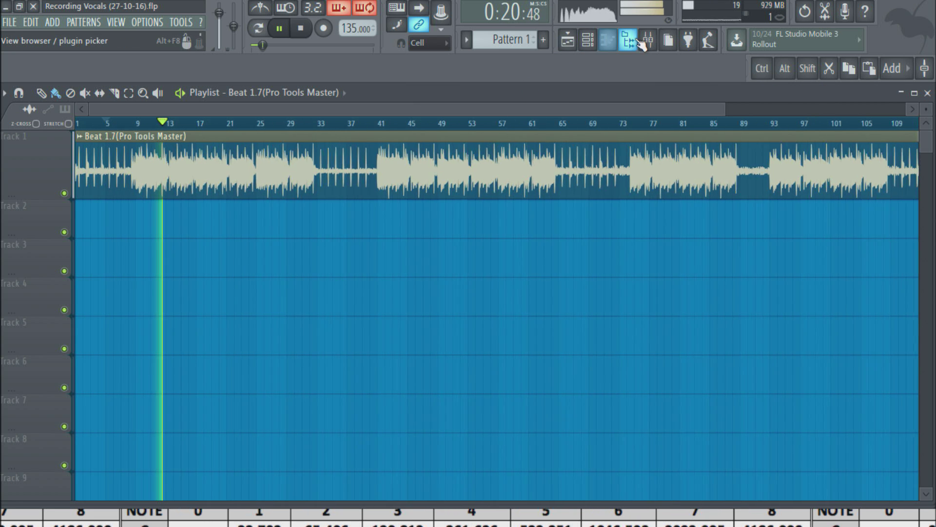
{"action": "left_click", "coordinate": [647, 40]}
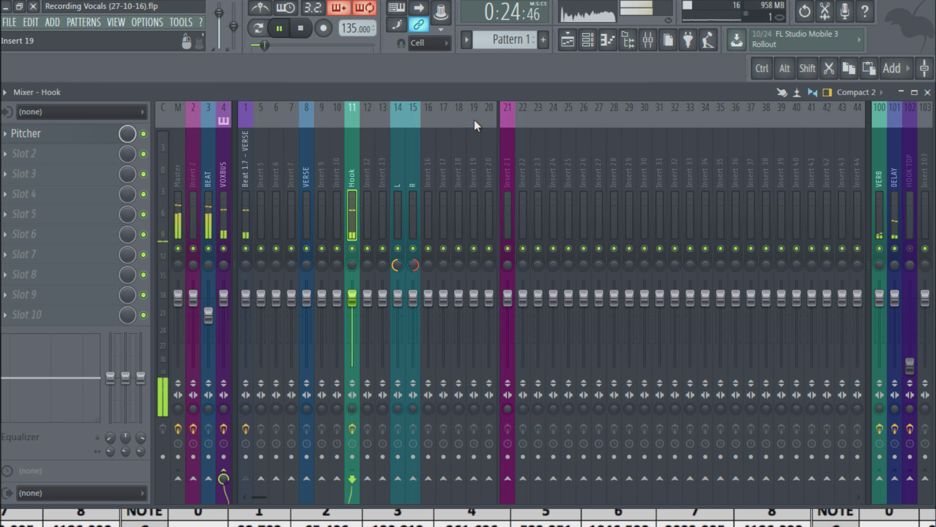
Step: View the VOXBUS effects once more, then stop playback at bar 5 in the playlist
{"action": "left_click", "coordinate": [568, 41]}
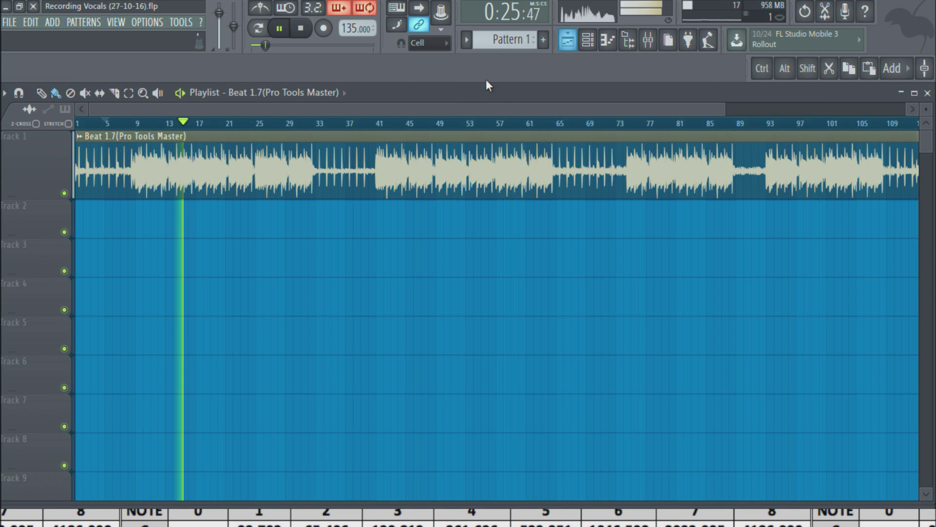
{"action": "left_click", "coordinate": [649, 41]}
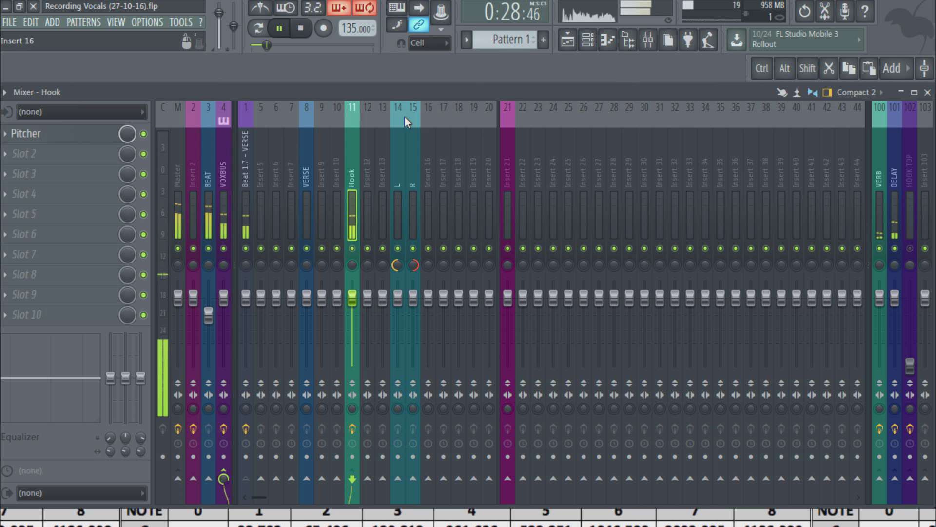
{"action": "left_click", "coordinate": [568, 41]}
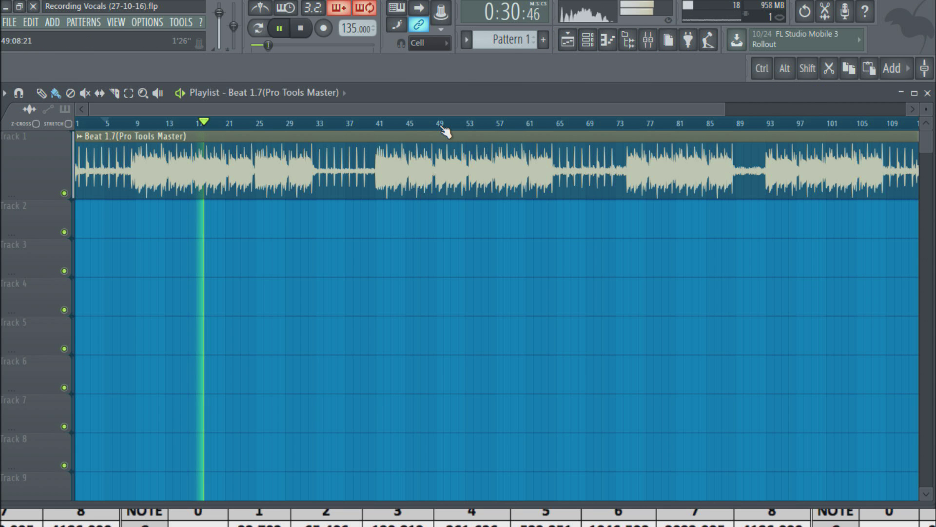
{"action": "scroll", "coordinate": [446, 127], "scroll_direction": "down", "scroll_amount": 2}
{"action": "left_click", "coordinate": [649, 41]}
{"action": "left_click", "coordinate": [220, 199]}
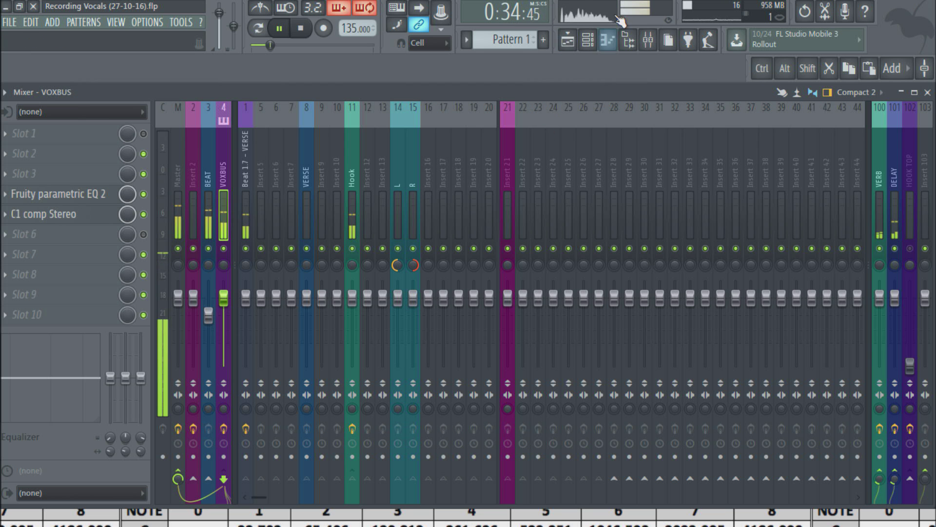
{"action": "left_click", "coordinate": [569, 41]}
{"action": "key", "text": "space"}
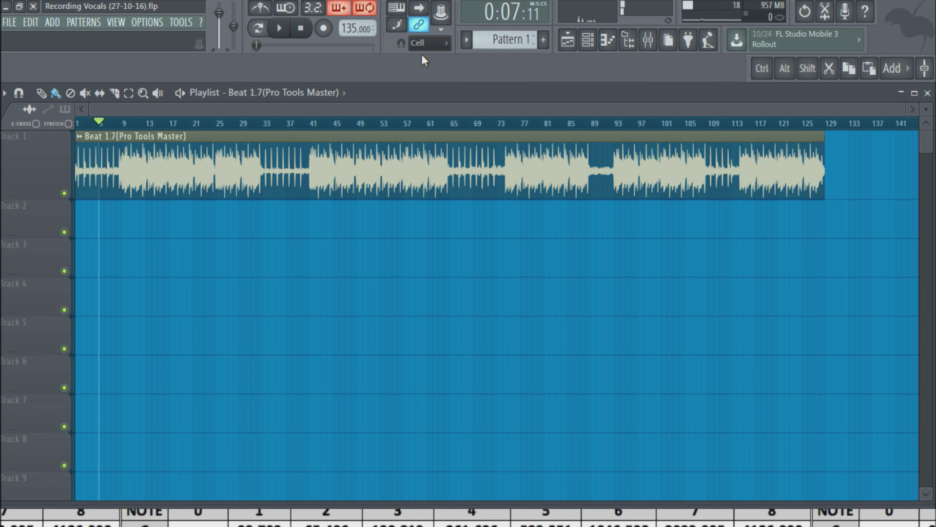
Step: Arm the Beat 1.7 - VERSE insert, enable record mode and start recording
{"action": "left_click", "coordinate": [648, 41]}
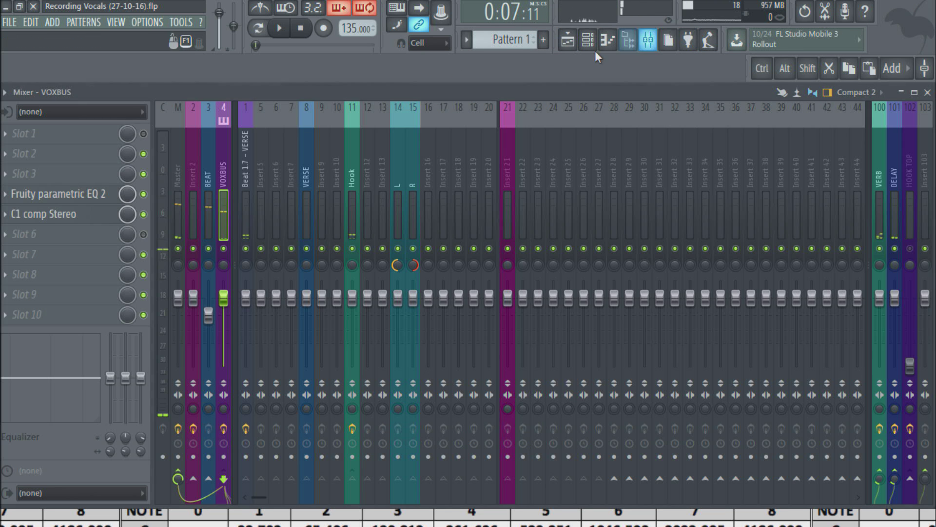
{"action": "left_click", "coordinate": [359, 169]}
{"action": "left_click", "coordinate": [250, 182]}
{"action": "left_click", "coordinate": [246, 456]}
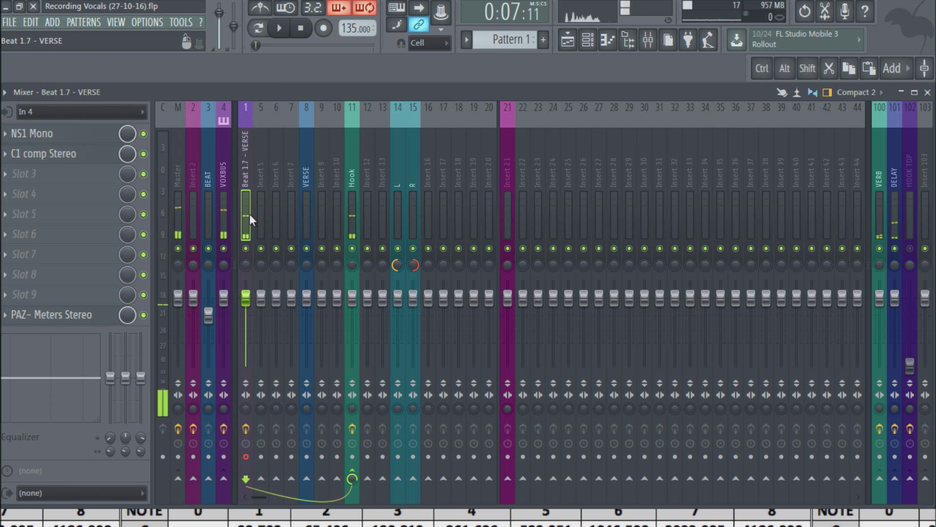
{"action": "left_click", "coordinate": [324, 31]}
{"action": "key", "text": "space"}
Step: Monitor the take from the playlist and mixer with the Hook track selected
{"action": "left_click", "coordinate": [567, 40]}
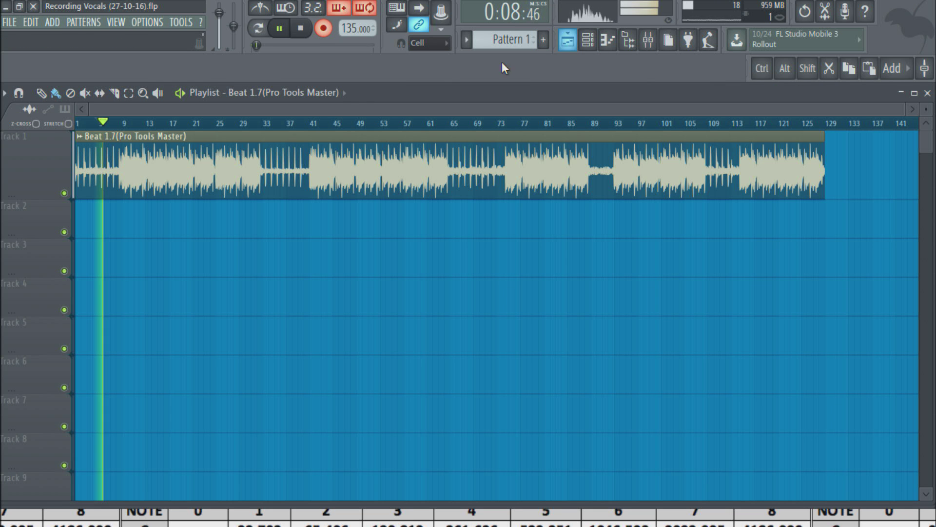
{"action": "left_click", "coordinate": [648, 41]}
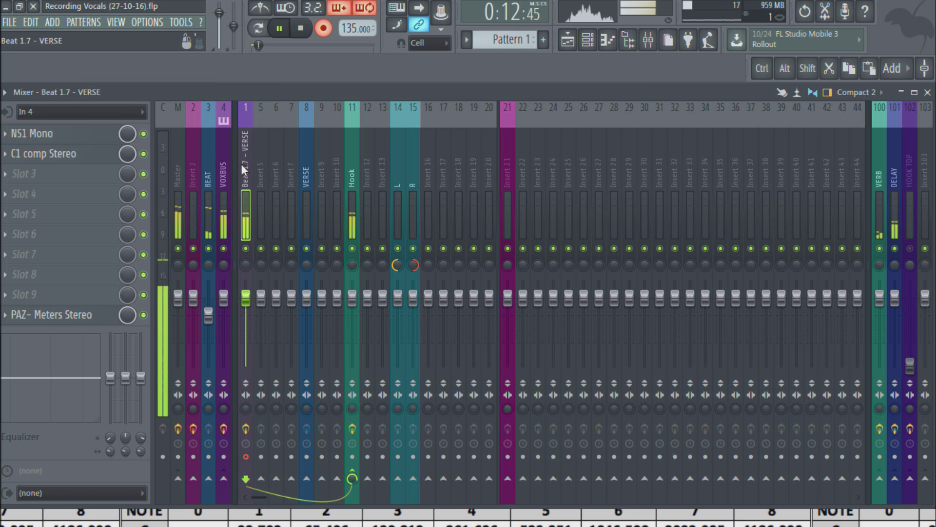
{"action": "left_click", "coordinate": [354, 156]}
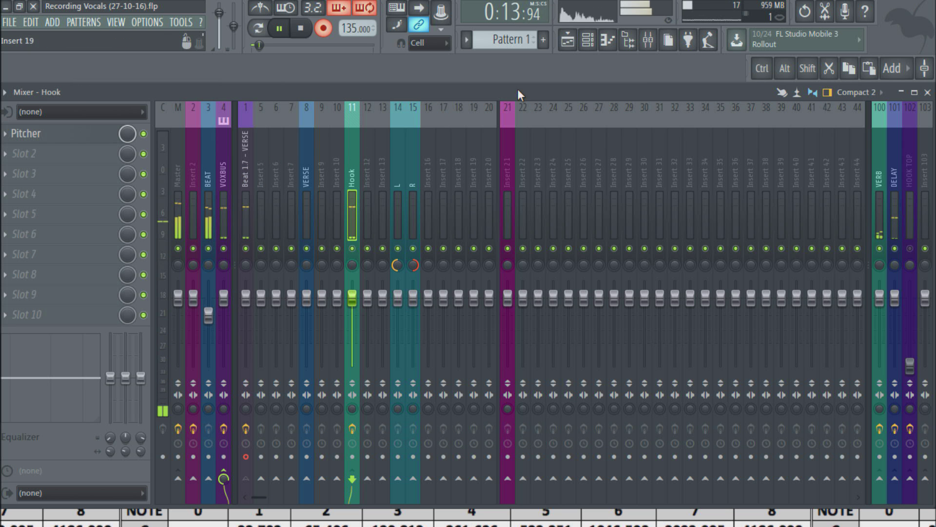
{"action": "left_click", "coordinate": [572, 42]}
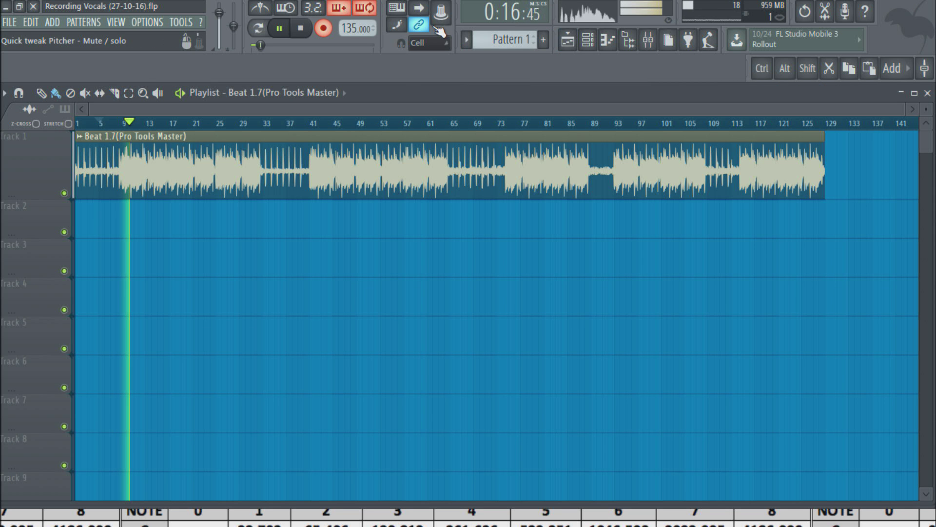
{"action": "left_click", "coordinate": [647, 41]}
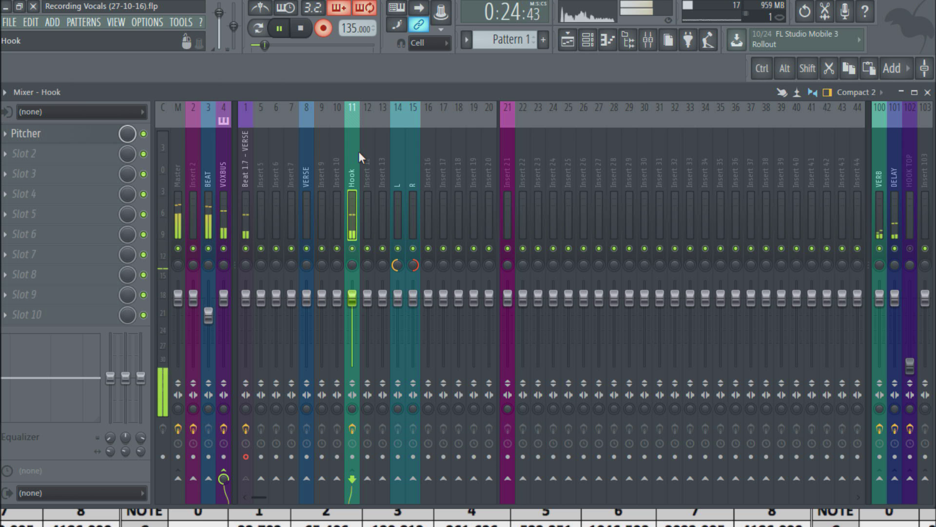
Step: Turn off record mode, stop playback and view the new rap verse clip on Track 2
{"action": "left_click", "coordinate": [565, 40]}
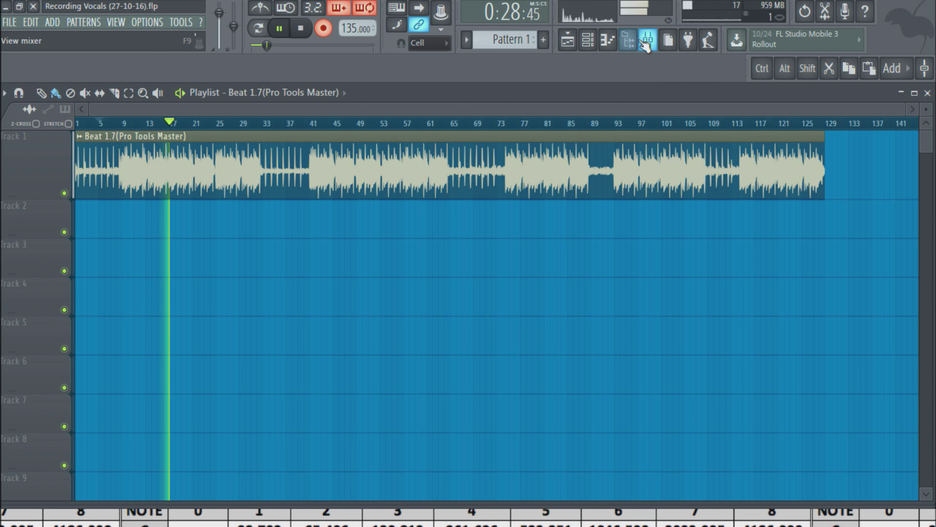
{"action": "left_click", "coordinate": [646, 42]}
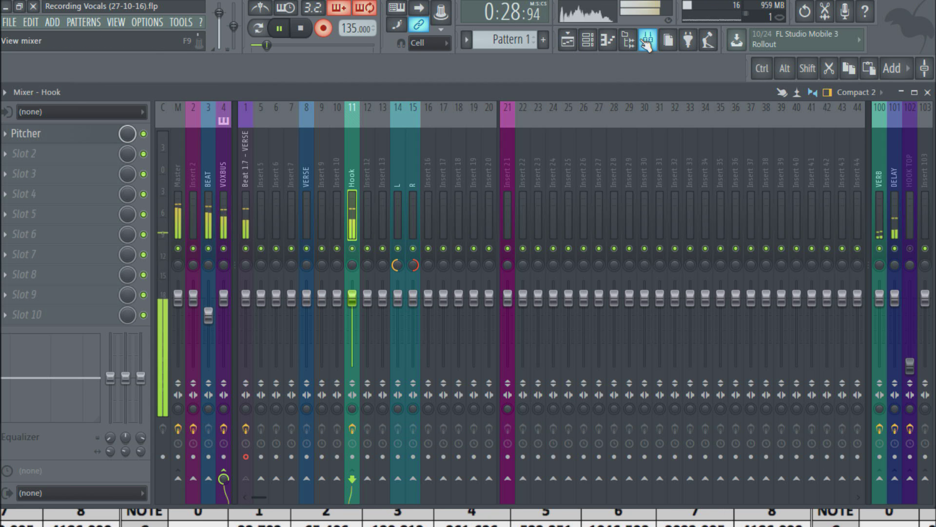
{"action": "left_click", "coordinate": [330, 32]}
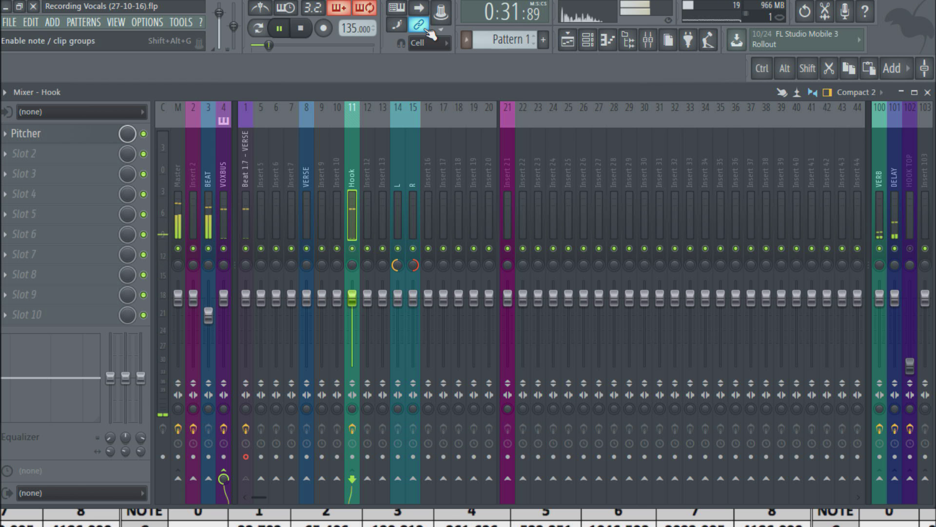
{"action": "key", "text": "space"}
{"action": "left_click", "coordinate": [567, 42]}
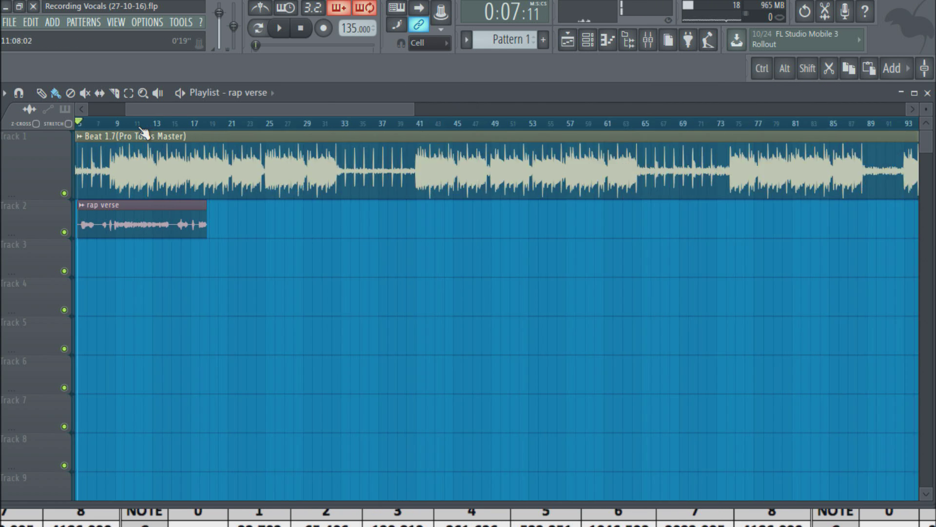
Step: Zoom the playlist and play the rap verse from bar 9
{"action": "scroll", "coordinate": [27, 234], "scroll_direction": "up", "scroll_amount": 3}
{"action": "scroll", "coordinate": [25, 288], "scroll_direction": "up", "scroll_amount": 2}
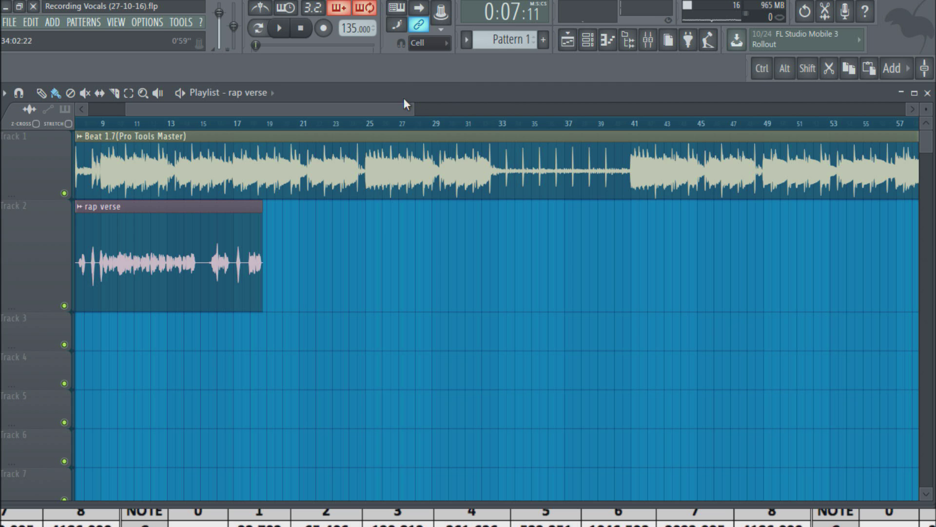
{"action": "left_click_drag", "start_coordinate": [405, 104], "coordinate": [185, 108]}
{"action": "left_click", "coordinate": [648, 39]}
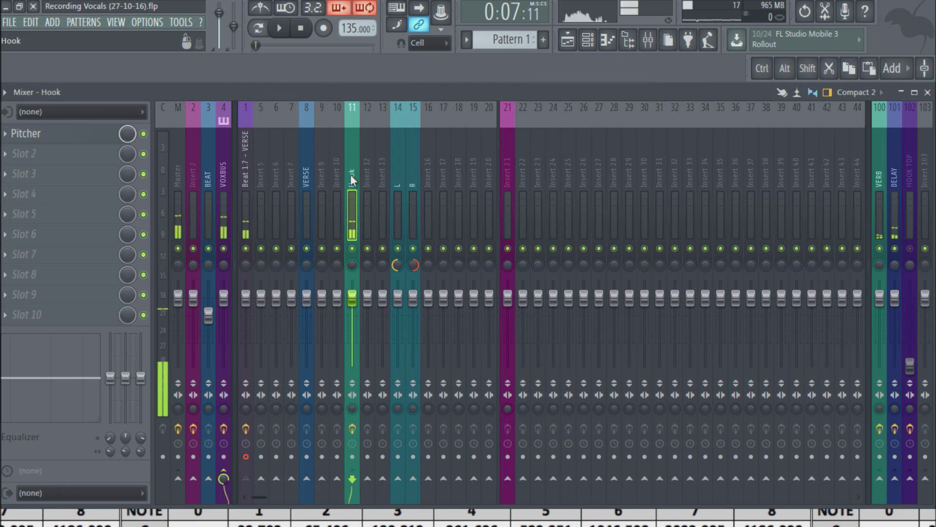
{"action": "left_click", "coordinate": [567, 40]}
{"action": "left_click", "coordinate": [213, 124]}
{"action": "scroll", "coordinate": [214, 123], "scroll_direction": "up", "scroll_amount": 4}
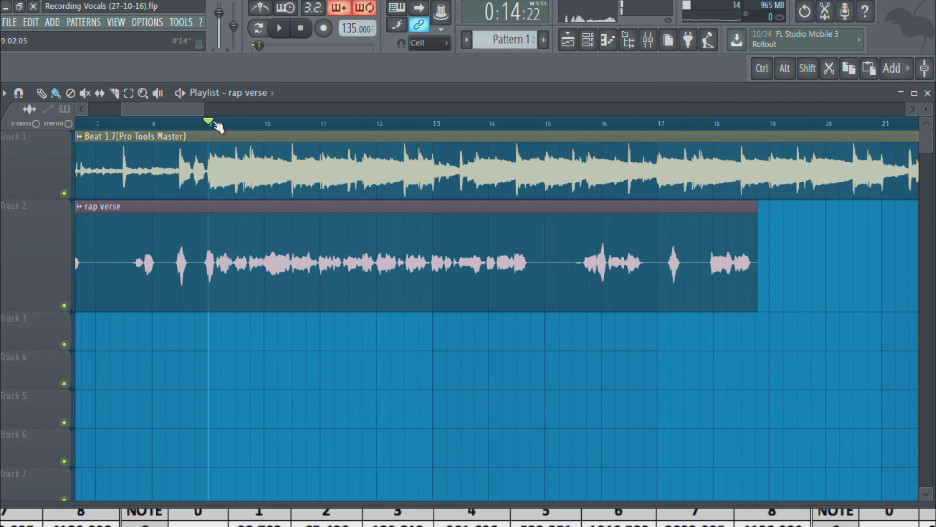
{"action": "key", "text": "space"}
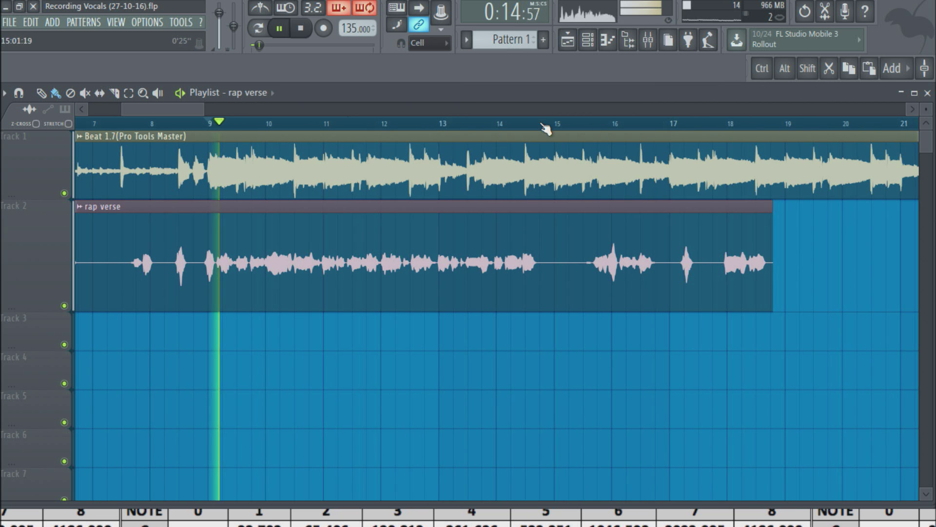
Step: Restart playback from the mixer and briefly open Pitcher on the Hook track
{"action": "left_click", "coordinate": [648, 41]}
{"action": "key", "text": "space"}
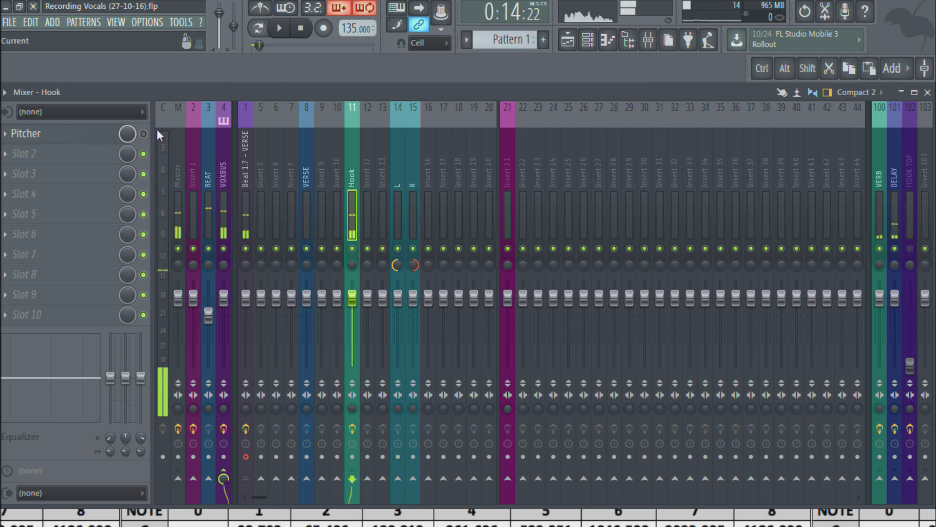
{"action": "key", "text": "space"}
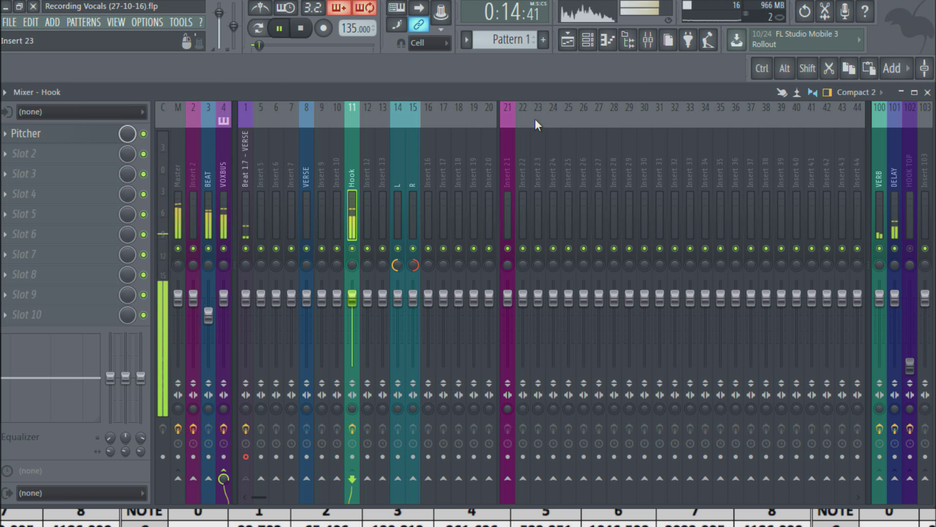
{"action": "left_click", "coordinate": [93, 137]}
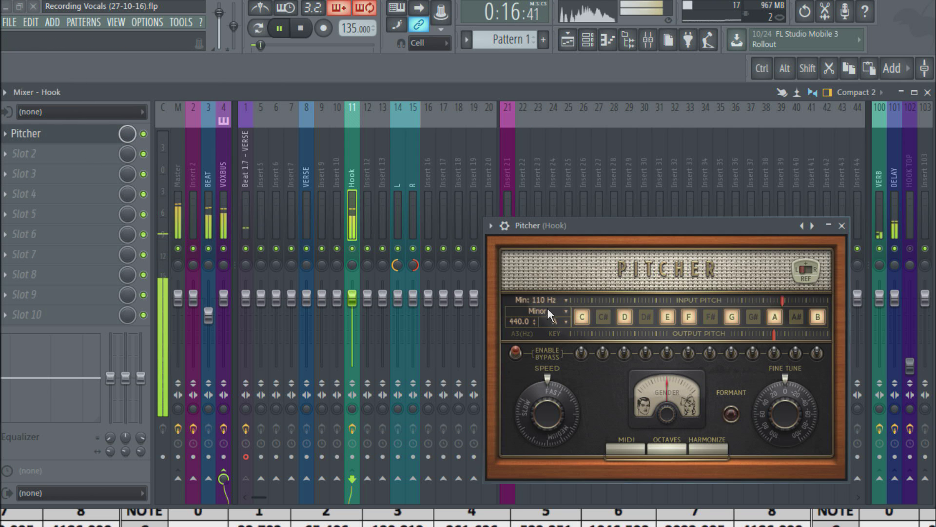
{"action": "left_click", "coordinate": [841, 226]}
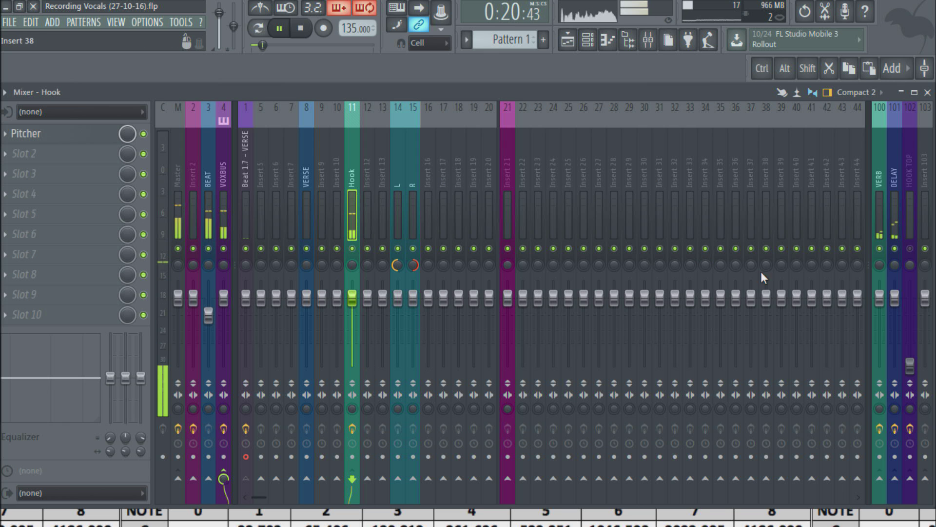
Step: Raise the VERB return's fader, view its reverb, and reselect VOXBUS
{"action": "mouse_move", "coordinate": [879, 298]}
{"action": "left_mouse_down"}
{"action": "mouse_move", "coordinate": [880, 280]}
{"action": "mouse_move", "coordinate": [895, 297]}
{"action": "mouse_move", "coordinate": [895, 287]}
{"action": "left_mouse_up"}
{"action": "left_click", "coordinate": [882, 201]}
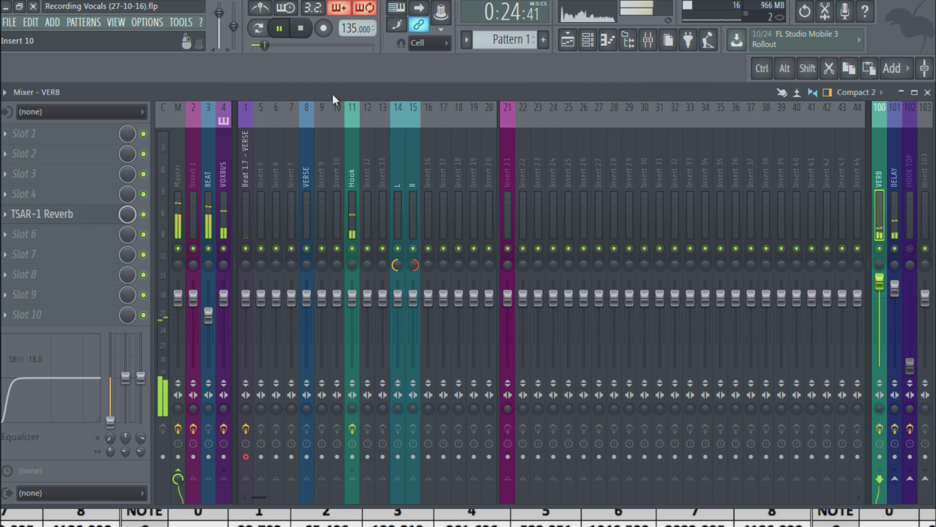
{"action": "left_click", "coordinate": [568, 39]}
{"action": "scroll", "coordinate": [493, 128], "scroll_direction": "down", "scroll_amount": 5}
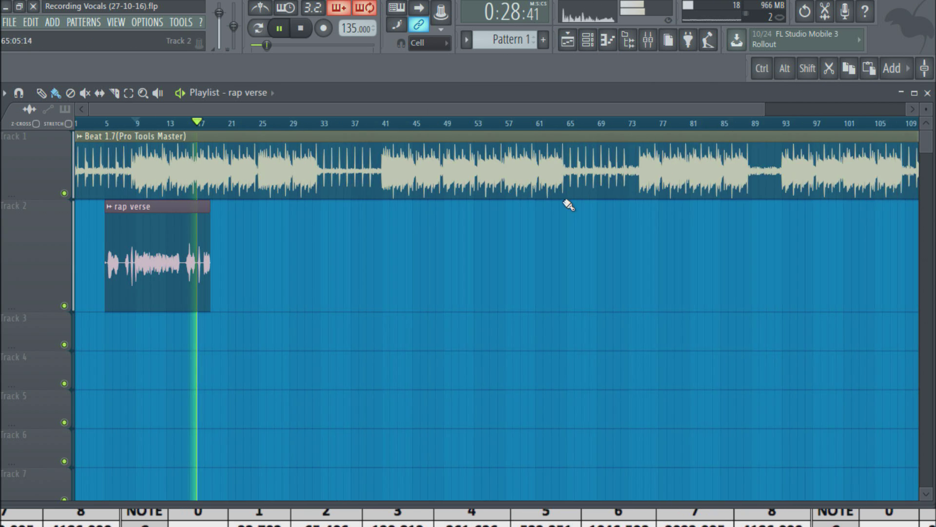
{"action": "left_click", "coordinate": [648, 39]}
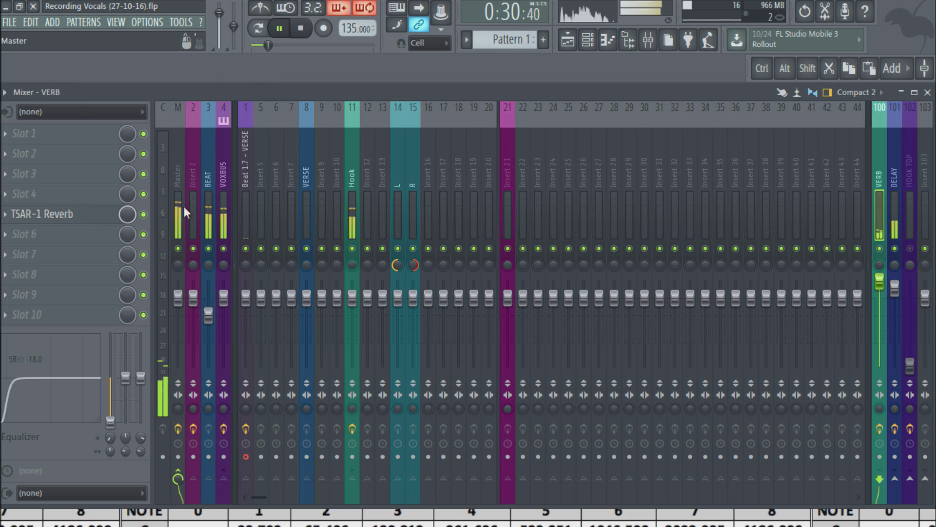
{"action": "left_click", "coordinate": [221, 206]}
Step: Stop playback, inspect the HOOK TOP bus and nudge its fader up, then reselect Hook
{"action": "left_click", "coordinate": [358, 204]}
{"action": "key", "text": "space"}
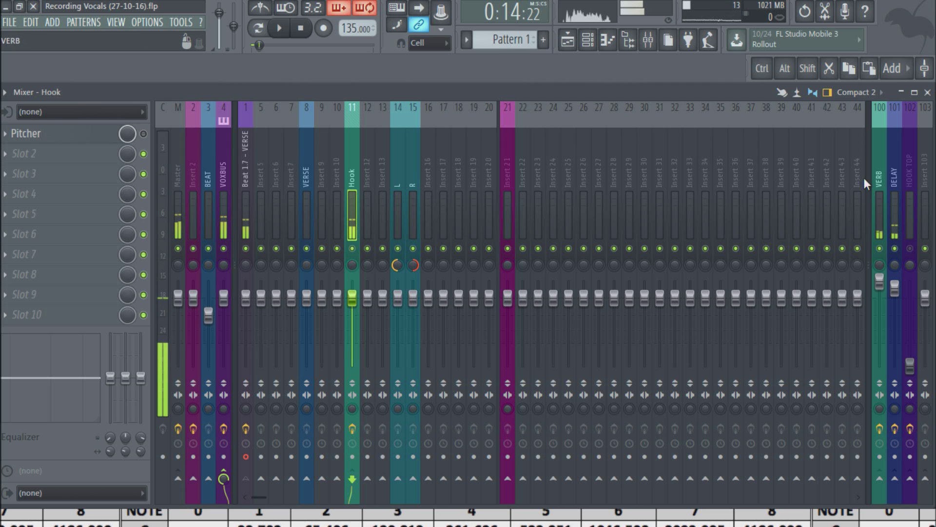
{"action": "left_click", "coordinate": [908, 179]}
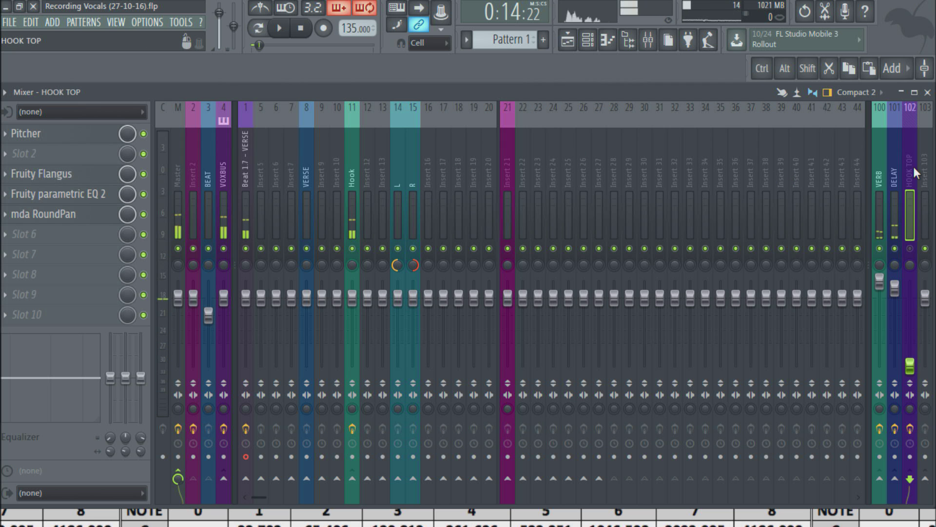
{"action": "left_click_drag", "start_coordinate": [908, 328], "coordinate": [909, 329]}
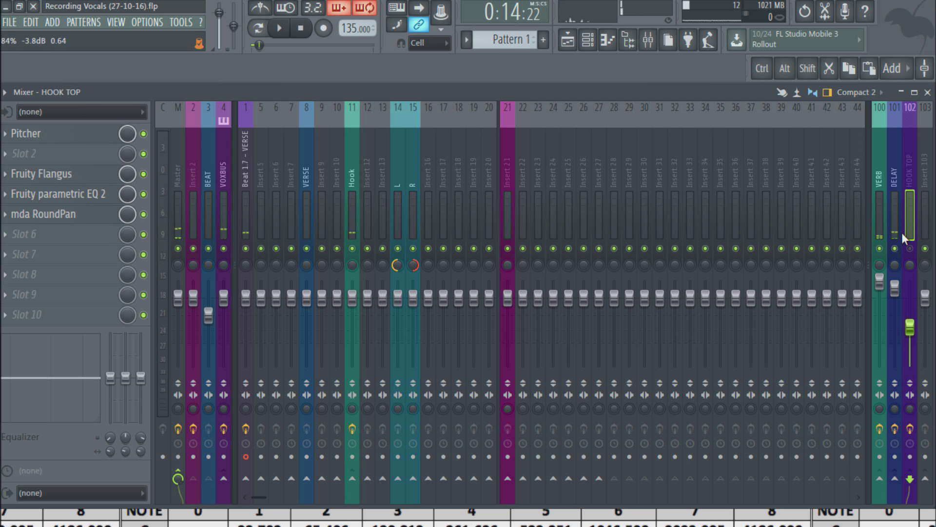
{"action": "left_click", "coordinate": [225, 186]}
{"action": "left_click", "coordinate": [349, 180]}
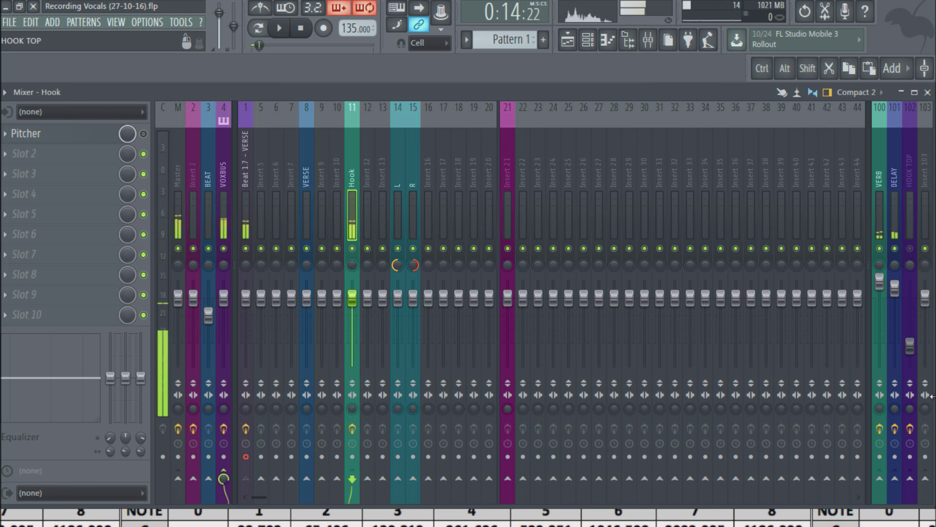
{"action": "left_click", "coordinate": [220, 193]}
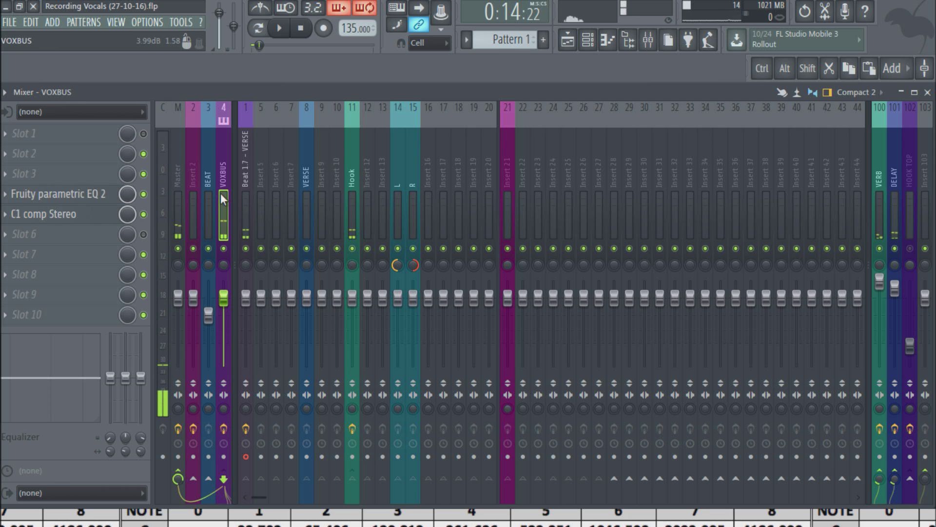
{"action": "left_click", "coordinate": [354, 210]}
Step: Enable Hook's send to HOOK TOP and view the bus's Pitcher, Flangus, EQ and RoundPan slots
{"action": "right_click", "coordinate": [910, 478]}
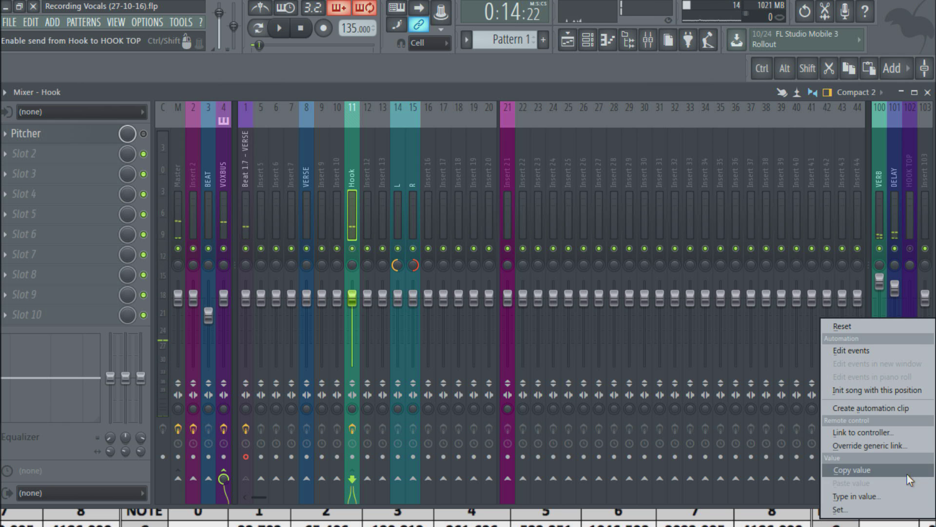
{"action": "key", "text": "Escape"}
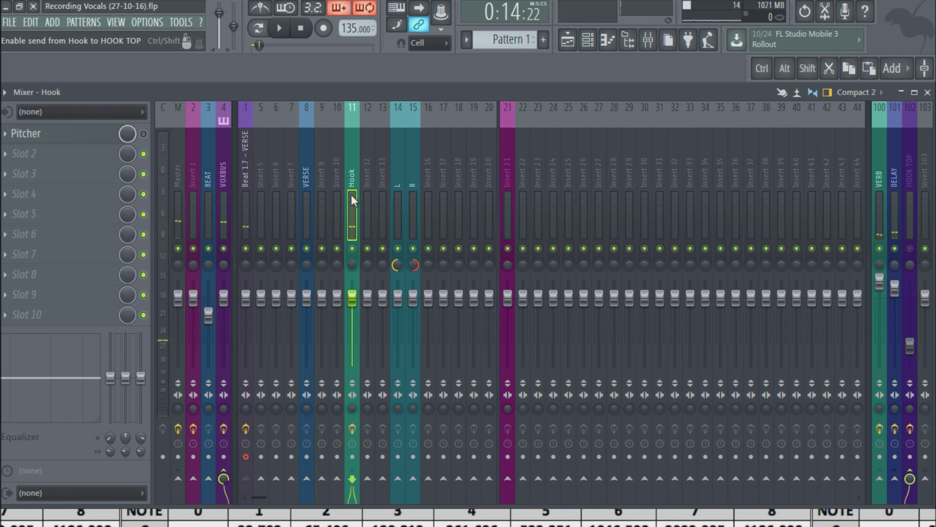
{"action": "right_click", "coordinate": [911, 476]}
{"action": "left_click", "coordinate": [864, 326]}
{"action": "left_click", "coordinate": [914, 192]}
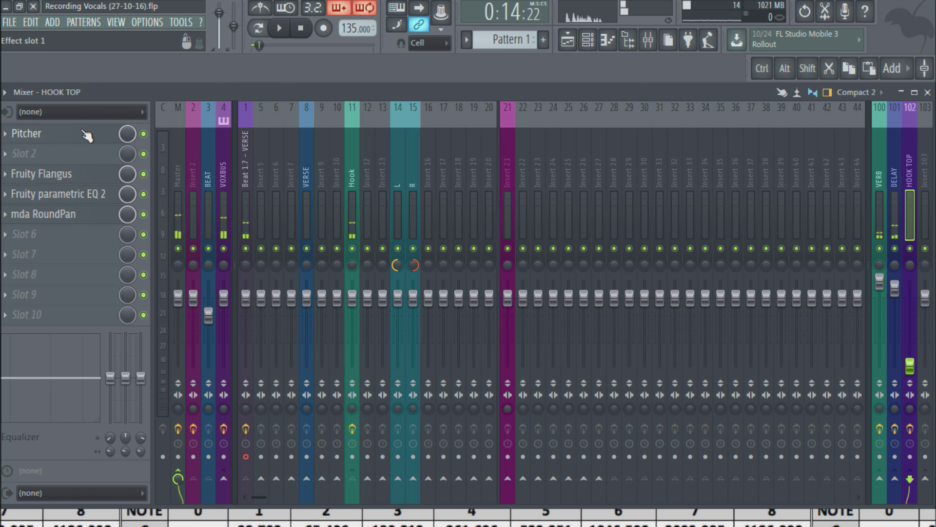
Step: Mute the DELAY return and pull HOOK TOP's EQ band 2 down to cut lows
{"action": "left_click", "coordinate": [143, 134]}
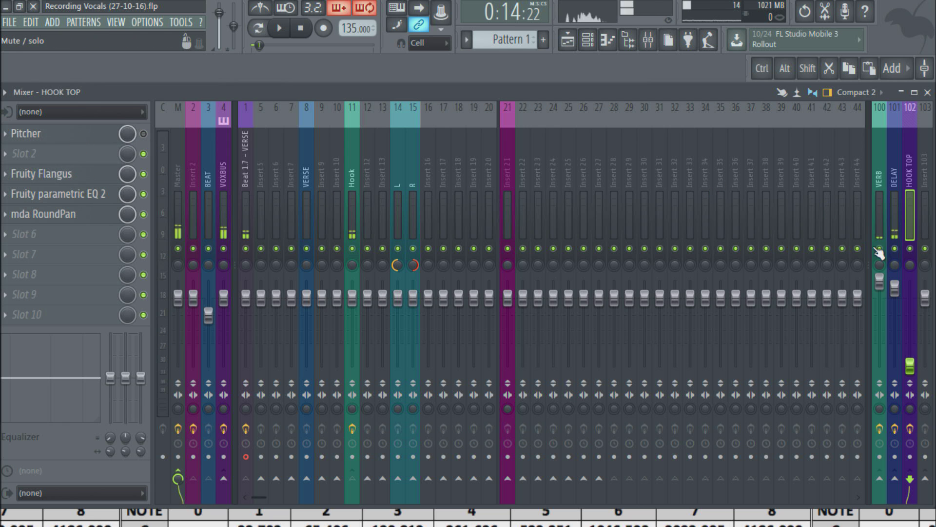
{"action": "left_click", "coordinate": [34, 174]}
{"action": "left_click", "coordinate": [53, 194]}
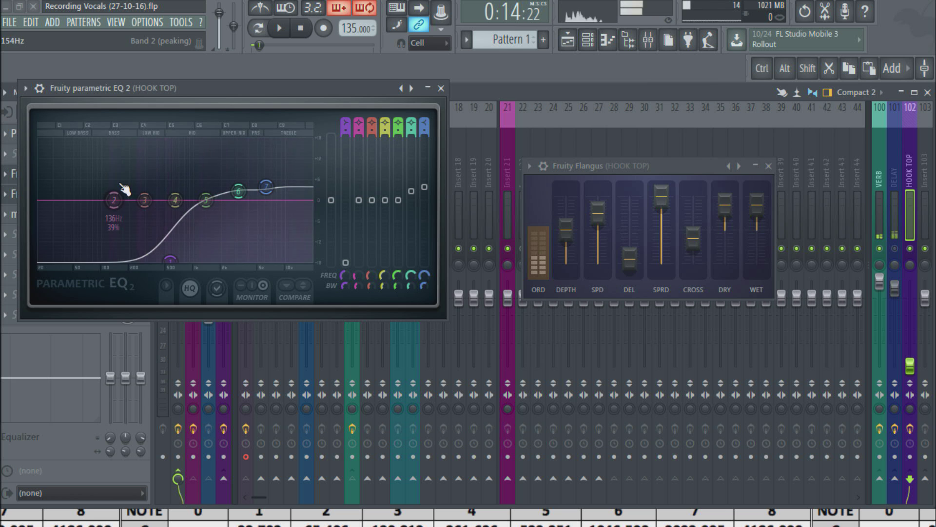
{"action": "left_click_drag", "start_coordinate": [115, 200], "coordinate": [116, 233]}
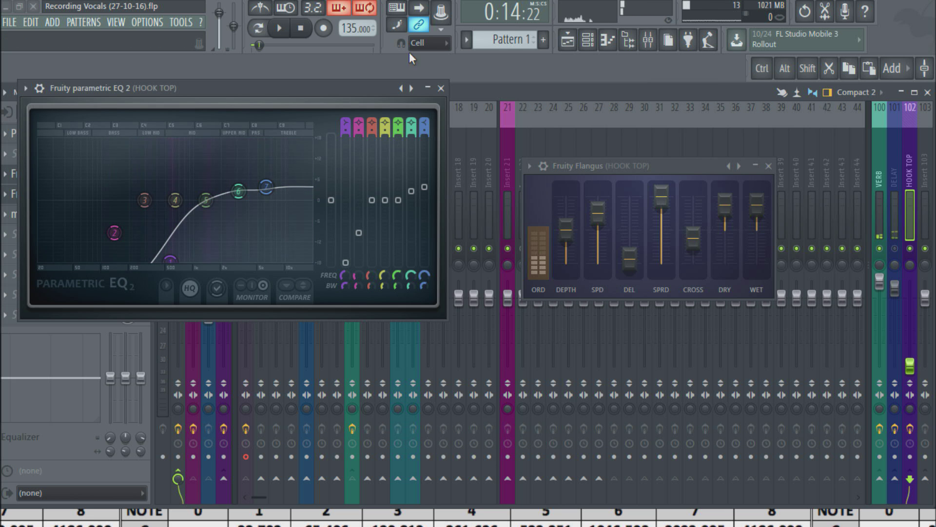
{"action": "left_click", "coordinate": [441, 87]}
Step: Set mda RoundPan to 67 deg pan and 269 deg/sec auto rate
{"action": "left_click", "coordinate": [59, 222]}
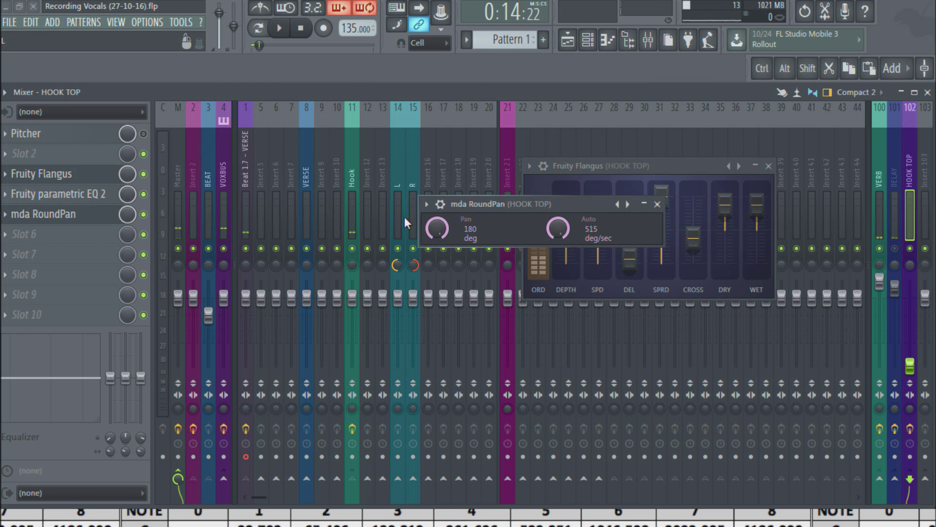
{"action": "left_click_drag", "start_coordinate": [499, 209], "coordinate": [527, 327]}
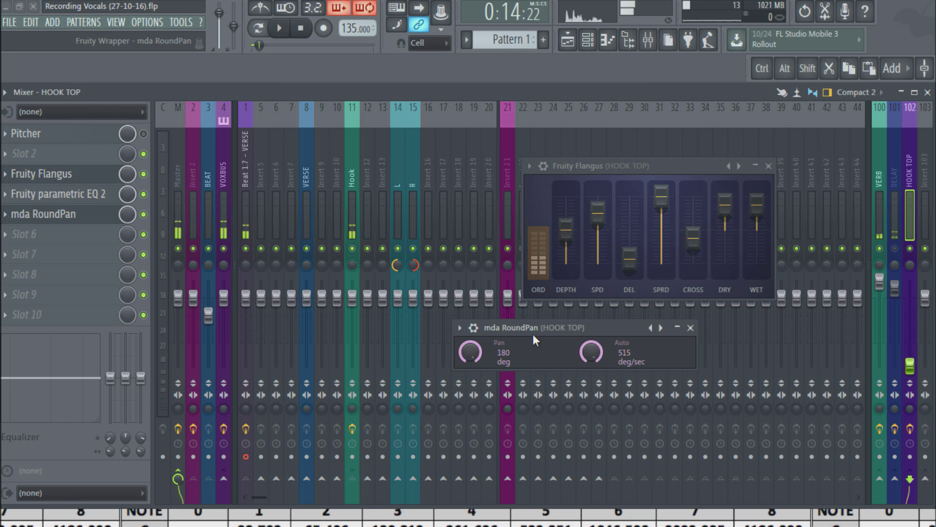
{"action": "left_click", "coordinate": [473, 327]}
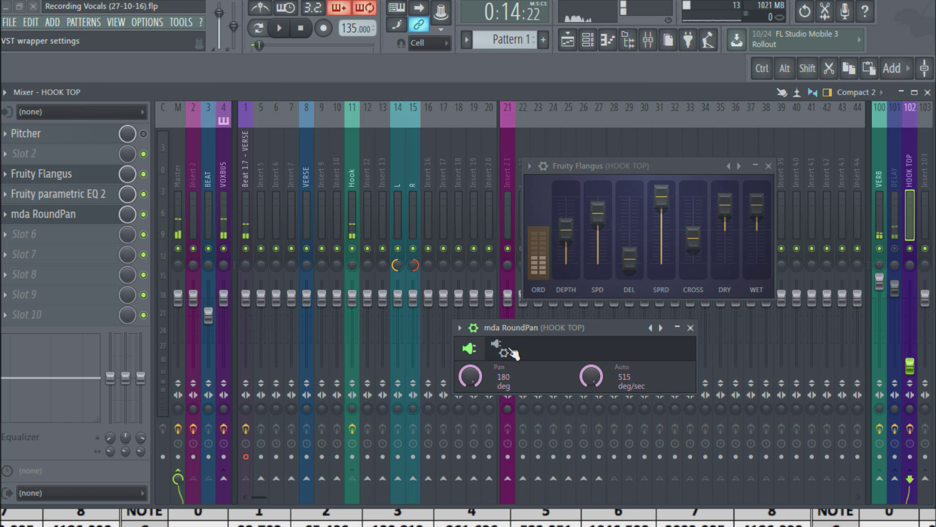
{"action": "left_click", "coordinate": [473, 327]}
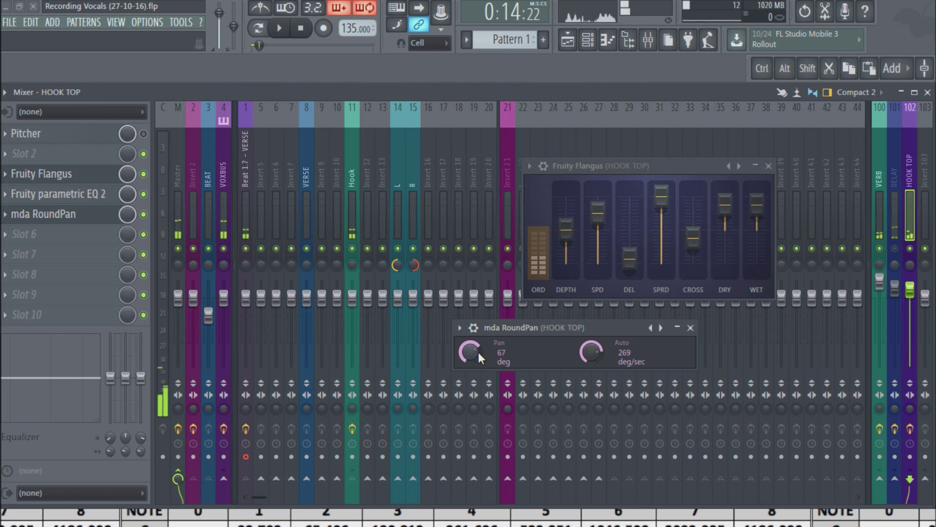
{"action": "left_click", "coordinate": [356, 203]}
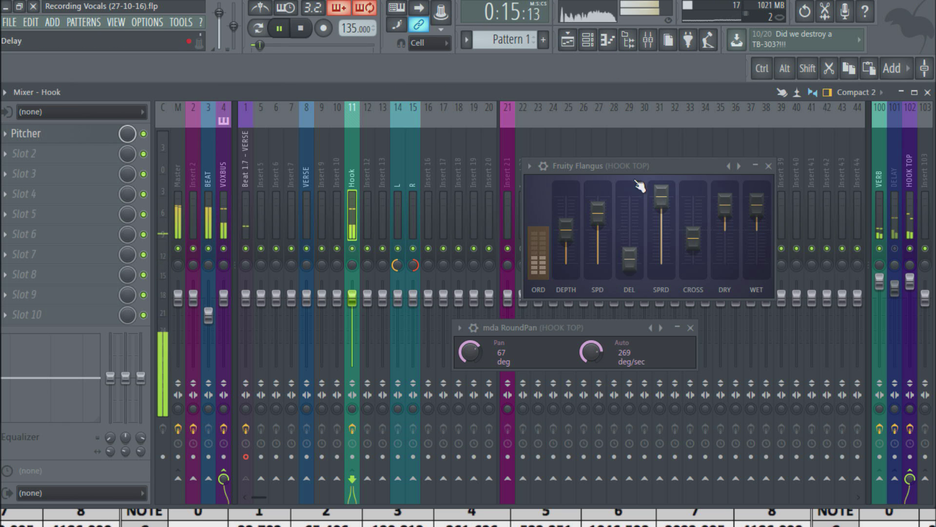
Step: Review the rap verse playlist, then reselect the HOOK TOP bus in the mixer
{"action": "left_click", "coordinate": [567, 40]}
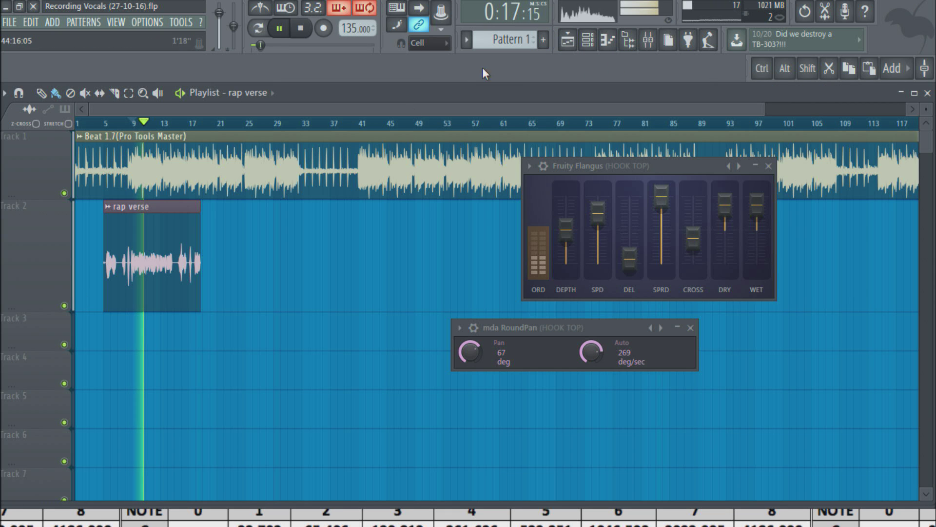
{"action": "left_click", "coordinate": [648, 40]}
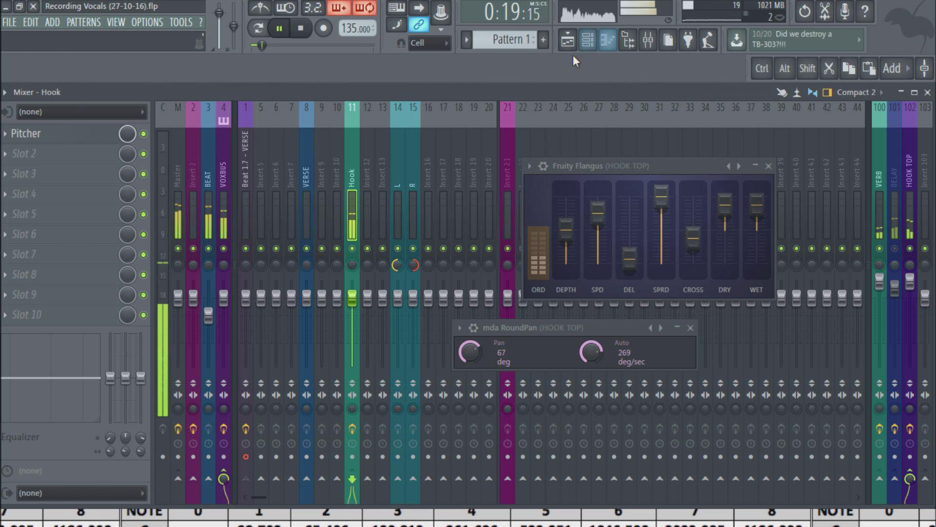
{"action": "left_click", "coordinate": [567, 40]}
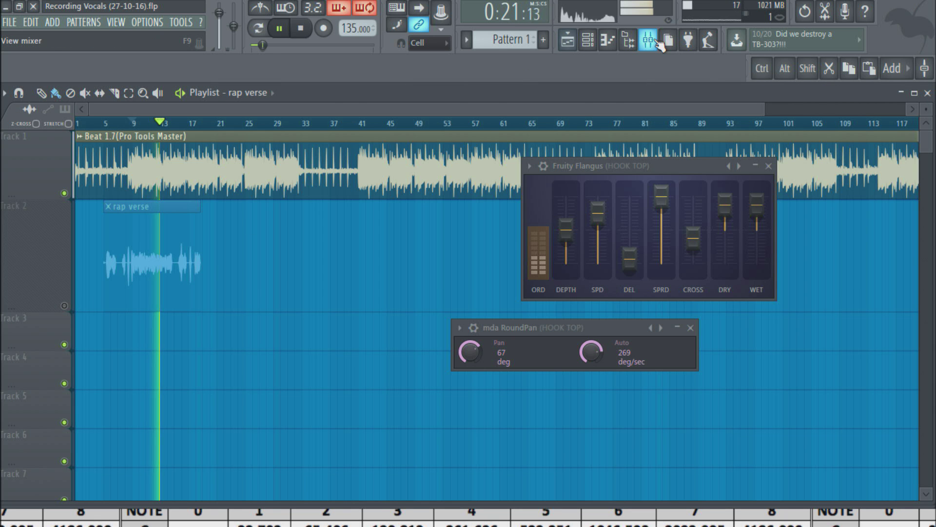
{"action": "left_click", "coordinate": [648, 40]}
{"action": "left_click", "coordinate": [906, 209]}
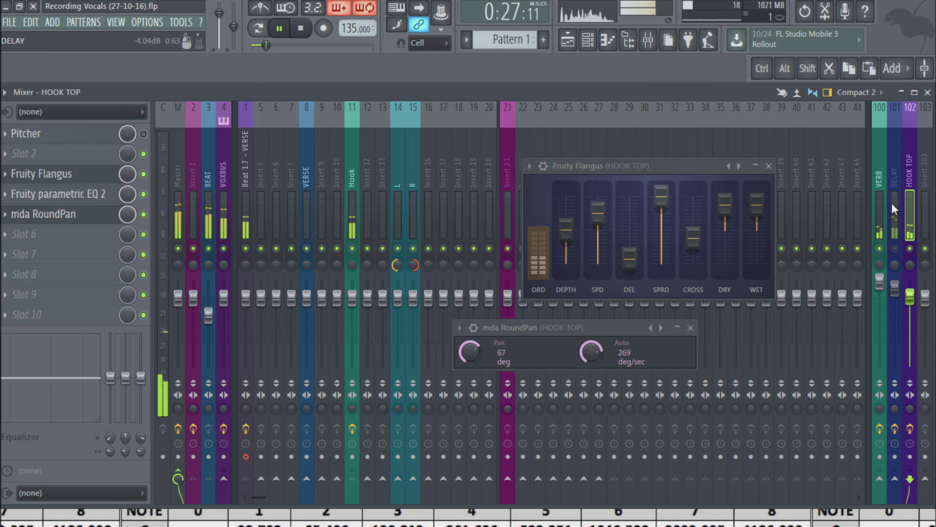
{"action": "left_click", "coordinate": [894, 207]}
{"action": "left_click", "coordinate": [912, 207]}
Step: Close the Flangus and RoundPan windows, select Insert 21, and stop playback at 0:14:22
{"action": "left_click", "coordinate": [769, 167]}
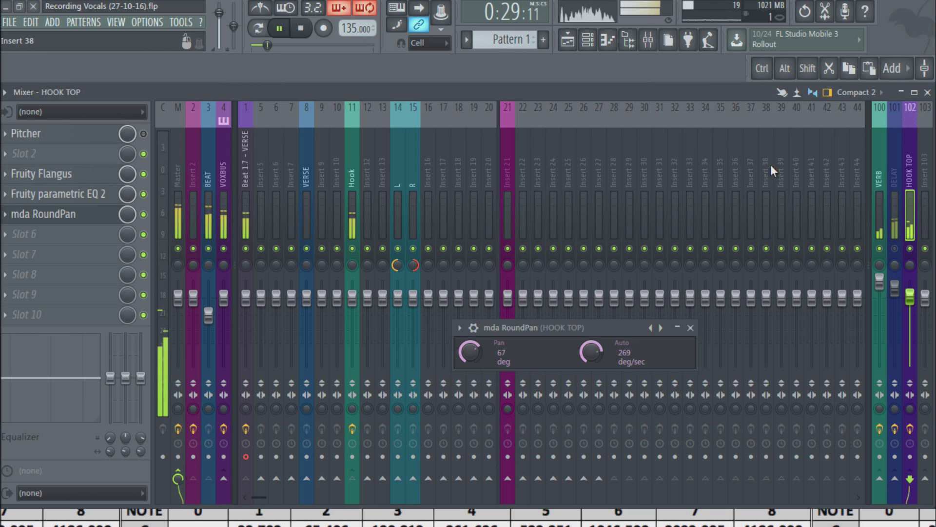
{"action": "left_click", "coordinate": [690, 328]}
{"action": "left_click", "coordinate": [356, 177]}
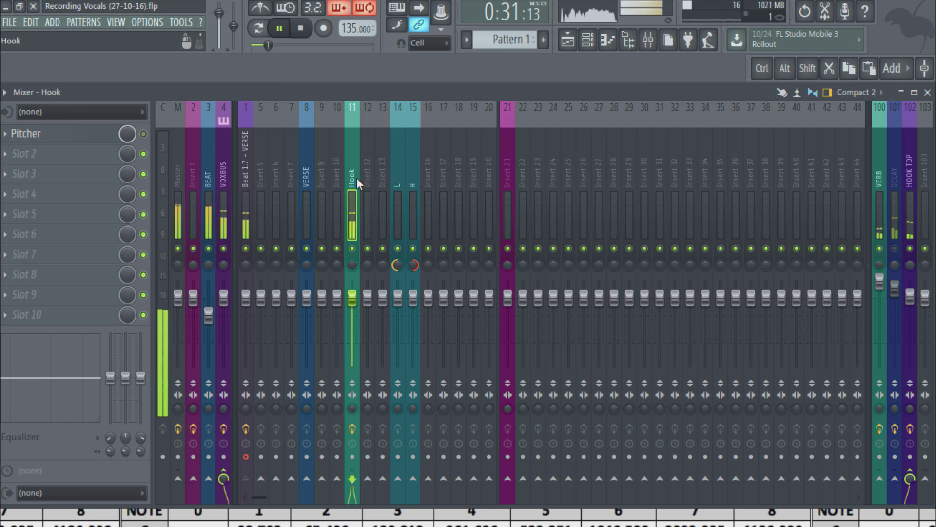
{"action": "left_click", "coordinate": [244, 201]}
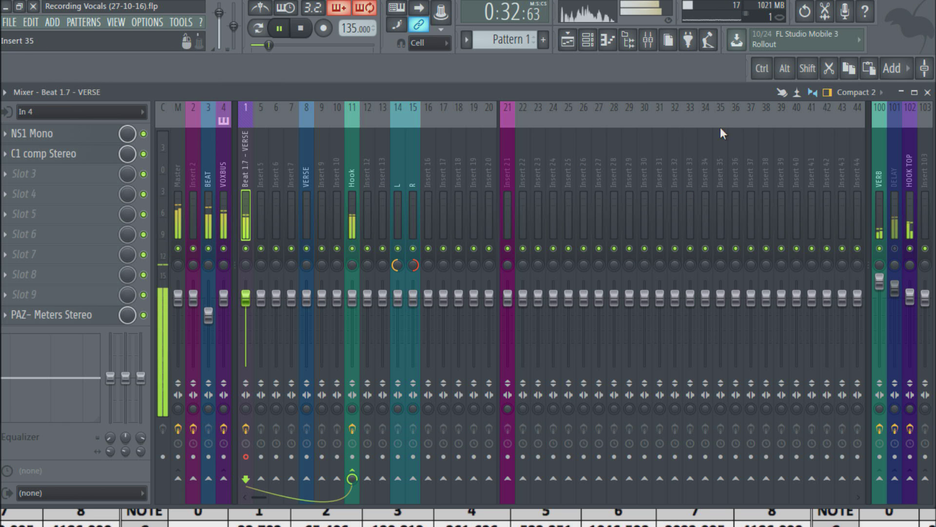
{"action": "left_click", "coordinate": [504, 151]}
{"action": "left_click", "coordinate": [574, 43]}
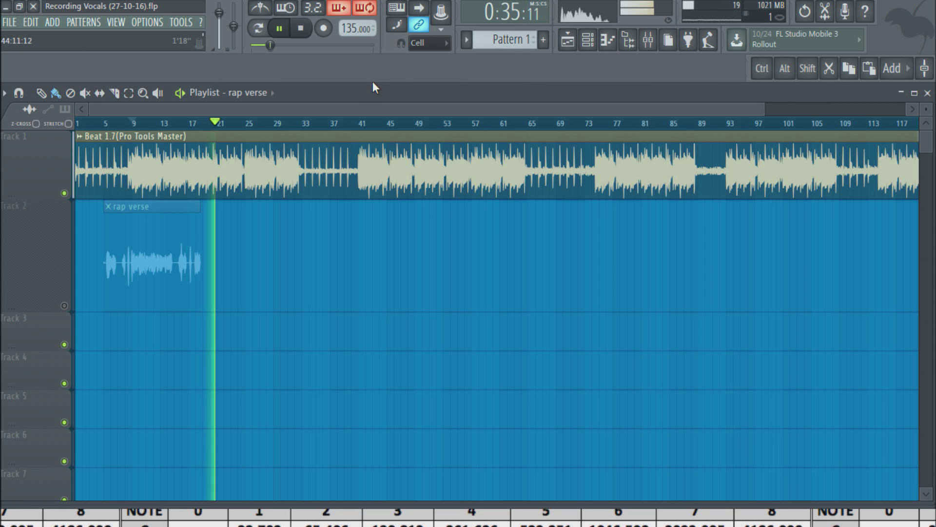
{"action": "key", "text": "space"}
Step: Bypass the Pitcher effect on the Hook channel
{"action": "left_click", "coordinate": [648, 40]}
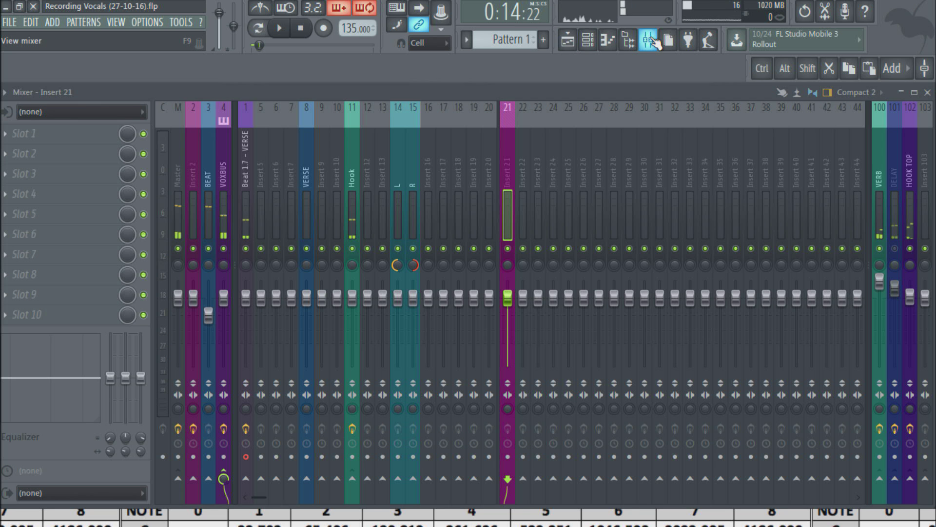
{"action": "left_click", "coordinate": [349, 202]}
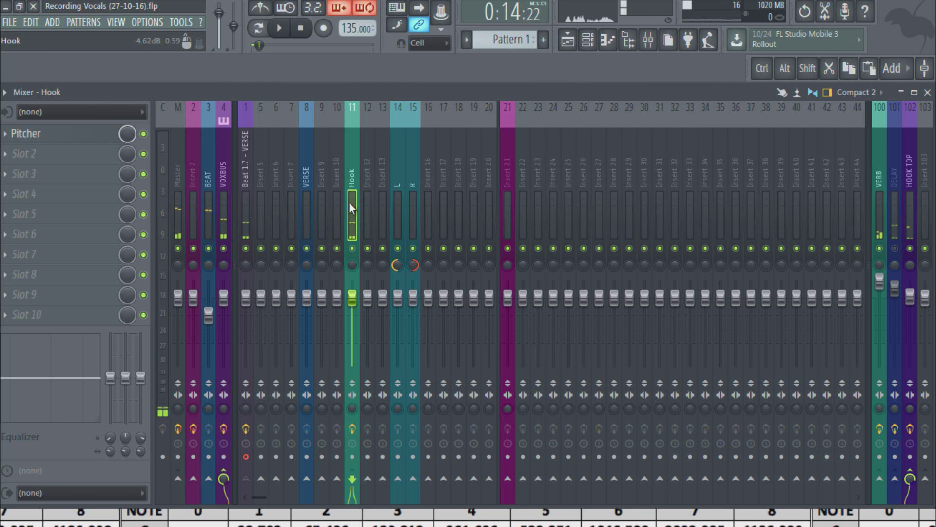
{"action": "left_click", "coordinate": [144, 134]}
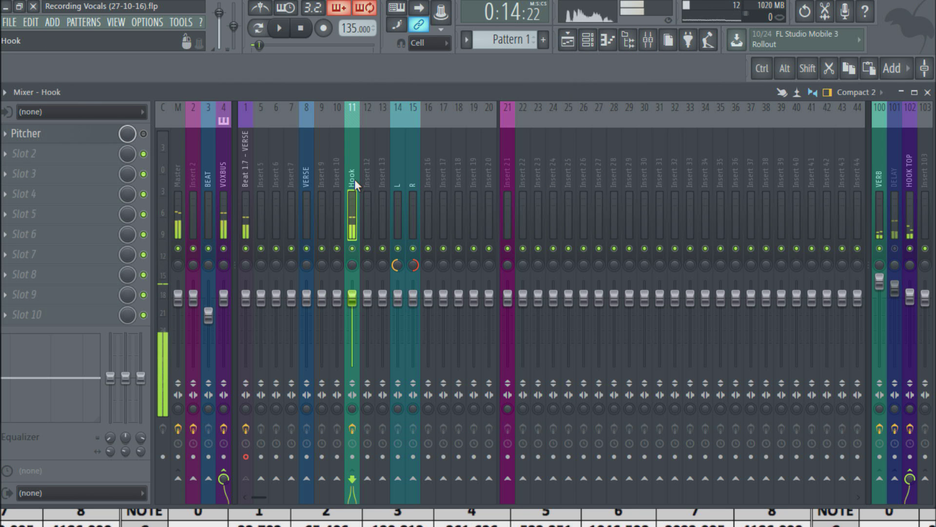
Step: Select Beat 1.7 - VERSE and mute the VERB return bus
{"action": "left_click", "coordinate": [303, 186]}
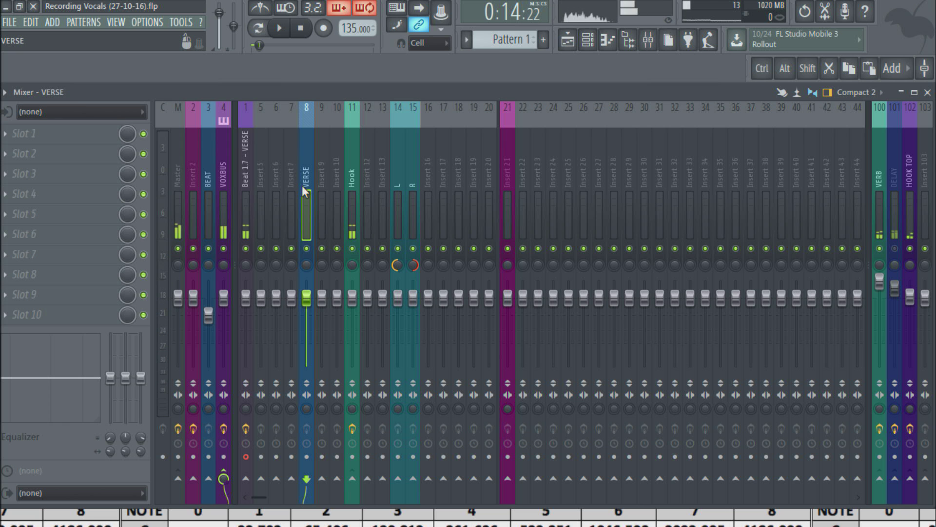
{"action": "left_click", "coordinate": [246, 187]}
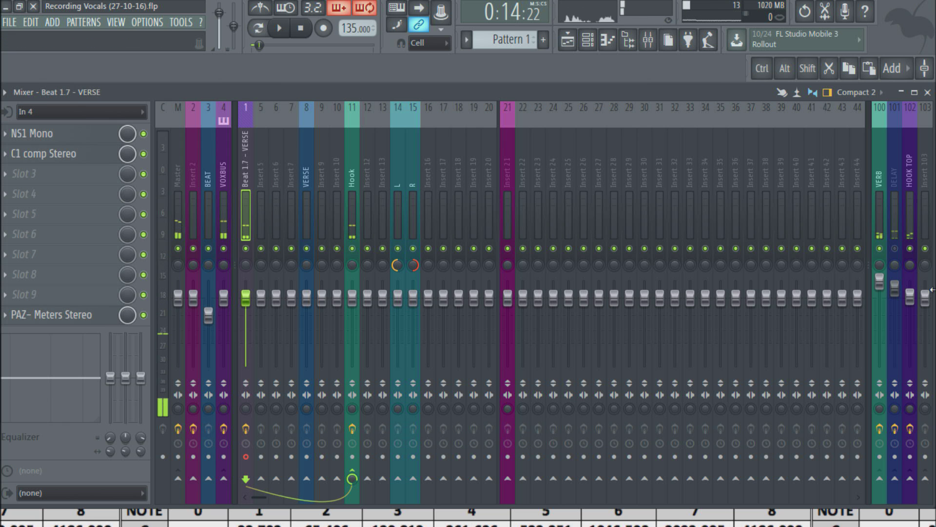
{"action": "left_click", "coordinate": [879, 249]}
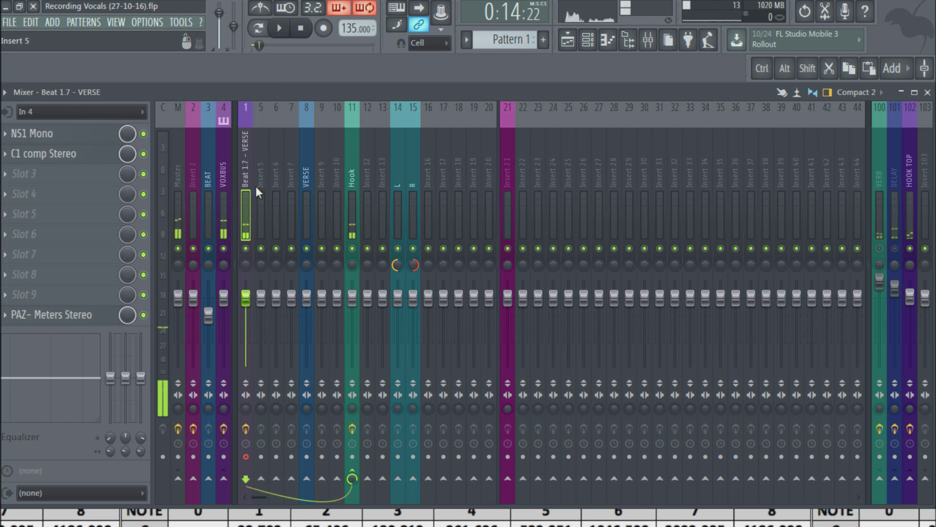